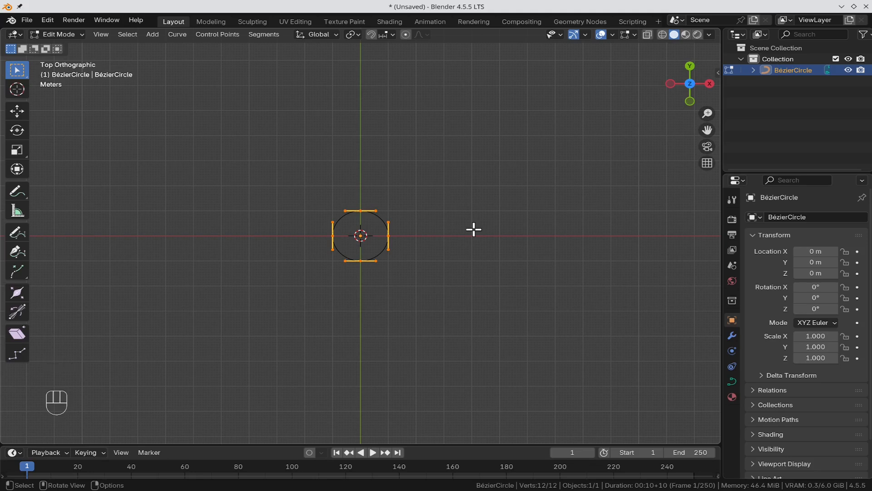
Step: Delete the circle's right control point, leaving an open left arc, then select its top end point
{"action": "scroll", "coordinate": [496, 223], "scroll_direction": "up", "scroll_amount": 1}
{"action": "scroll", "coordinate": [494, 224], "scroll_direction": "up", "scroll_amount": 8}
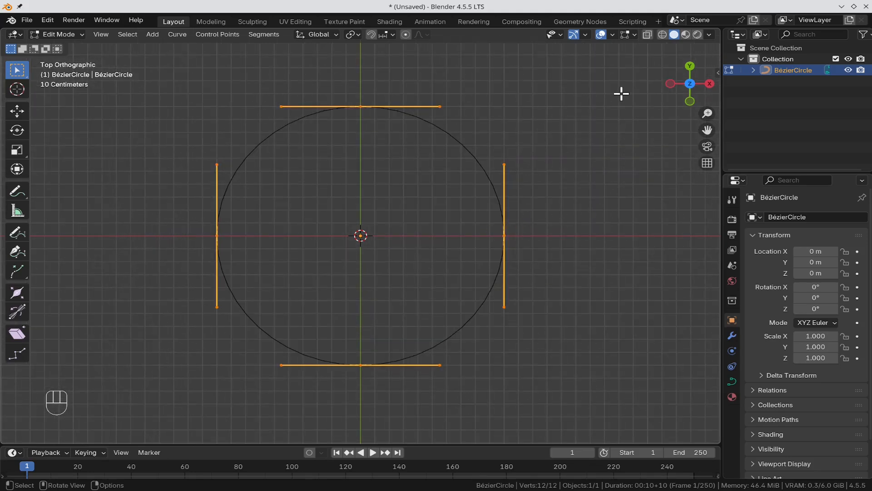
{"action": "left_click_drag", "start_coordinate": [622, 85], "coordinate": [326, 415]}
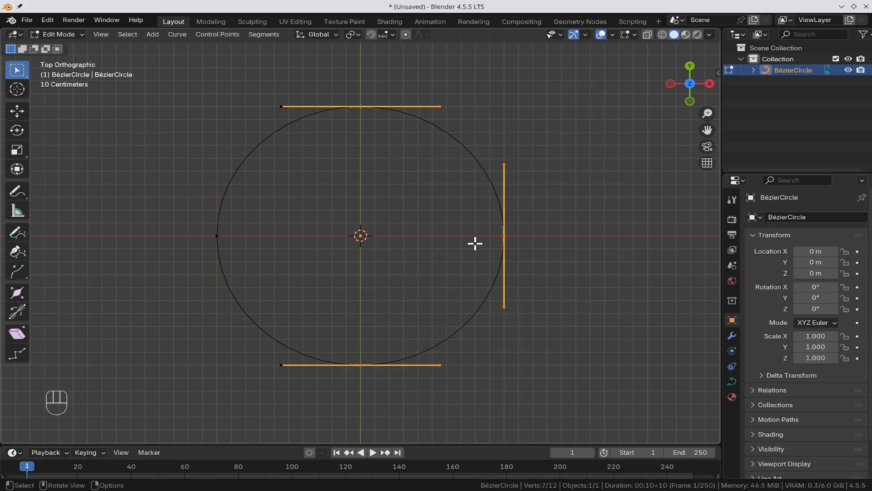
{"action": "key", "text": "x"}
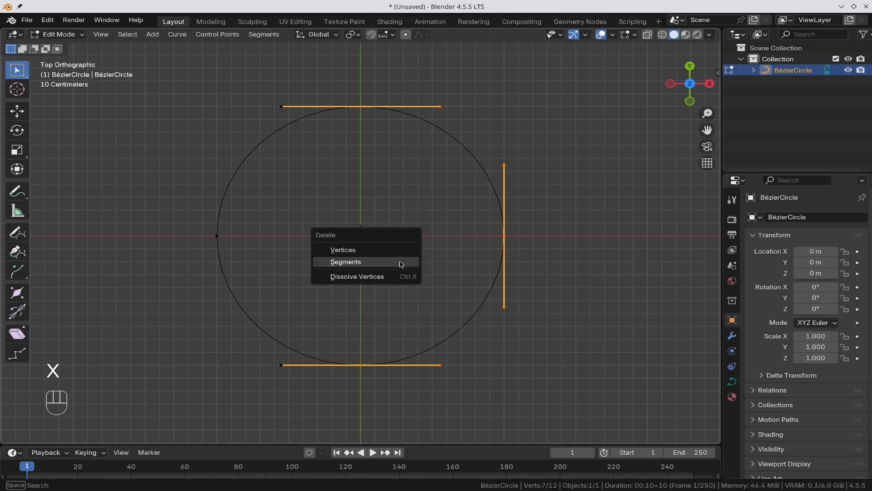
{"action": "left_click", "coordinate": [399, 261]}
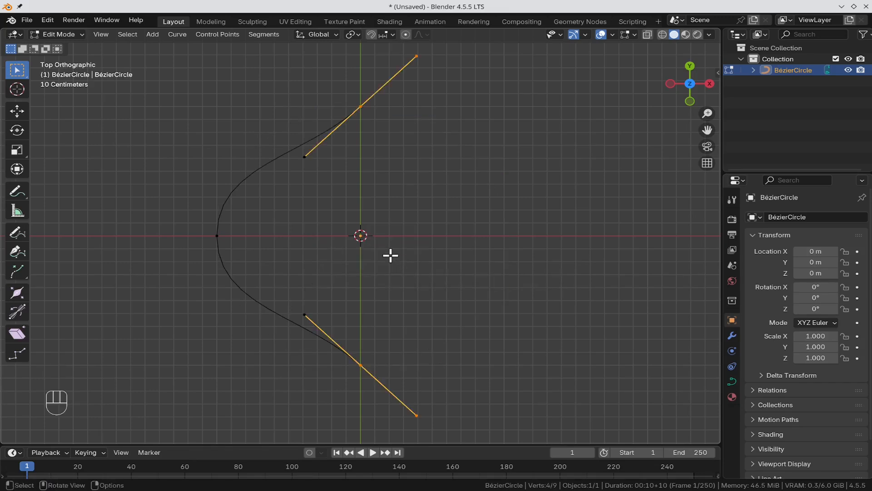
{"action": "left_click", "coordinate": [393, 254]}
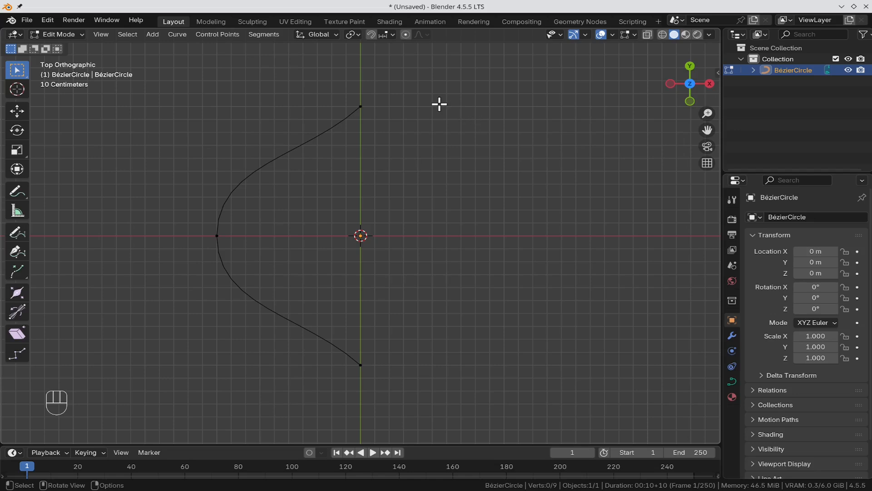
{"action": "left_click_drag", "start_coordinate": [413, 82], "coordinate": [285, 170]}
Step: Rotate the top end's handles 45° and the bottom end's handles -45°, then select all points
{"action": "key", "text": "r"}
{"action": "key", "text": "KP_4"}
{"action": "key", "text": "KP_5"}
{"action": "key", "text": "KP_Enter"}
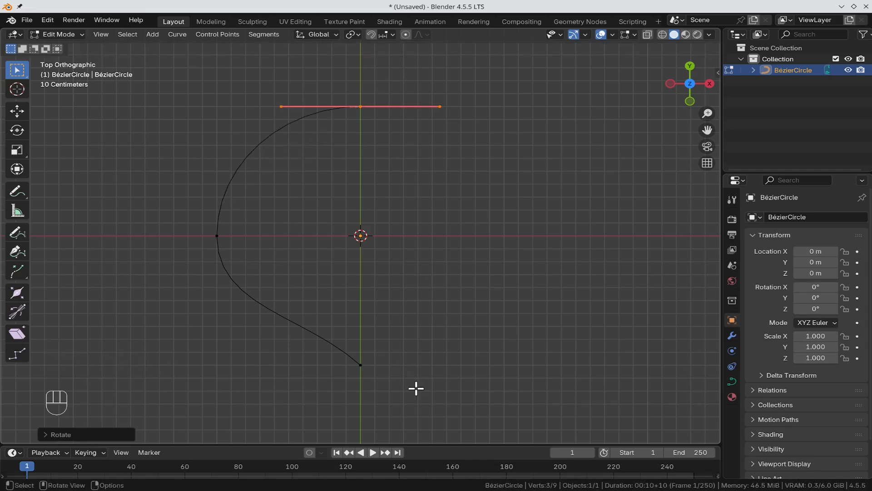
{"action": "left_click_drag", "start_coordinate": [414, 387], "coordinate": [355, 349]}
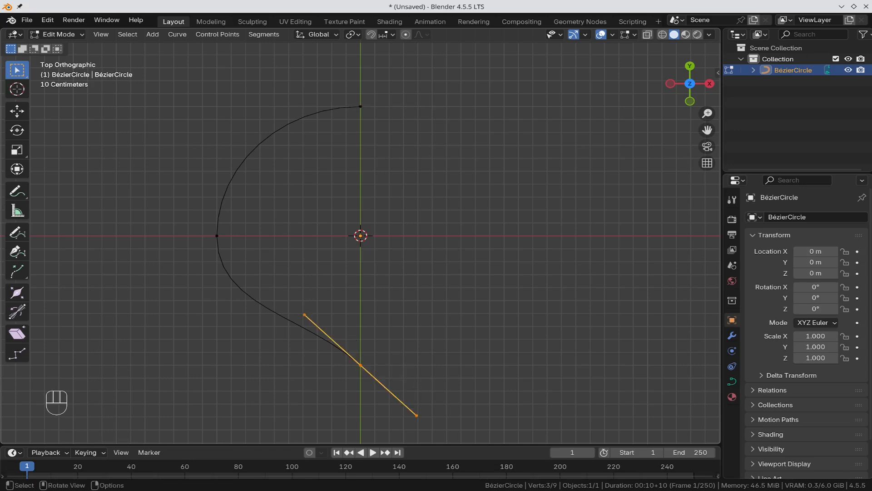
{"action": "type", "text": "r-"}
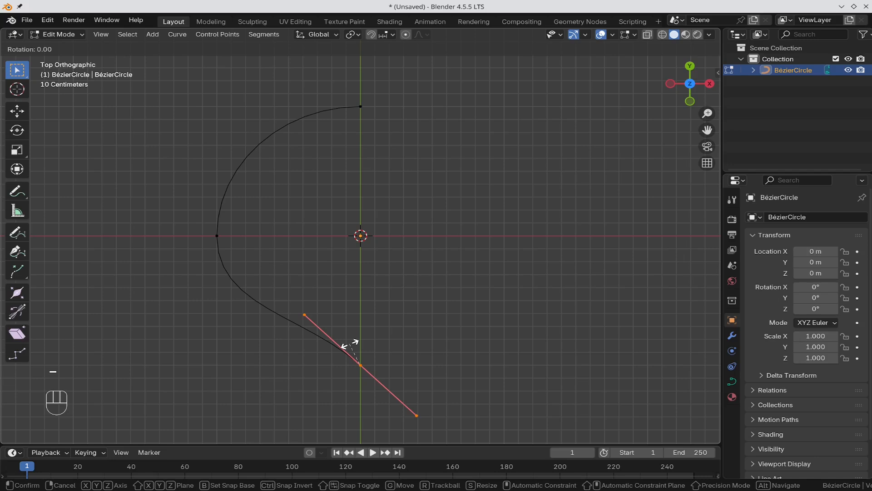
{"action": "type", "text": "45"}
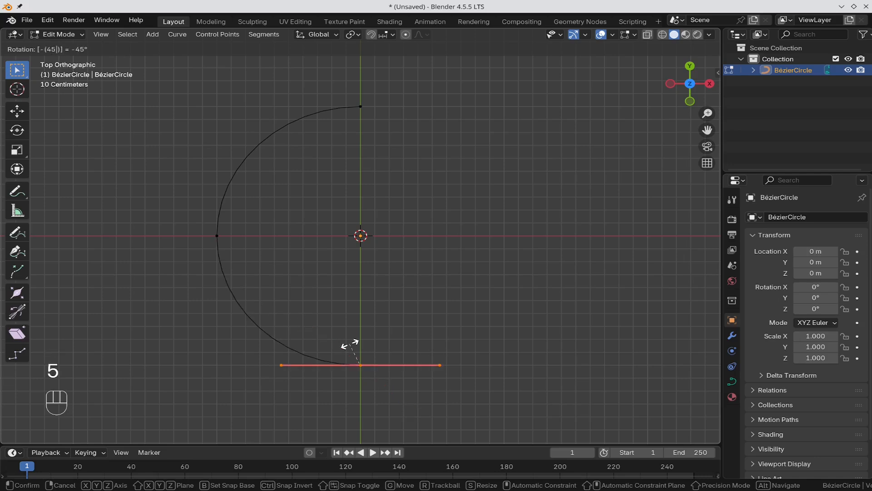
{"action": "key", "text": "Return"}
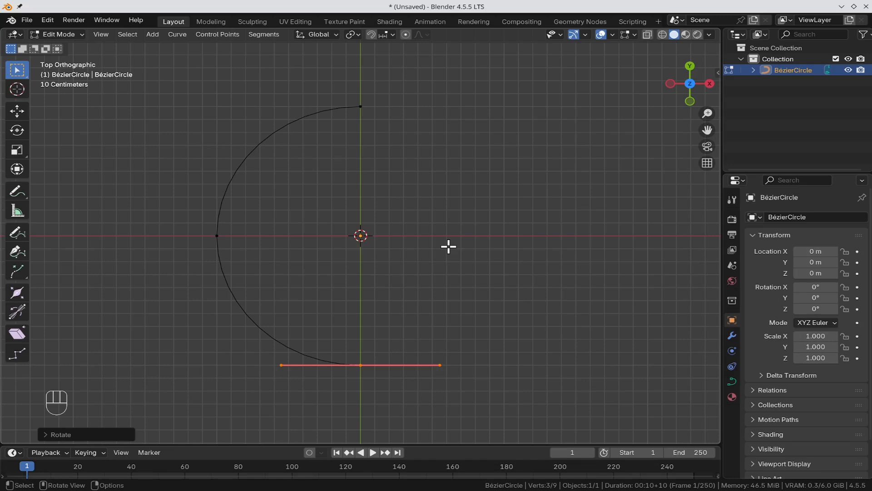
{"action": "key", "text": "a"}
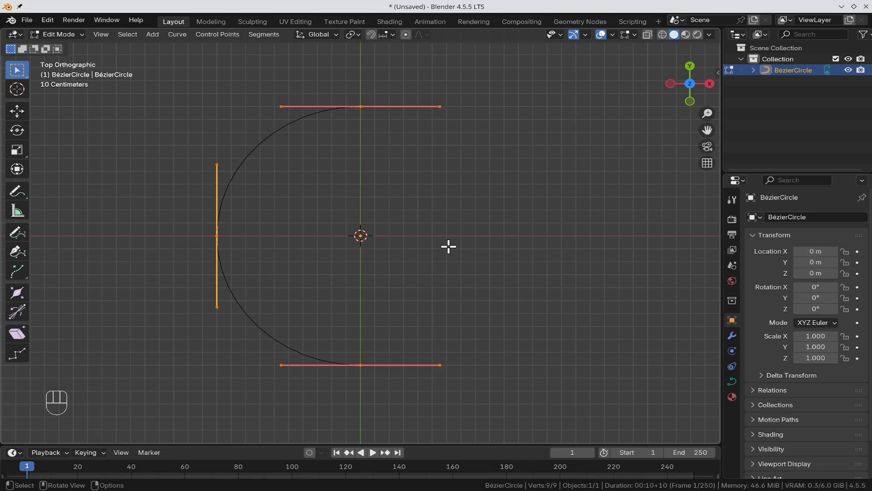
Step: Scale the semicircle to 0.5 along Y to halve its height
{"action": "key", "text": "s"}
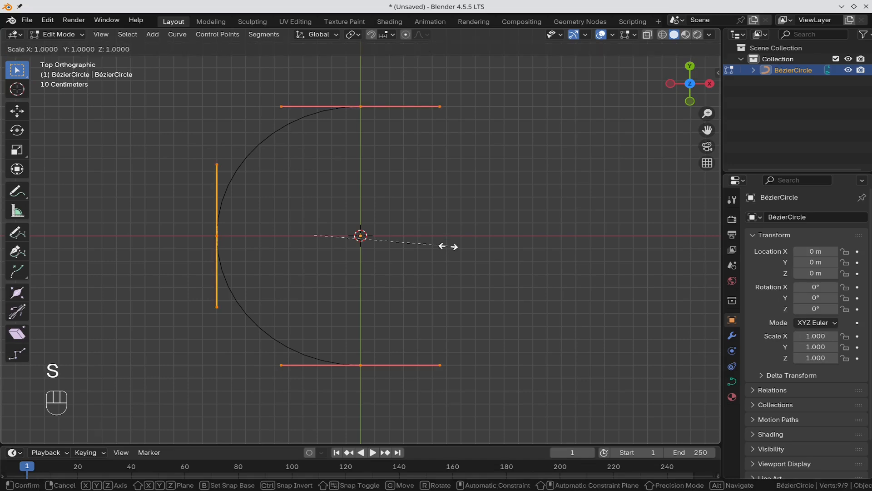
{"action": "key", "text": "y"}
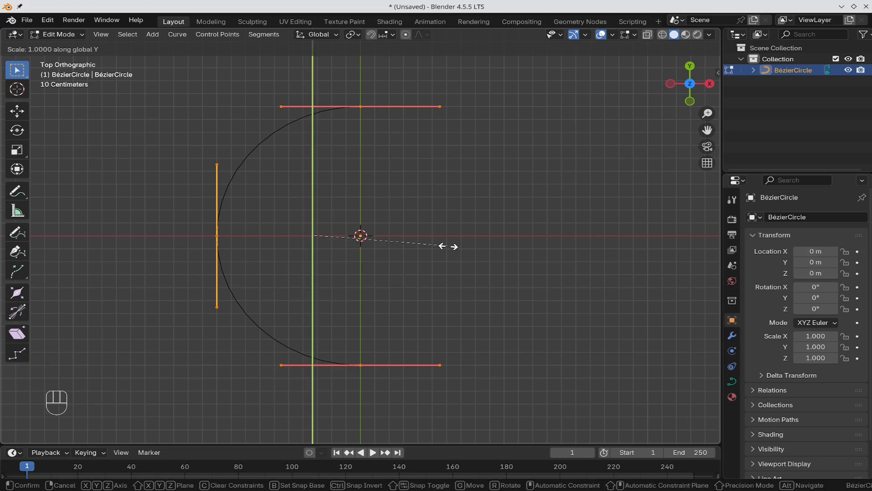
{"action": "key", "text": "KP_Decimal"}
{"action": "key", "text": "KP_5"}
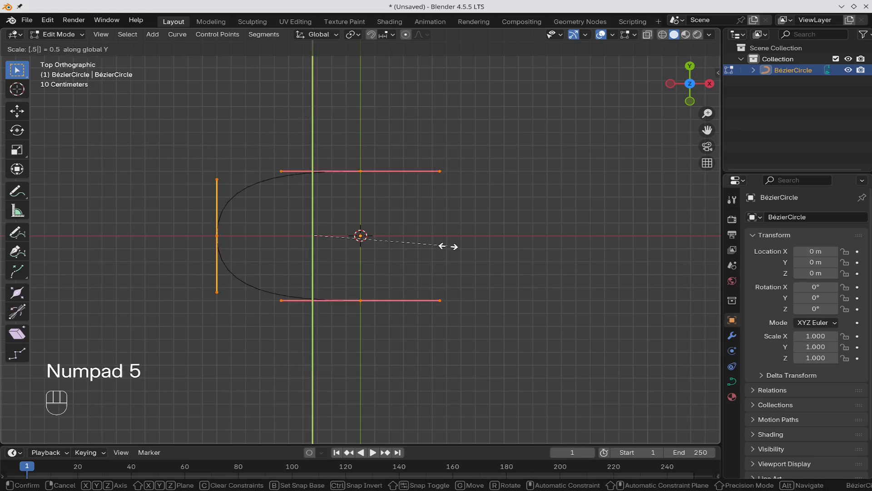
{"action": "key", "text": "KP_Enter"}
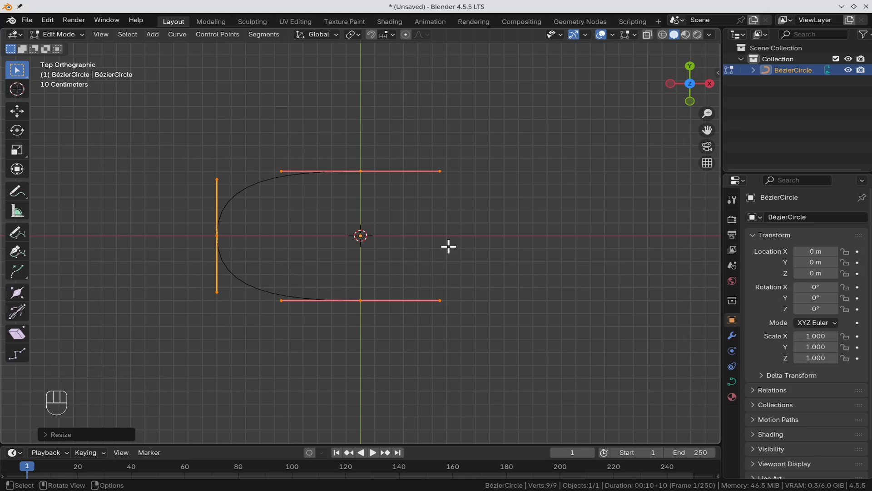
Step: Duplicate the squashed arc and place the copy 1 unit down along Y
{"action": "key", "text": "shift+d"}
{"action": "key", "text": "y"}
{"action": "key", "text": "minus"}
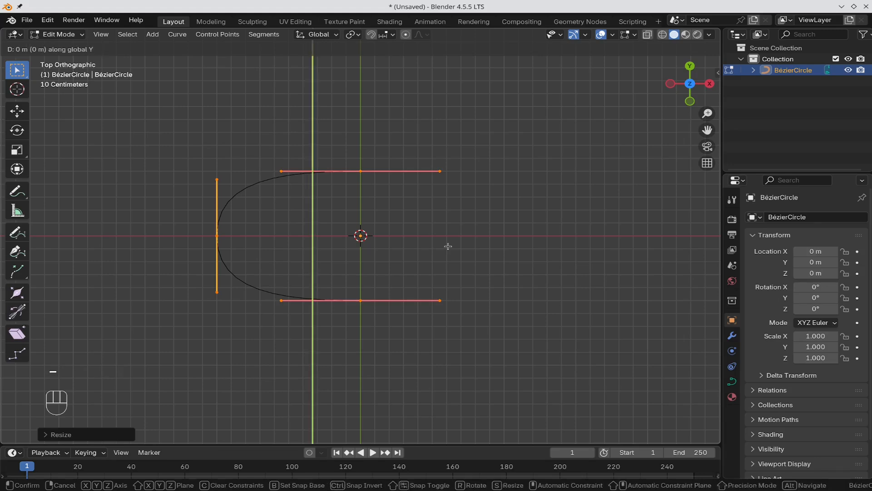
{"action": "key", "text": "1"}
{"action": "key", "text": "Return"}
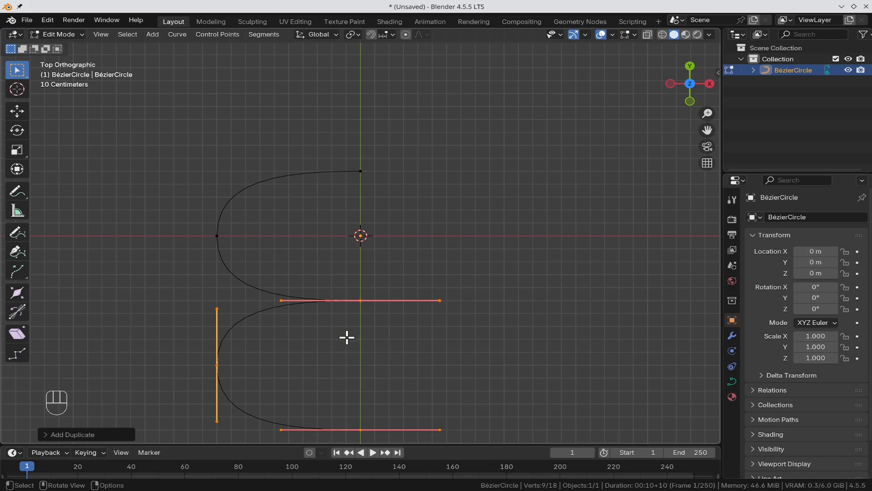
Step: Mirror the lower copy across the X Global axis so it faces right
{"action": "right_click", "coordinate": [251, 316]}
{"action": "mouse_move", "coordinate": [253, 317]}
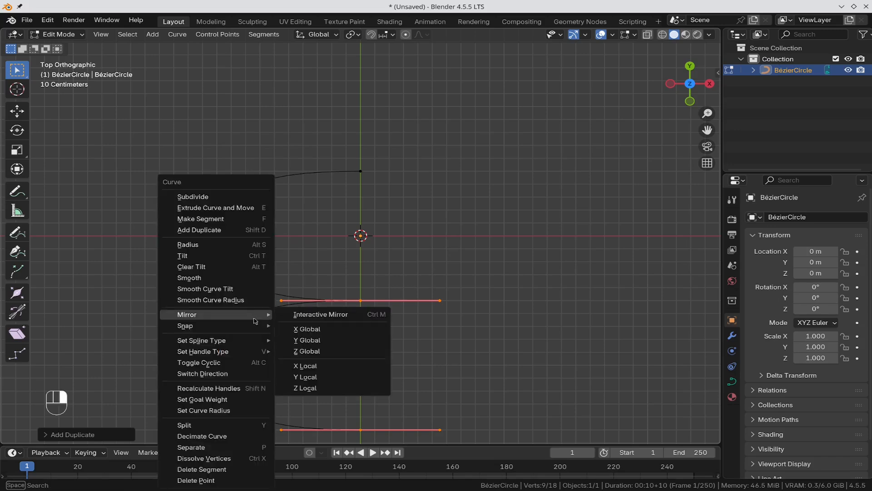
{"action": "left_click", "coordinate": [317, 329]}
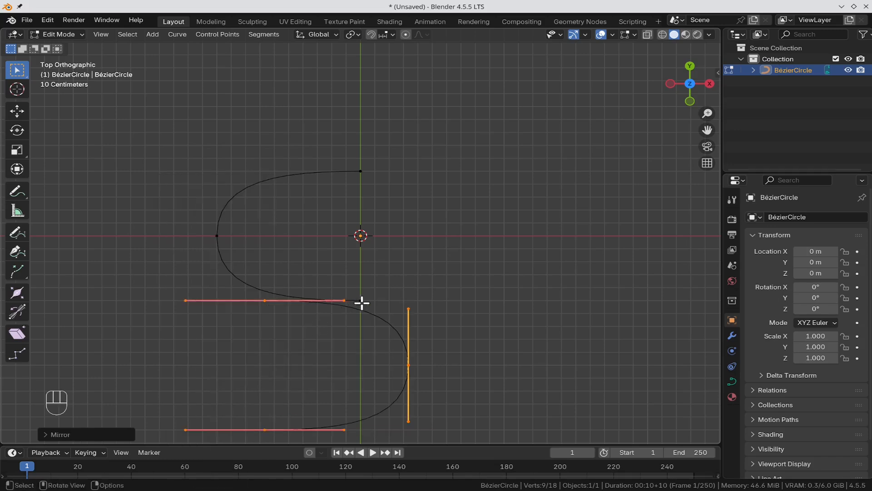
Step: Move the mirrored copy 1.5 m along X and select the two facing end points
{"action": "key", "text": "g"}
{"action": "type", "text": "x"}
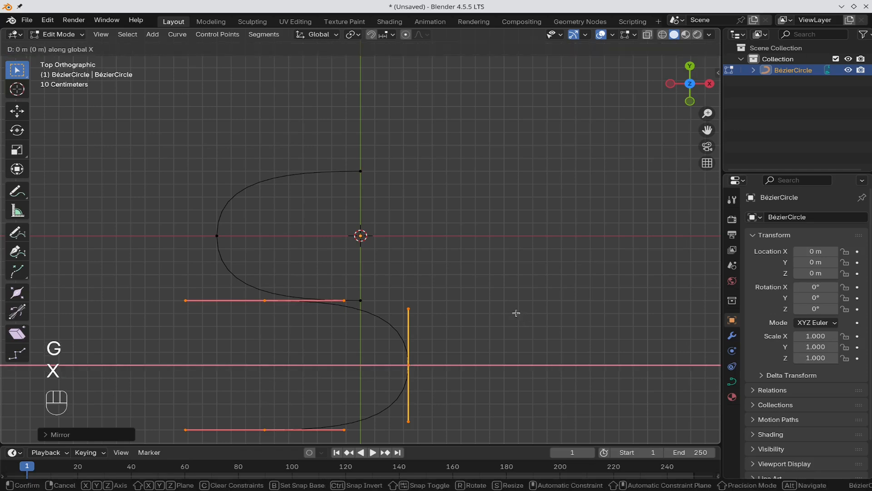
{"action": "type", "text": "1.5"}
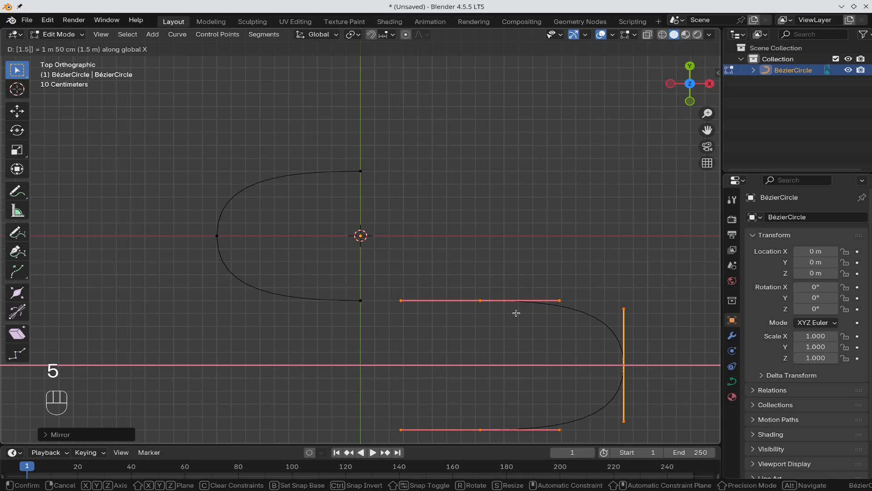
{"action": "key", "text": "KP_Enter"}
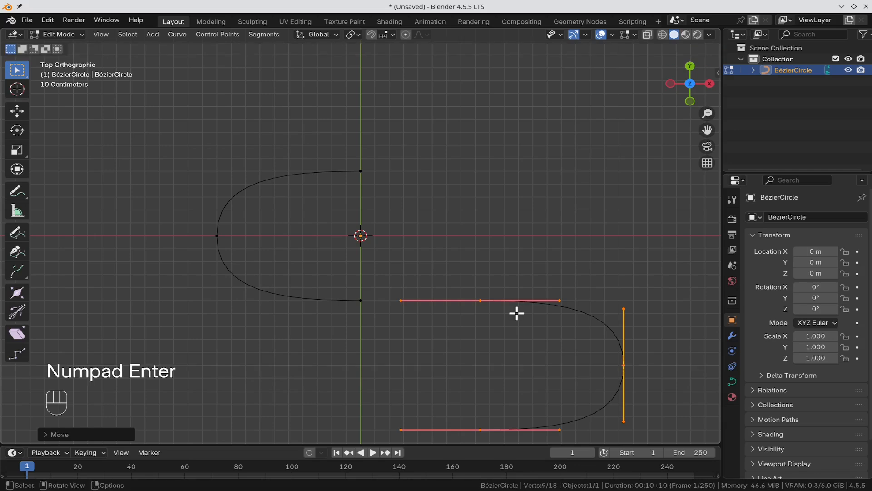
{"action": "left_click_drag", "start_coordinate": [504, 333], "coordinate": [504, 333]}
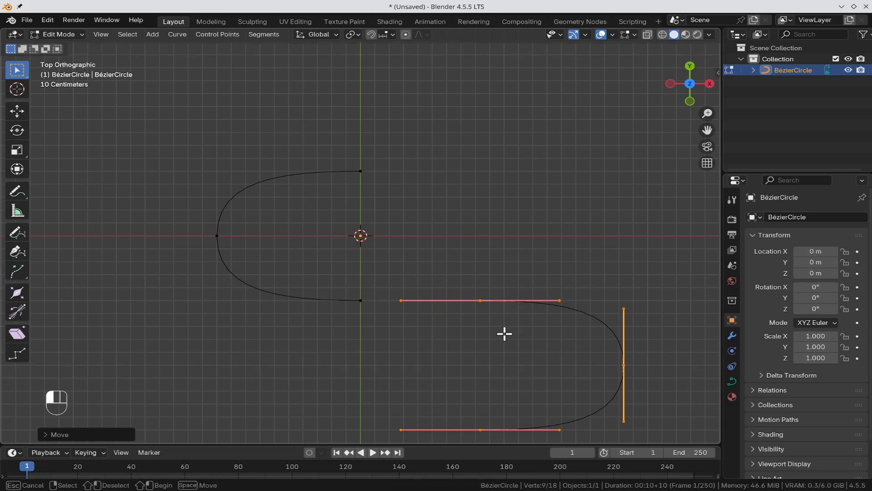
{"action": "left_click_drag", "start_coordinate": [517, 248], "coordinate": [280, 333]}
Step: Join the two facing end points with F into one S-shaped curve
{"action": "key", "text": "f"}
{"action": "scroll", "coordinate": [499, 274], "scroll_direction": "down", "scroll_amount": 2}
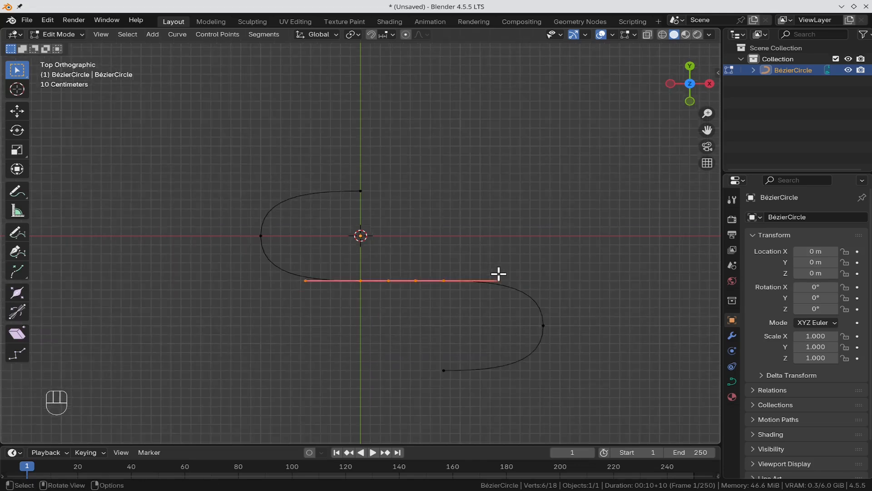
{"action": "scroll", "coordinate": [499, 274], "scroll_direction": "down", "scroll_amount": 5}
Step: Duplicate the whole S curve 2 m down along Y, then deselect
{"action": "key", "text": "a"}
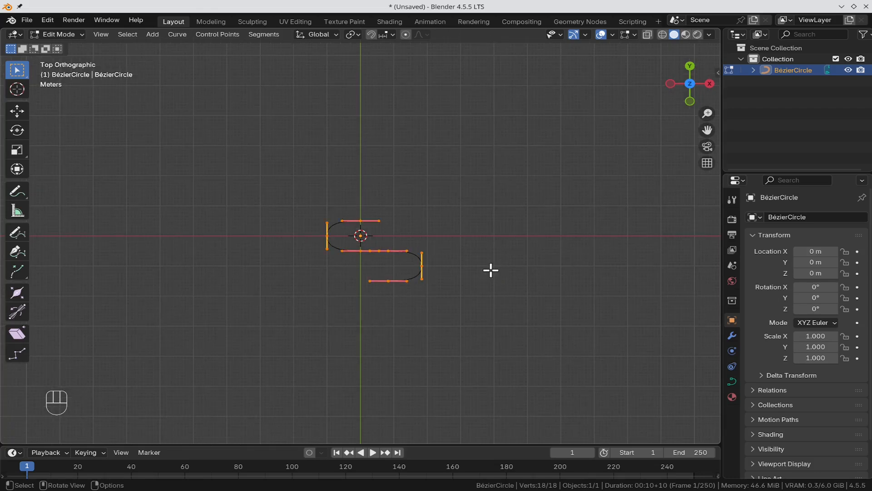
{"action": "key", "text": "shift"}
{"action": "key", "text": "shift+d"}
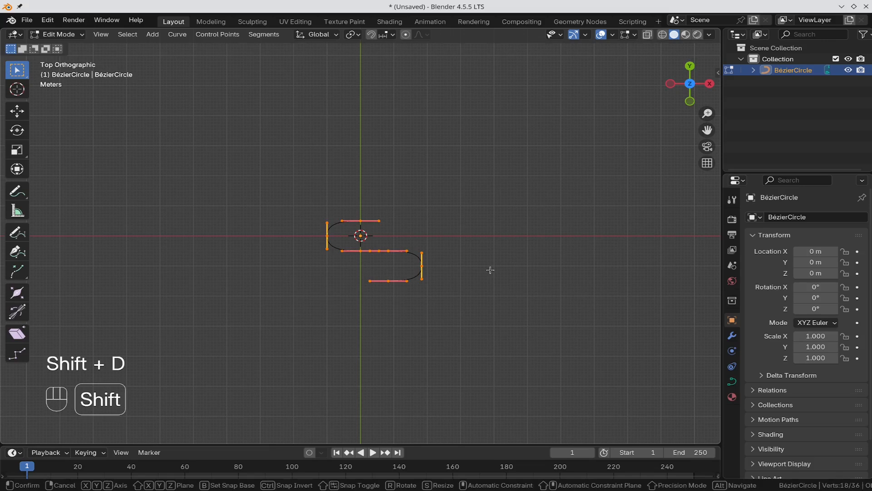
{"action": "key", "text": "y"}
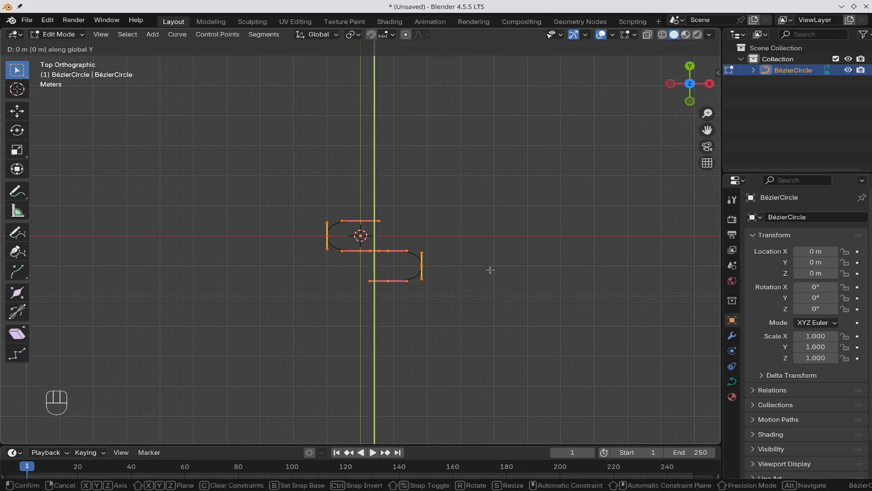
{"action": "key", "text": "minus"}
{"action": "key", "text": "2"}
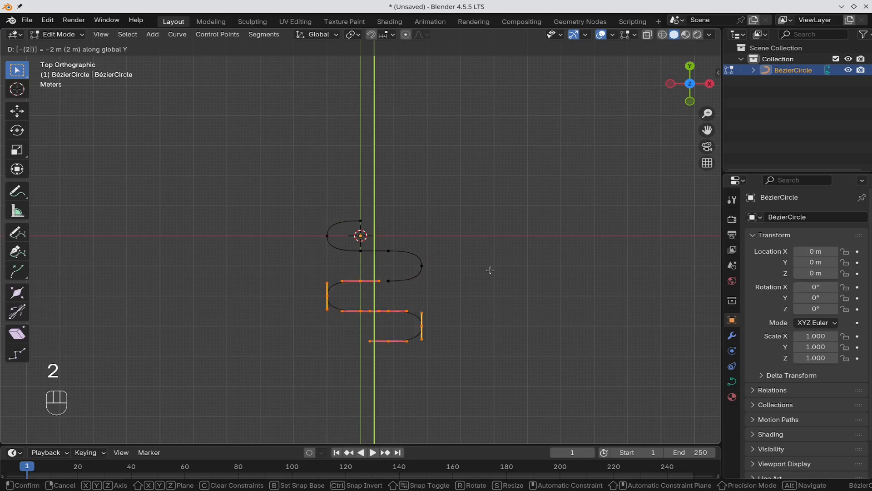
{"action": "key", "text": "KP_Enter"}
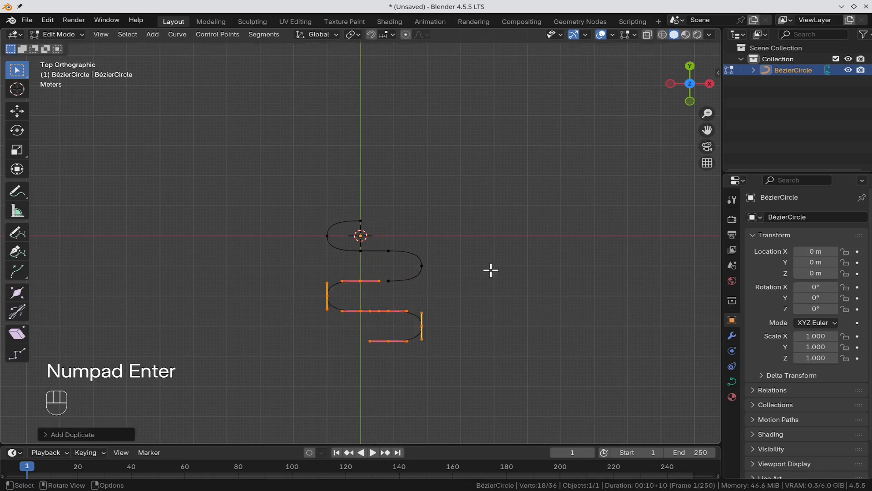
{"action": "left_click", "coordinate": [494, 262]}
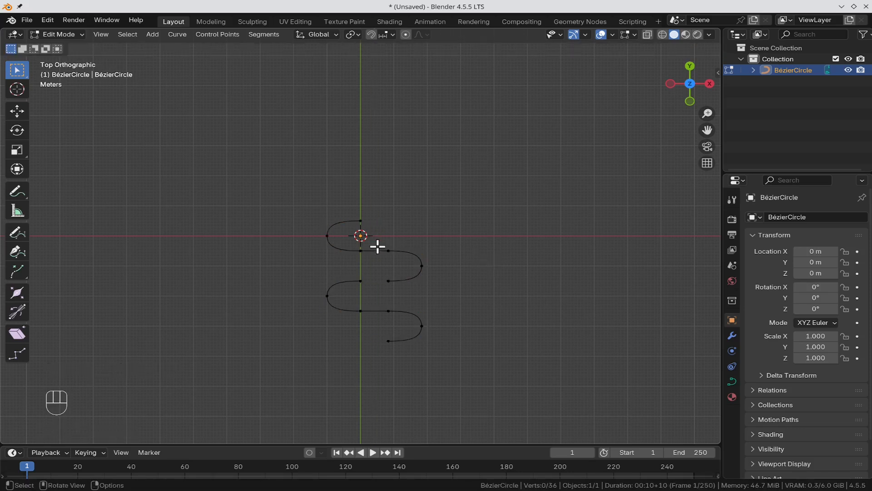
Step: Select the middle end points and connect them with F into one continuous path
{"action": "left_click_drag", "start_coordinate": [395, 271], "coordinate": [352, 294]}
{"action": "key", "text": "f"}
{"action": "left_click", "coordinate": [518, 207]}
Step: Extrude the top end point 1 m up along Y and rotate its handle -90°
{"action": "scroll", "coordinate": [391, 235], "scroll_direction": "up", "scroll_amount": 7}
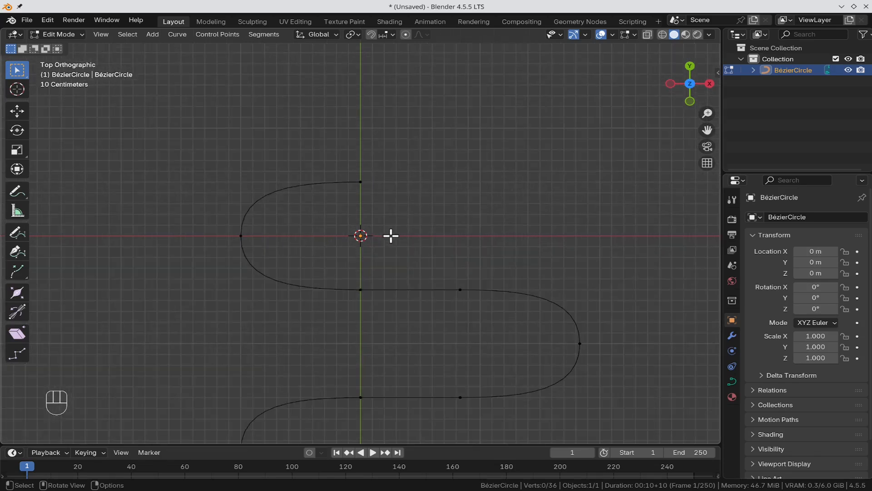
{"action": "left_click_drag", "start_coordinate": [404, 156], "coordinate": [344, 212]}
{"action": "key", "text": "e"}
{"action": "key", "text": "y"}
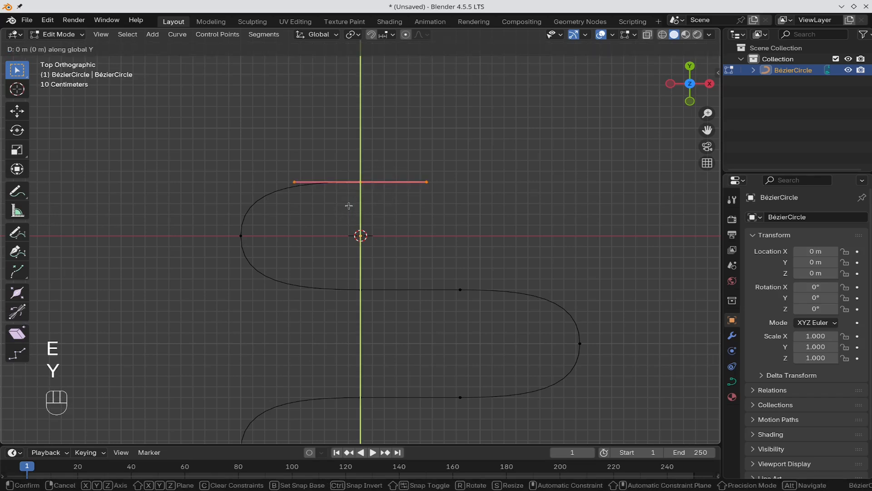
{"action": "key", "text": "1"}
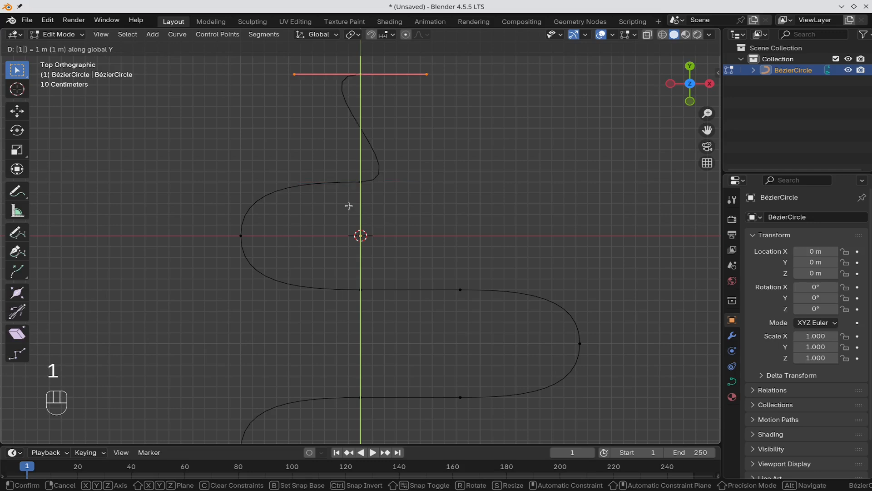
{"action": "key", "text": "KP_Enter"}
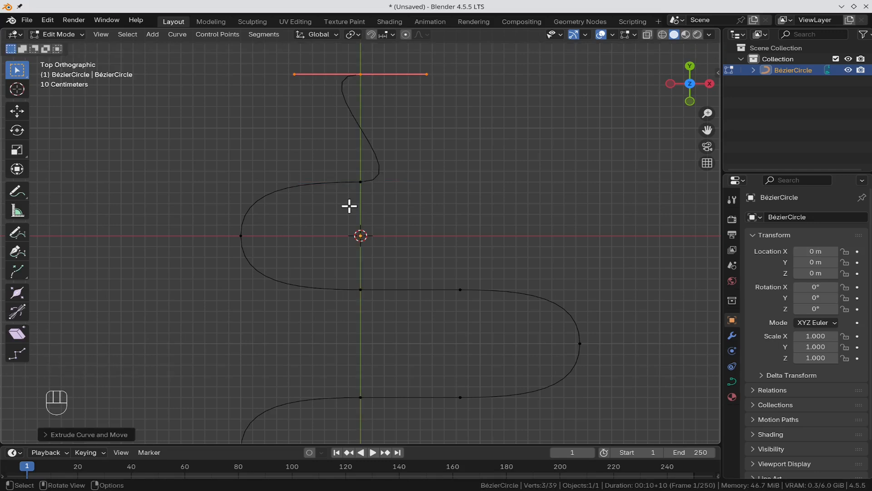
{"action": "key", "text": "r"}
{"action": "key", "text": "minus"}
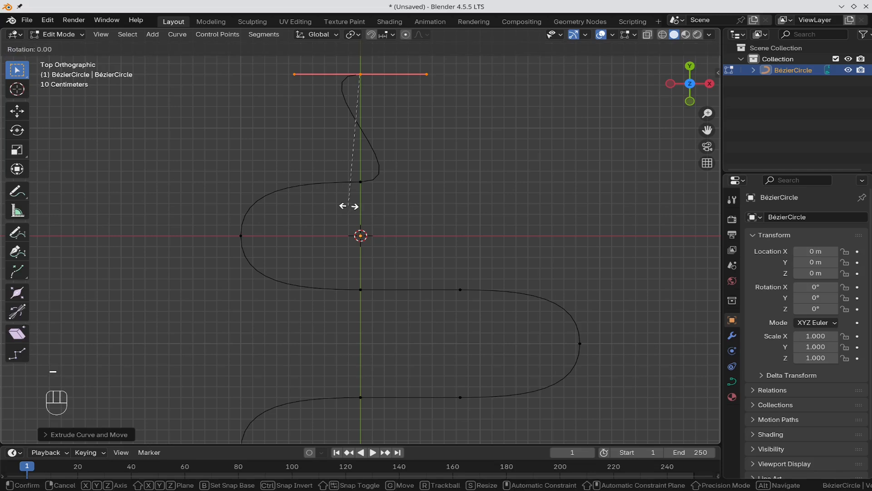
{"action": "type", "text": "90"}
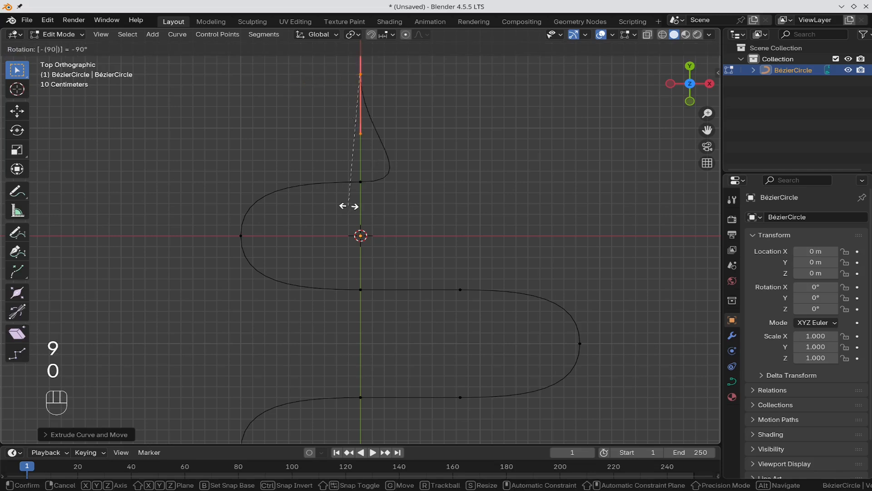
{"action": "key", "text": "Return"}
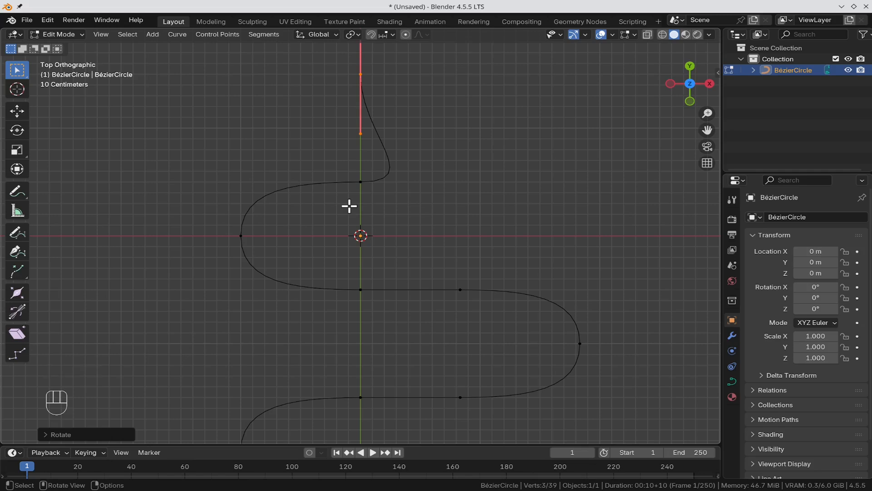
Step: Shift the new point 0.5 m along X and extrude another point 1 m up along Y
{"action": "key", "text": "g"}
{"action": "key", "text": "x"}
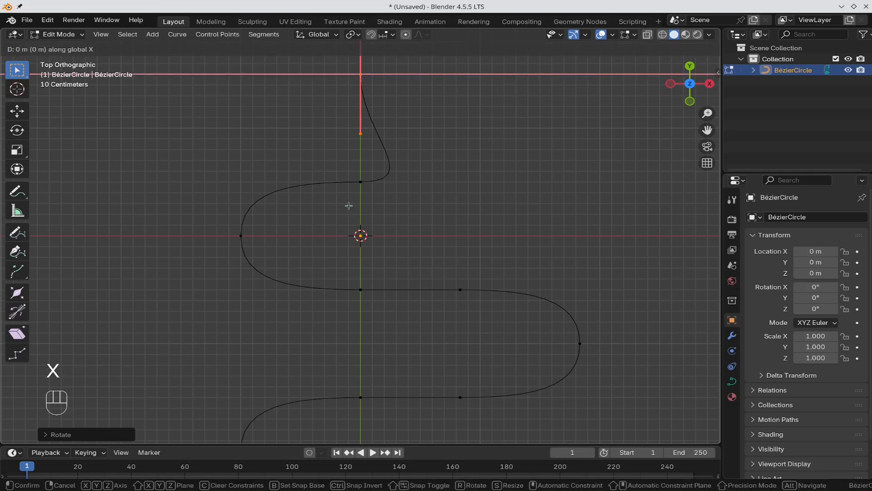
{"action": "type", "text": "."}
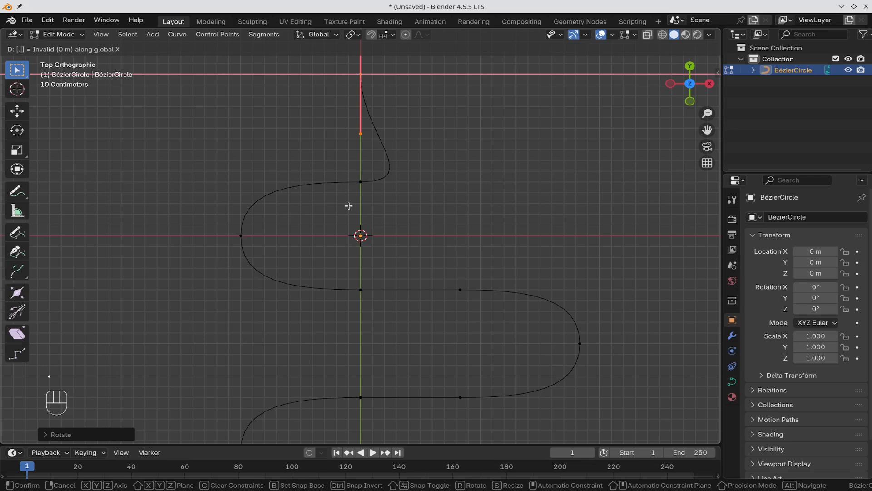
{"action": "type", "text": "5"}
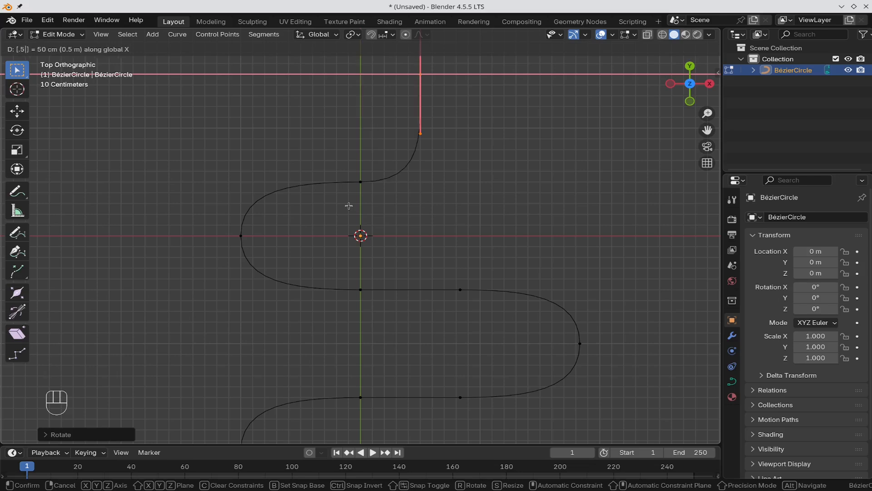
{"action": "key", "text": "Return"}
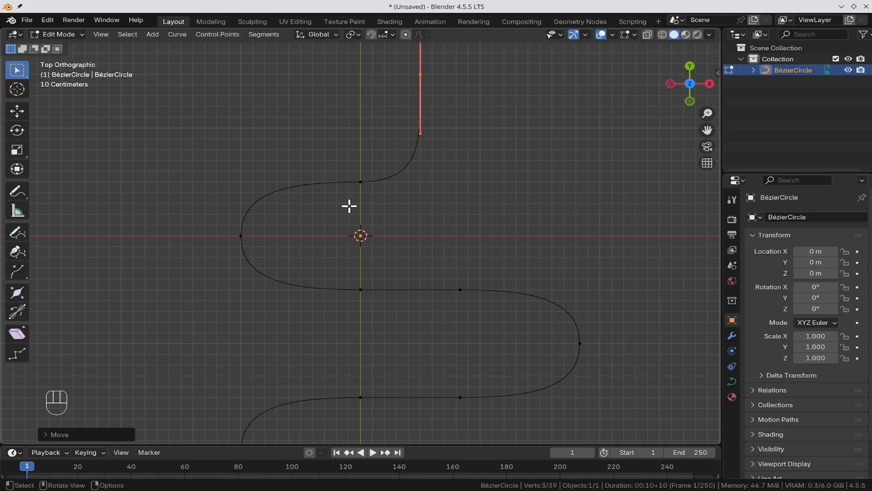
{"action": "key", "text": "e"}
{"action": "key", "text": "y"}
{"action": "key", "text": "1"}
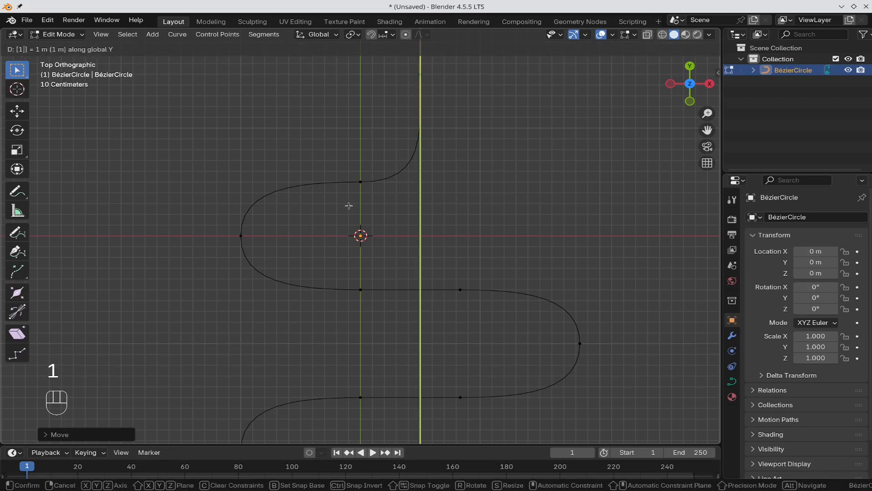
{"action": "key", "text": "KP_Enter"}
{"action": "scroll", "coordinate": [550, 181], "scroll_direction": "down", "scroll_amount": 5}
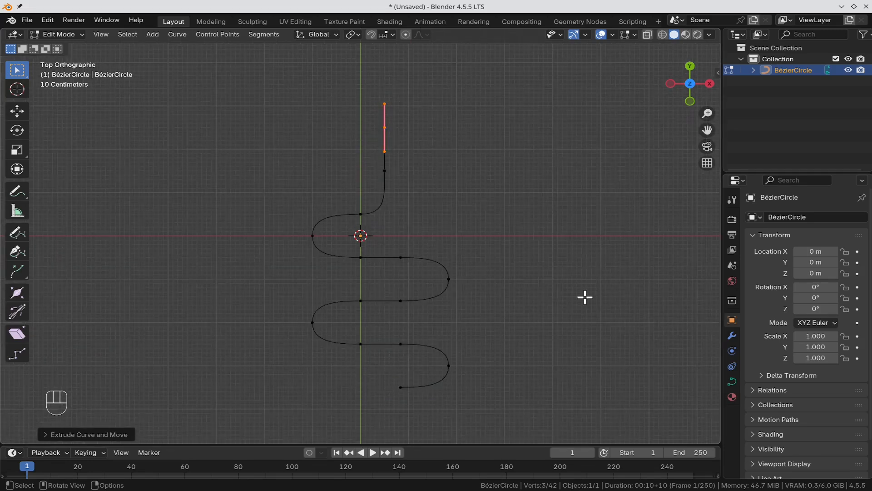
{"action": "scroll", "coordinate": [590, 276], "scroll_direction": "down", "scroll_amount": 6, "text": "shift"}
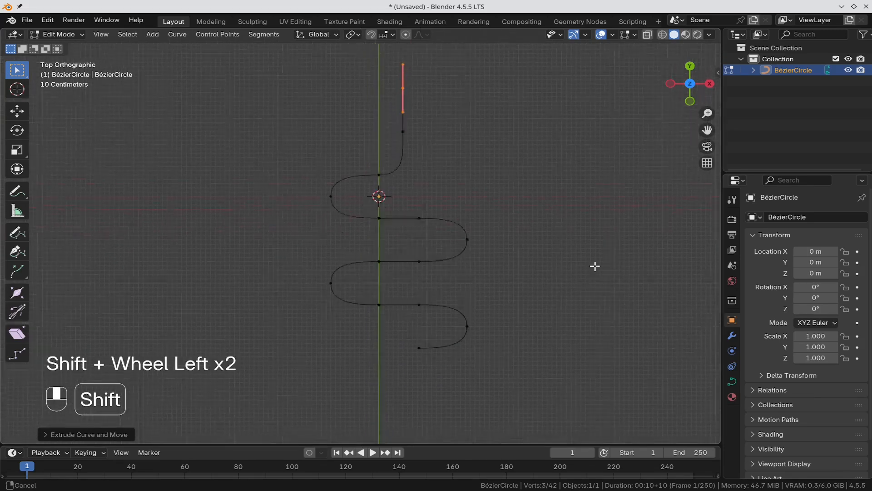
{"action": "scroll", "coordinate": [603, 183], "scroll_direction": "down", "scroll_amount": 2, "text": "shift"}
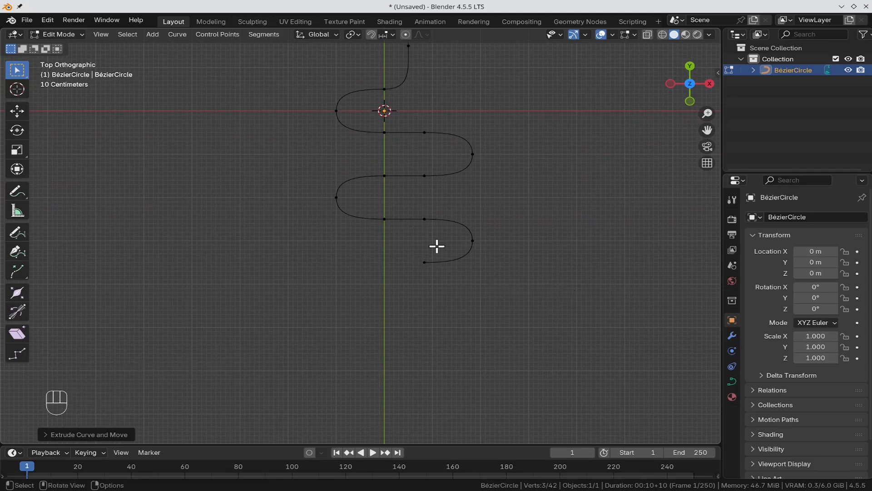
Step: Extrude the bottom end point 1 m down along Y and rotate its handle 90°
{"action": "left_click_drag", "start_coordinate": [443, 244], "coordinate": [271, 455]}
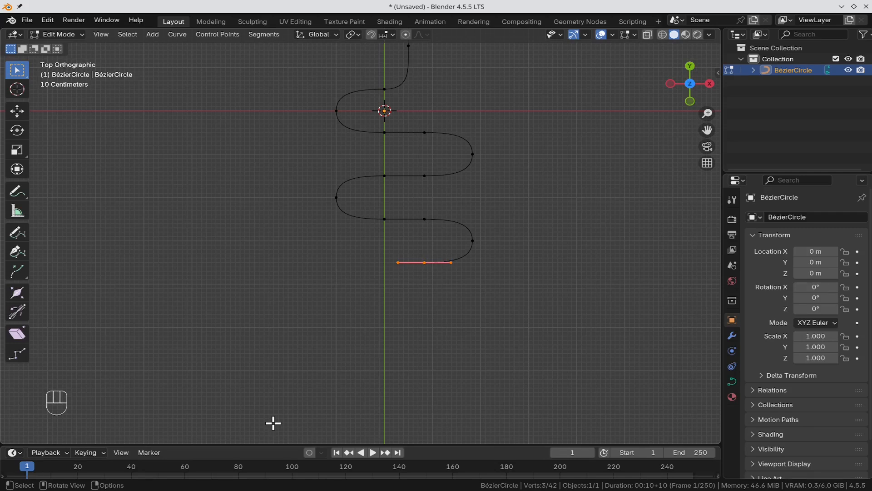
{"action": "key", "text": "e"}
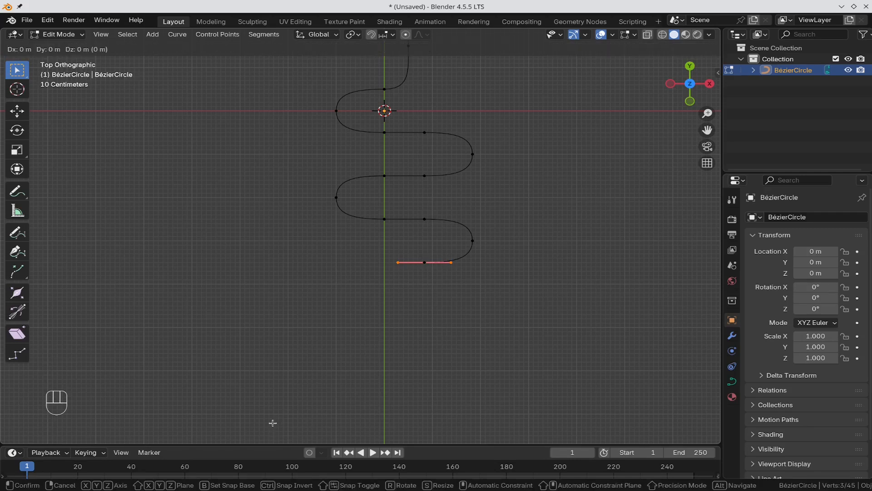
{"action": "key", "text": "y"}
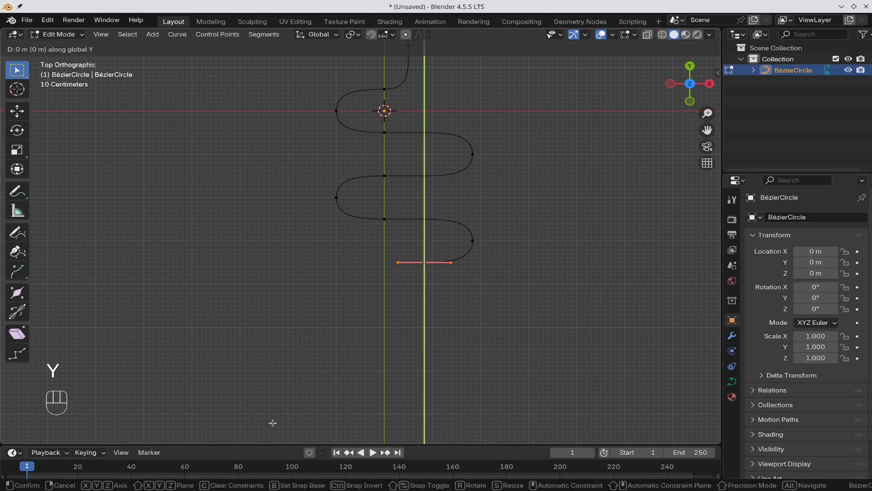
{"action": "key", "text": "minus"}
{"action": "key", "text": "1"}
{"action": "key", "text": "KP_Enter"}
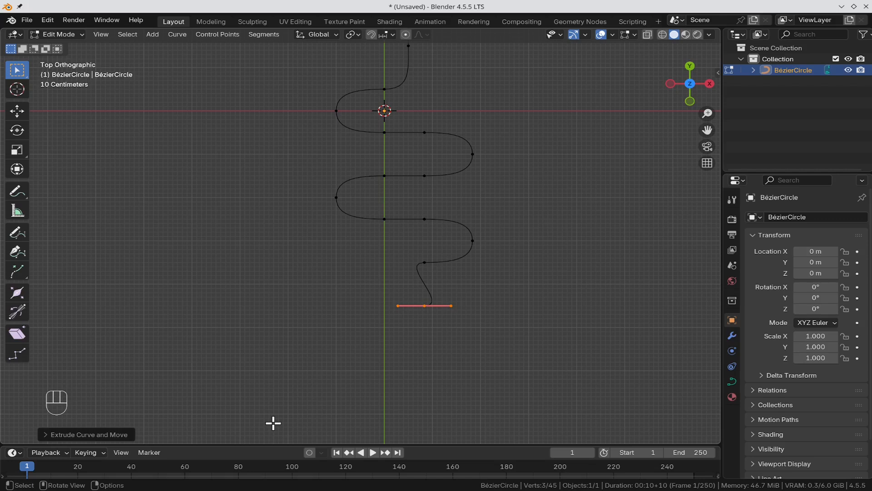
{"action": "key", "text": "r"}
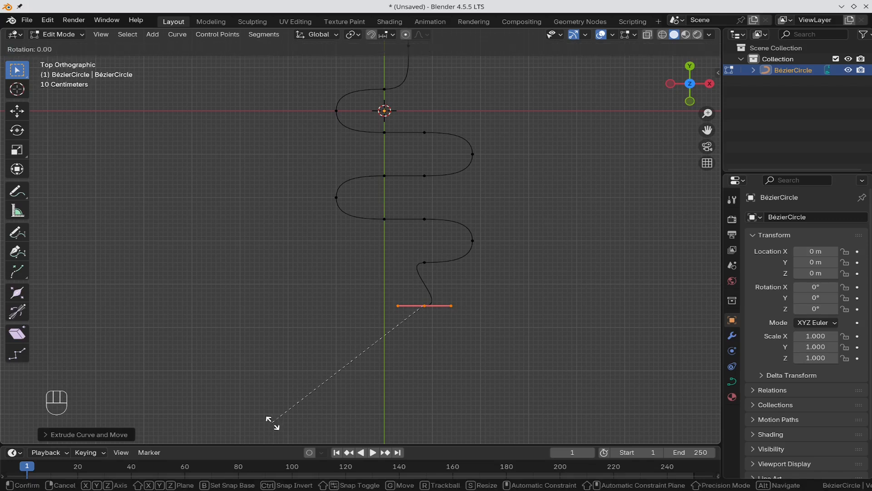
{"action": "key", "text": "9"}
{"action": "key", "text": "0"}
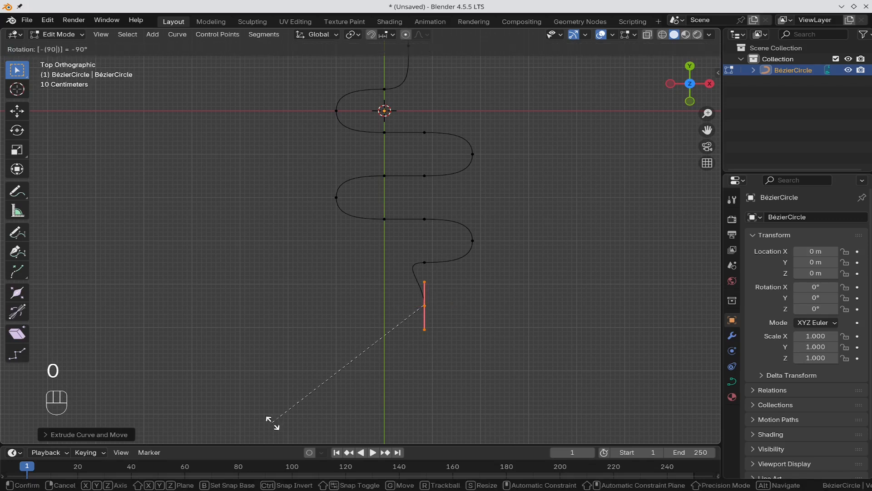
{"action": "key", "text": "Return"}
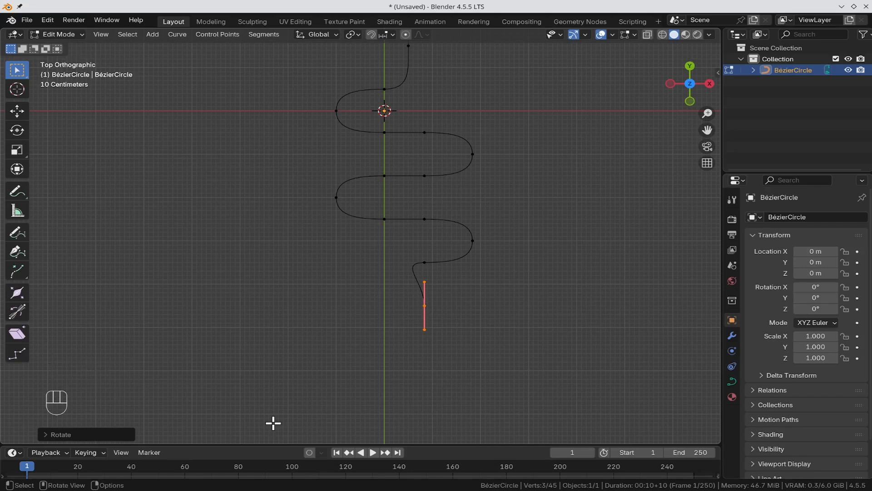
Step: Move the new point 0.5 m left along X, extrude a final point 1 m down, and deselect
{"action": "key", "text": "g"}
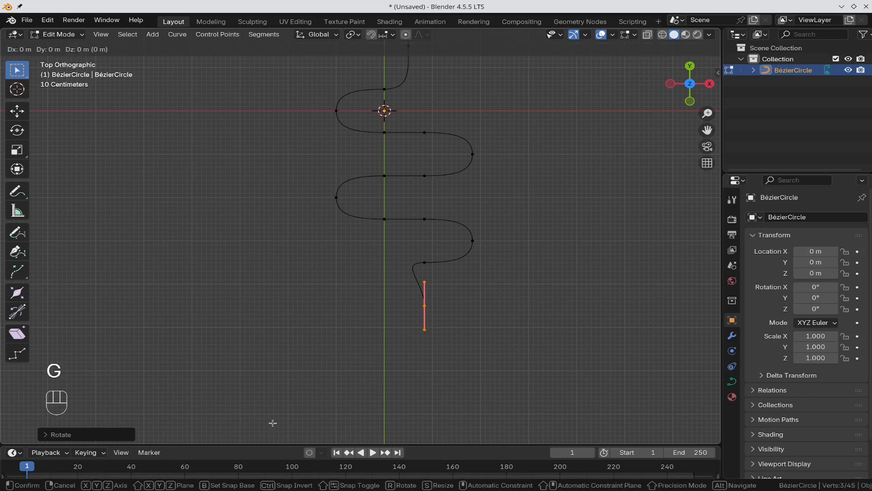
{"action": "key", "text": "x"}
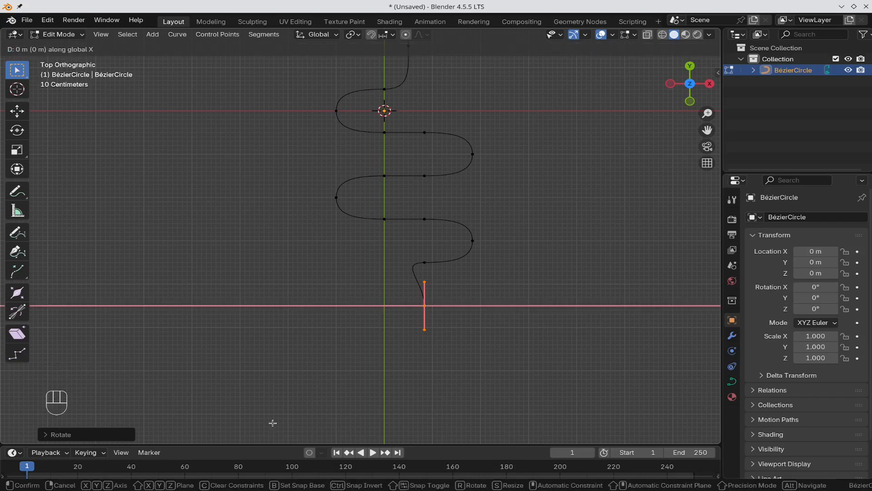
{"action": "type", "text": "-(."}
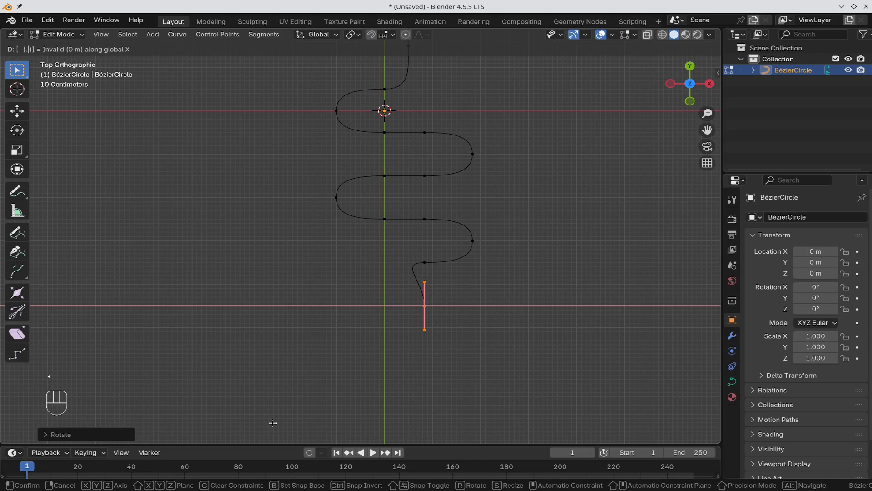
{"action": "type", "text": "5"}
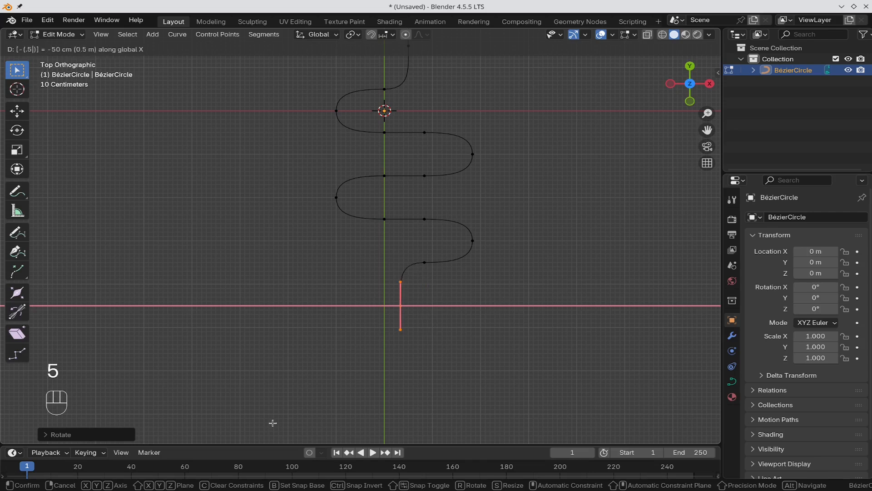
{"action": "key", "text": "KP_Enter"}
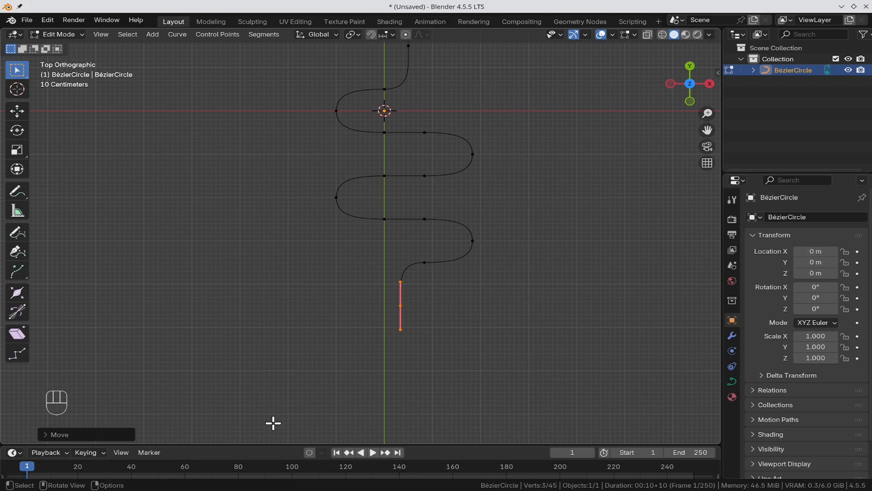
{"action": "key", "text": "e"}
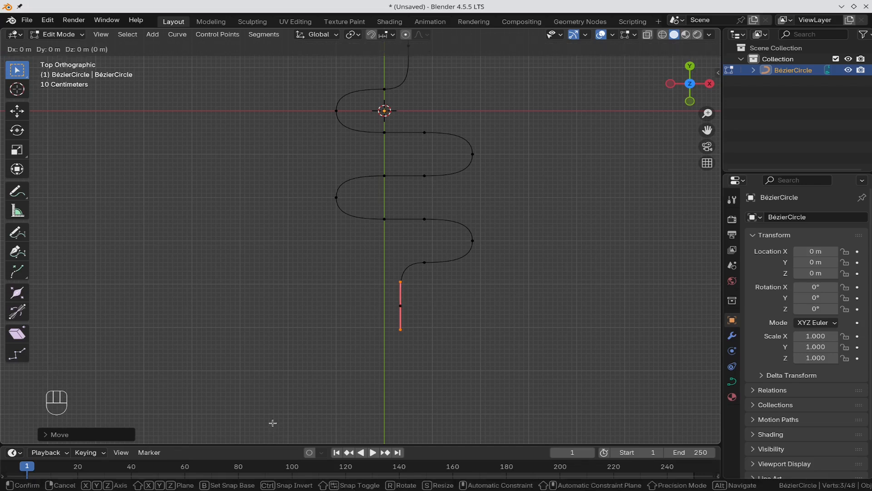
{"action": "type", "text": "y"}
{"action": "type", "text": "p-"}
{"action": "type", "text": "1"}
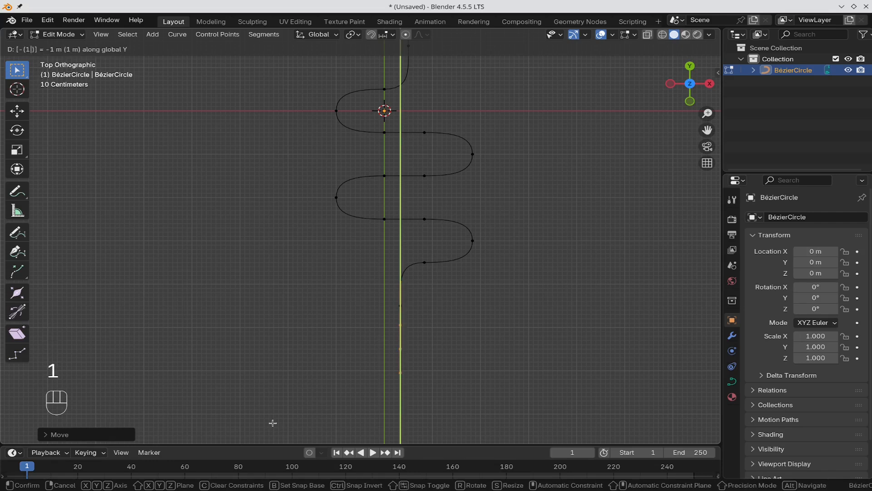
{"action": "key", "text": "KP_Enter"}
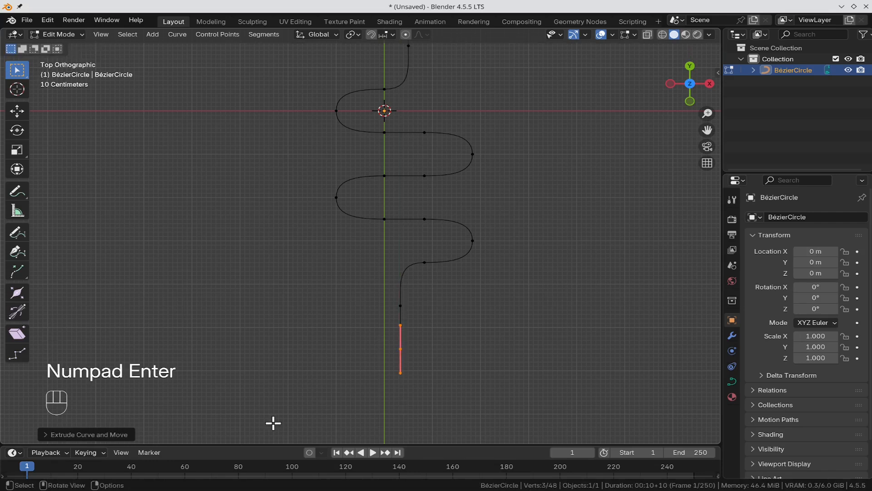
{"action": "scroll", "coordinate": [412, 244], "scroll_direction": "down", "scroll_amount": 1}
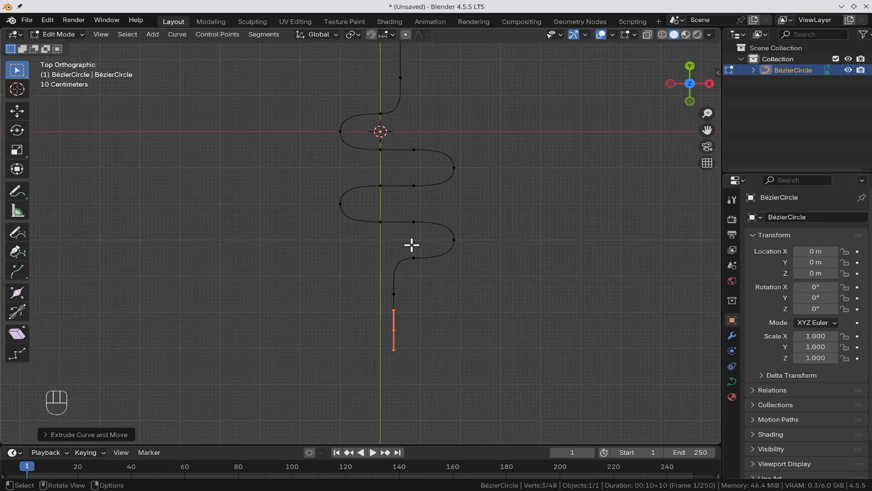
{"action": "left_click", "coordinate": [582, 291]}
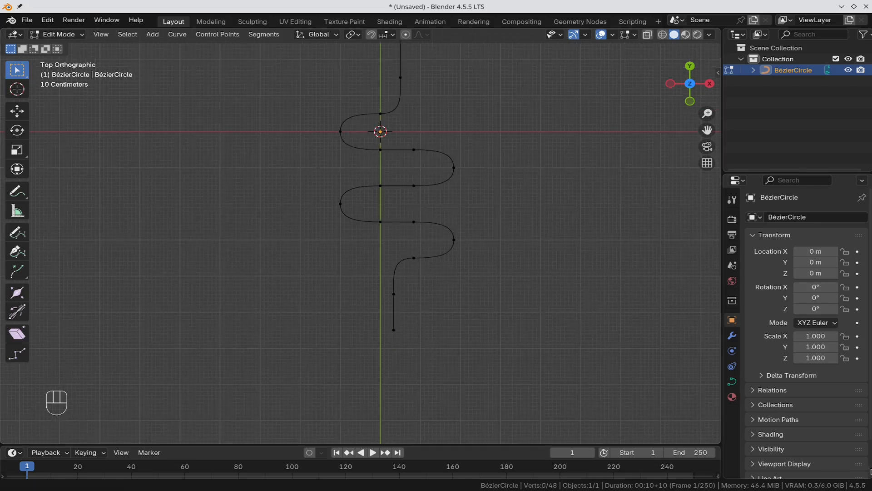
Step: Give the curve a 0.25 m bevel depth with Fill Caps enabled, then return to Object Mode
{"action": "left_click", "coordinate": [732, 383]}
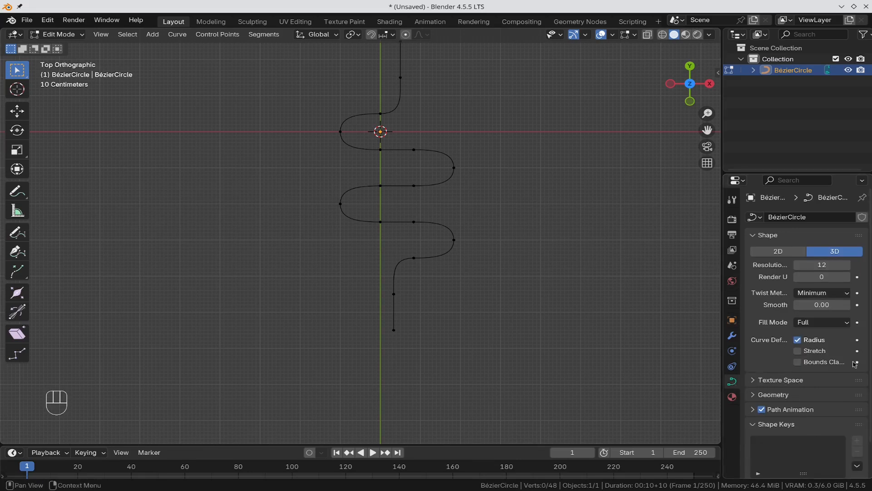
{"action": "scroll", "coordinate": [774, 287], "scroll_direction": "down", "scroll_amount": 2}
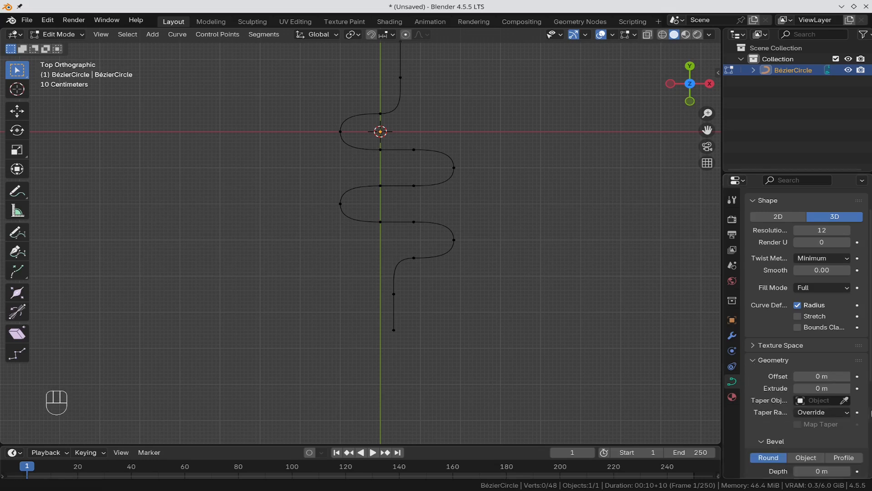
{"action": "scroll", "coordinate": [834, 415], "scroll_direction": "down", "scroll_amount": 6}
{"action": "left_click", "coordinate": [824, 341]}
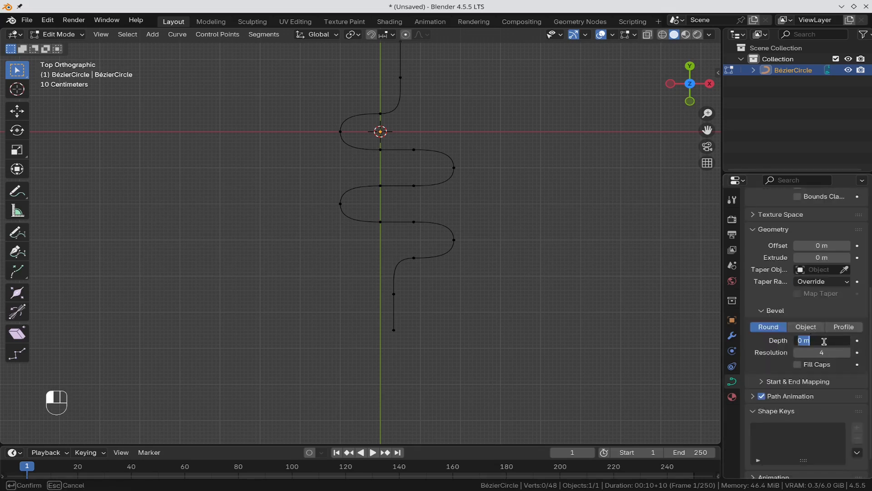
{"action": "key", "text": "BackSpace"}
{"action": "type", "text": ".25"}
{"action": "key", "text": "Return"}
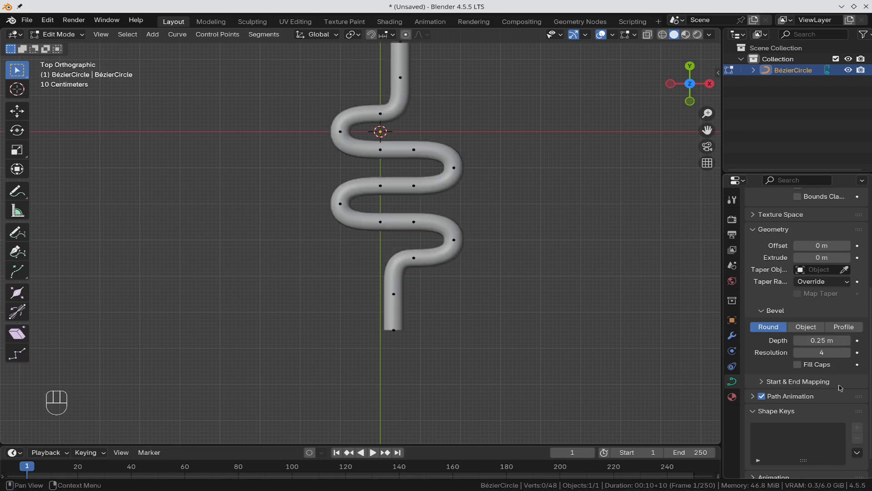
{"action": "left_click", "coordinate": [799, 364]}
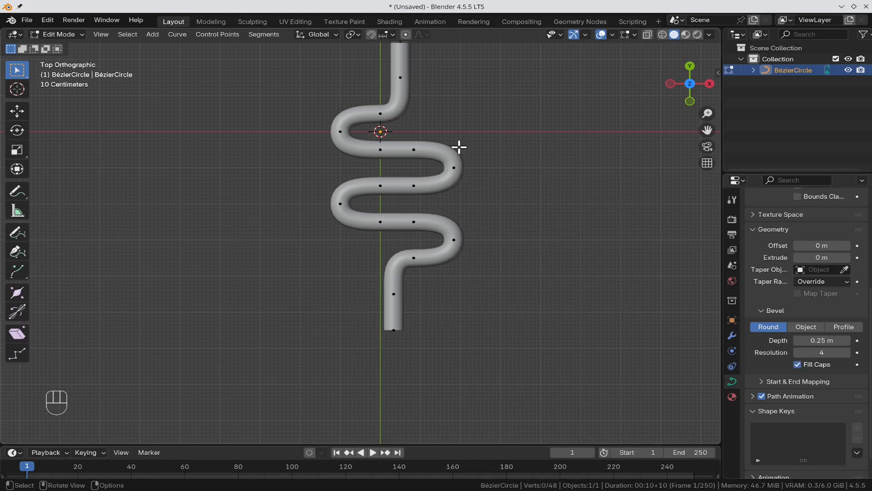
{"action": "key", "text": "Tab"}
{"action": "scroll", "coordinate": [514, 191], "scroll_direction": "down", "scroll_amount": 2}
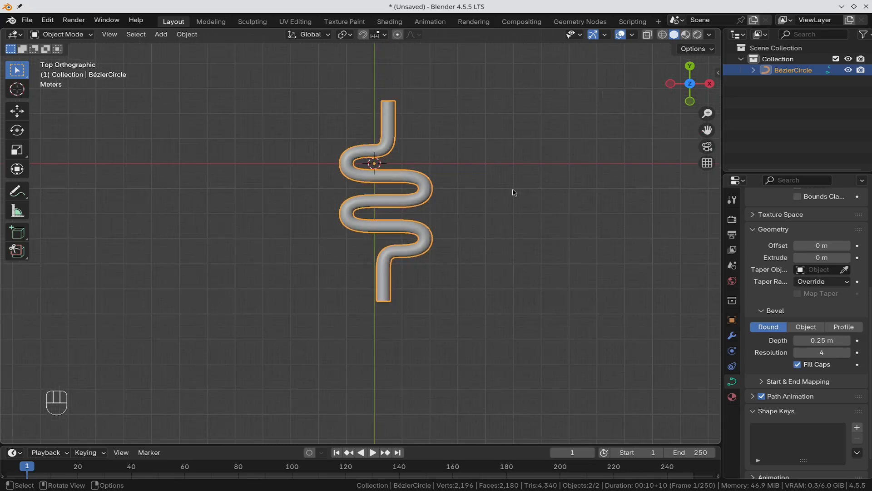
Step: Set the tube's origin to its geometry and snap the 3D cursor to it
{"action": "right_click", "coordinate": [372, 202]}
{"action": "mouse_move", "coordinate": [372, 202]}
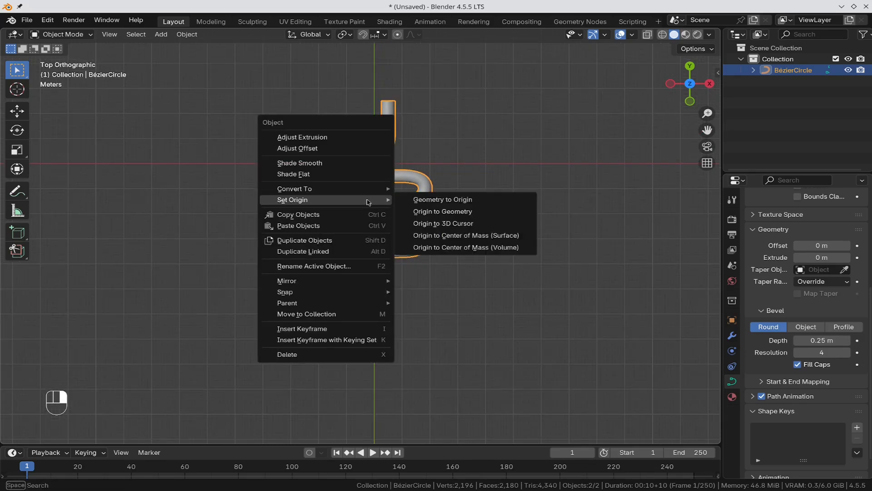
{"action": "left_click", "coordinate": [483, 211]}
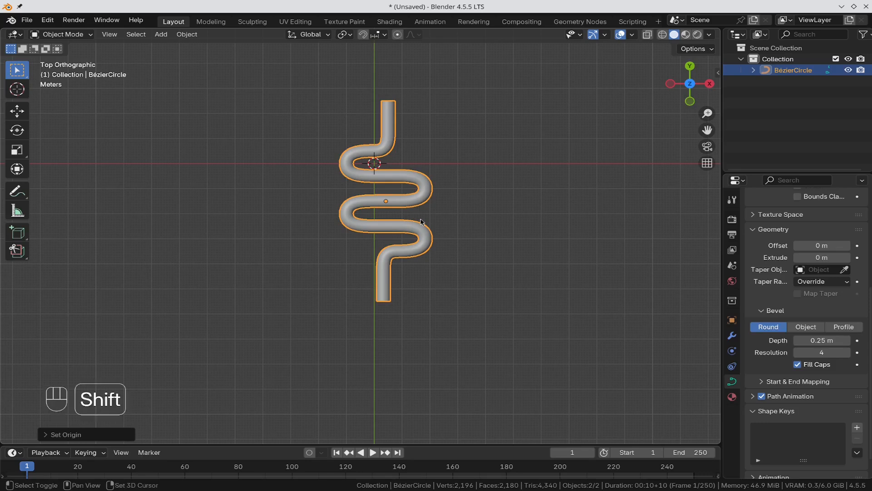
{"action": "key", "text": "shift+s"}
{"action": "key", "text": "2"}
Step: Add a cube at the 3D cursor and switch to wireframe shading
{"action": "key", "text": "shift+a"}
{"action": "mouse_move", "coordinate": [385, 208]}
{"action": "left_click", "coordinate": [468, 219]}
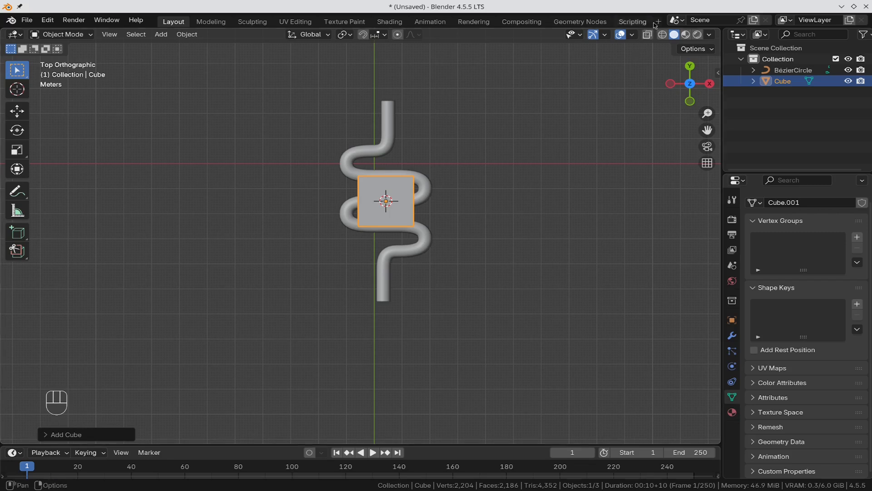
{"action": "left_click", "coordinate": [664, 35]}
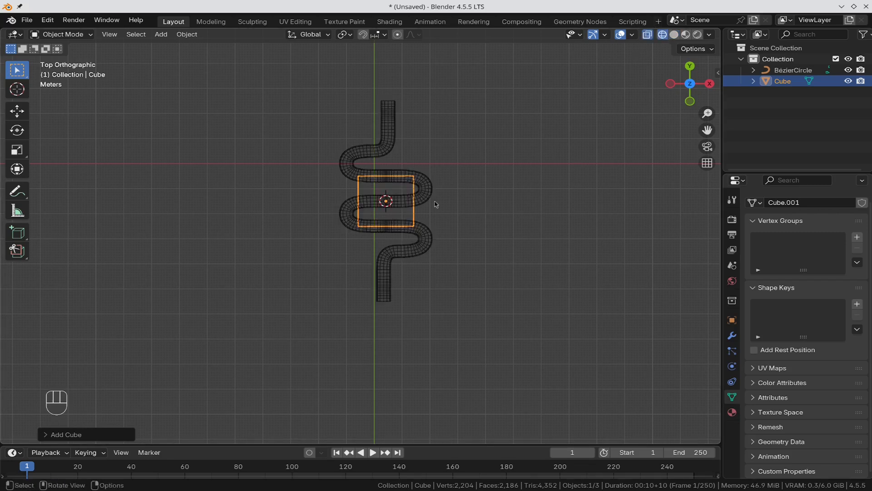
Step: Scale the cube's mesh 3× in X and Y, keeping Z, then switch to front view
{"action": "key", "text": "Tab"}
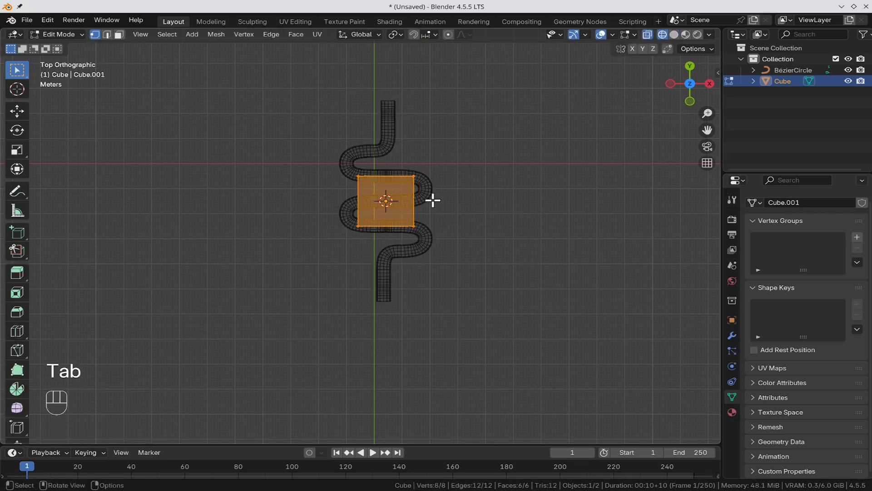
{"action": "key", "text": "s"}
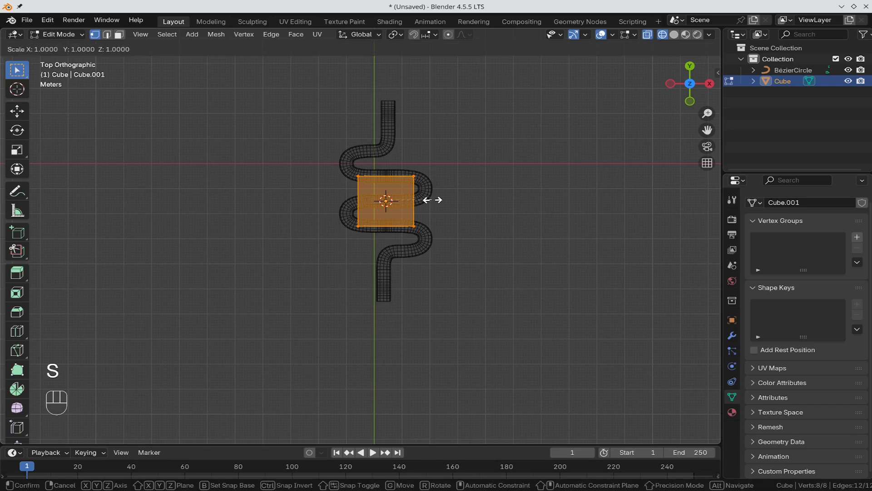
{"action": "key", "text": "shift+z"}
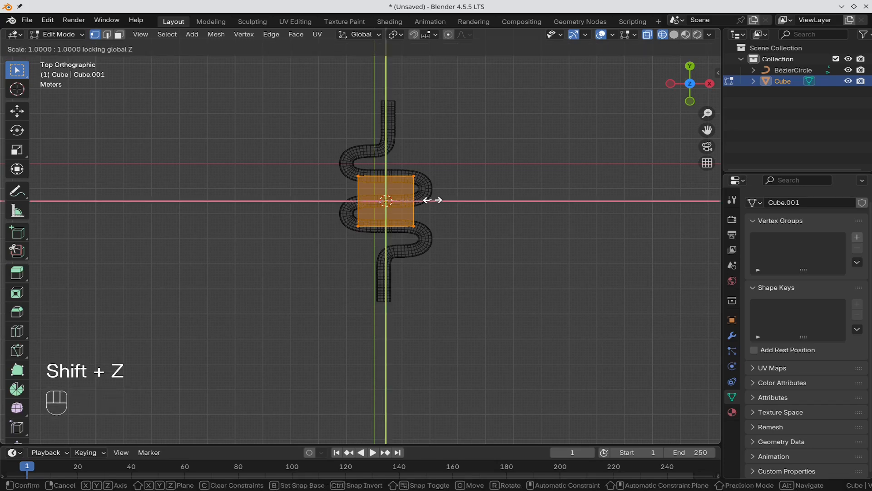
{"action": "key", "text": "KP_3"}
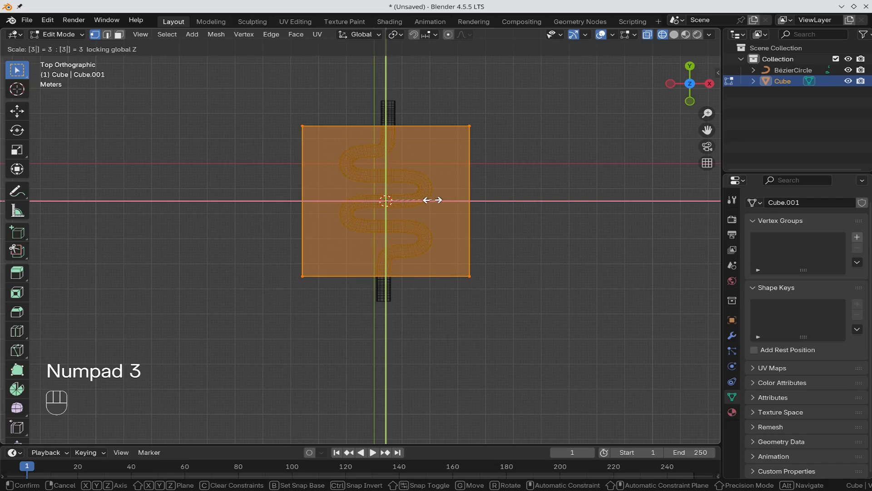
{"action": "key", "text": "KP_Enter"}
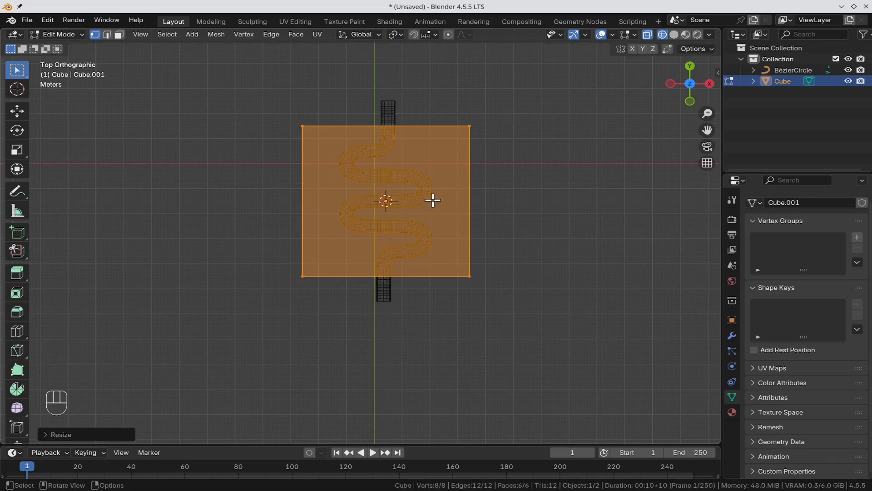
{"action": "key", "text": "KP_1"}
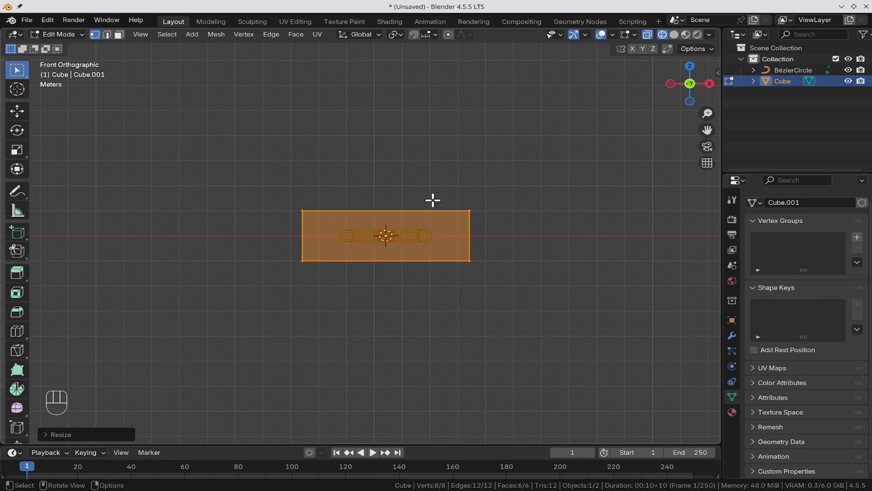
Step: Lower the slab's top vertices about 1 m on Z to the tube's centre, then return to Object Mode in solid shading
{"action": "left_click", "coordinate": [618, 136]}
{"action": "left_click_drag", "start_coordinate": [561, 157], "coordinate": [253, 209]}
{"action": "scroll", "coordinate": [506, 280], "scroll_direction": "up", "scroll_amount": 4}
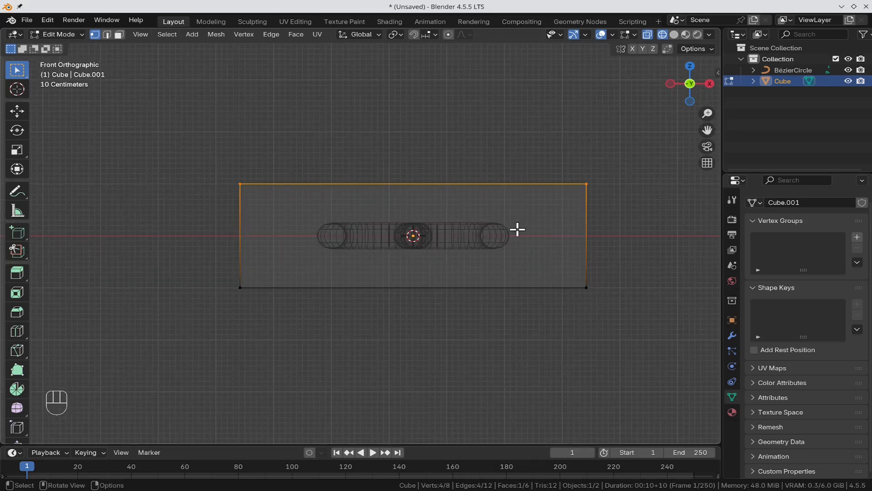
{"action": "key", "text": "g"}
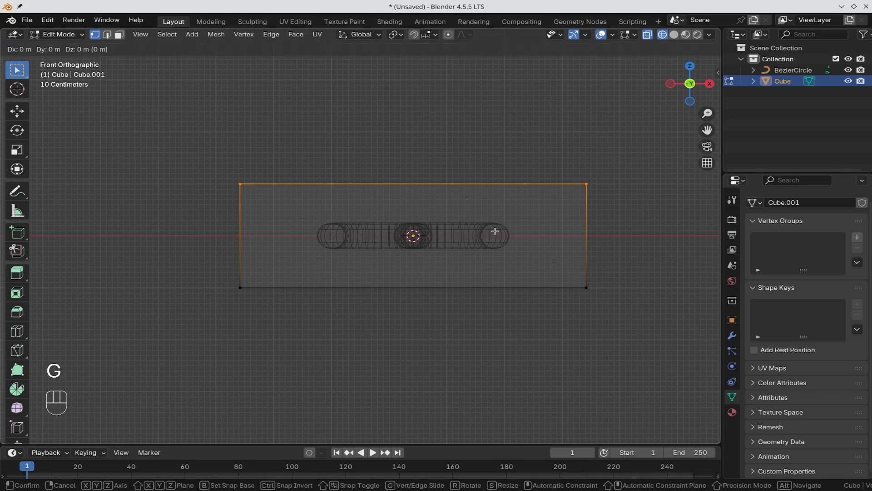
{"action": "key", "text": "z"}
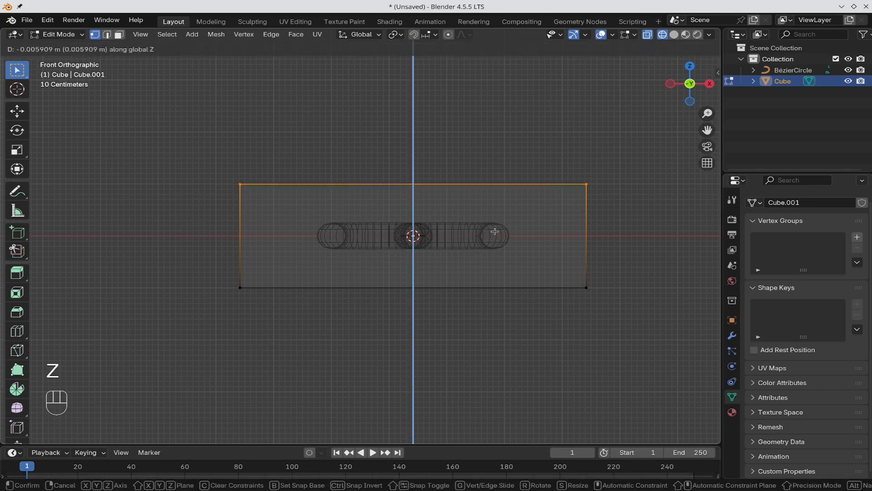
{"action": "left_click", "coordinate": [488, 277]}
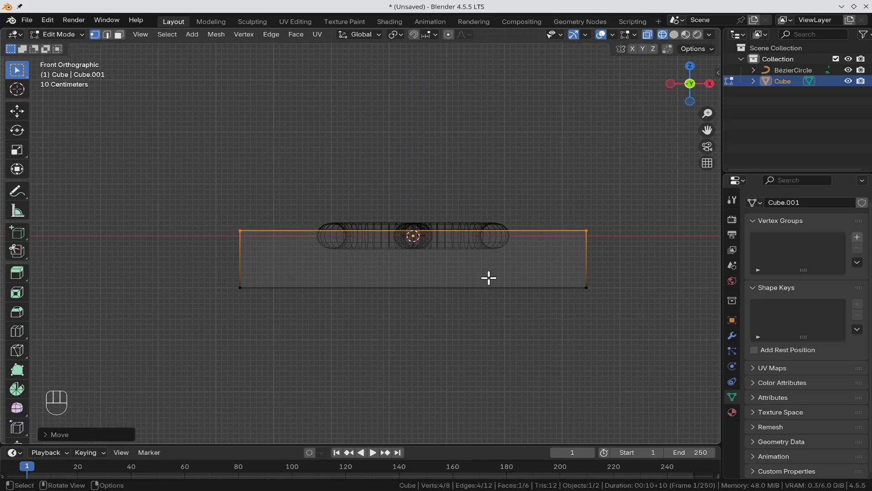
{"action": "key", "text": "Tab"}
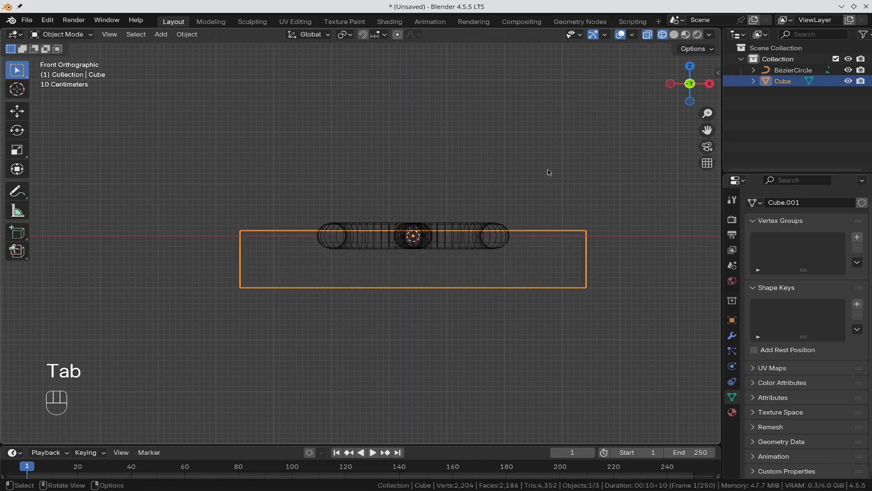
{"action": "left_click", "coordinate": [674, 35]}
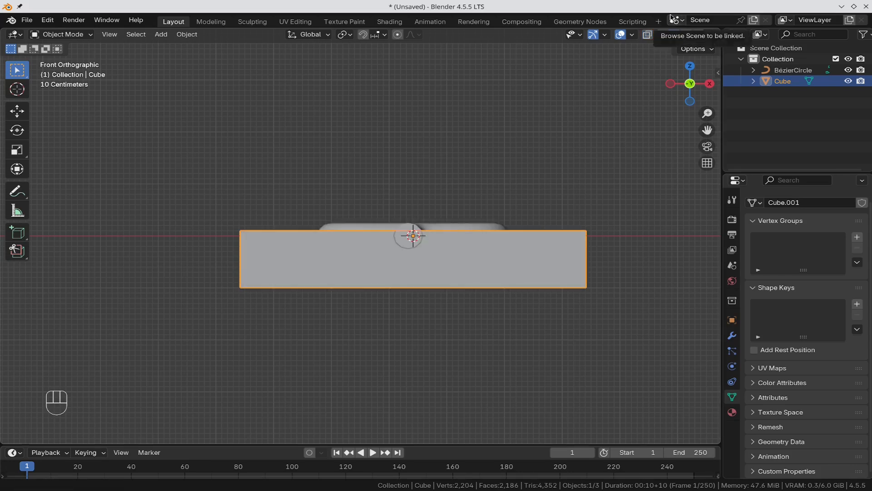
Step: In top view, convert the serpentine tube curve to a mesh and add the slab as the active selection
{"action": "left_click", "coordinate": [521, 136]}
{"action": "key", "text": "KP_7"}
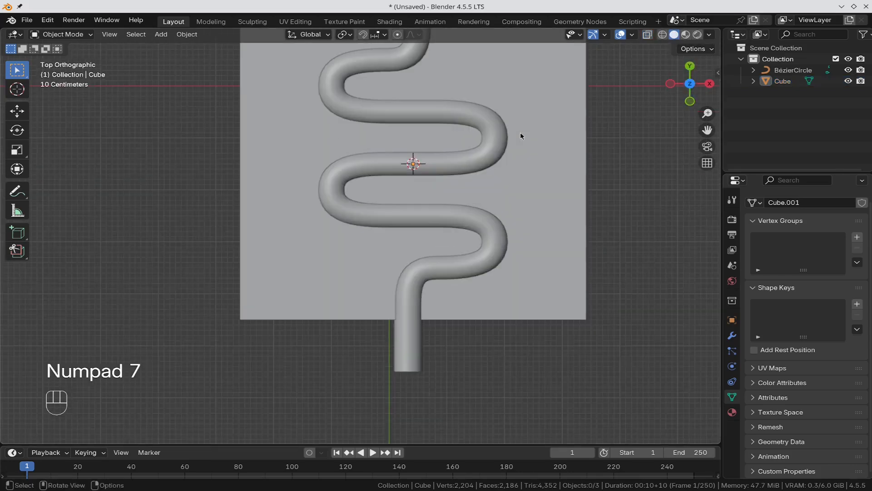
{"action": "scroll", "coordinate": [572, 100], "scroll_direction": "down", "scroll_amount": 7}
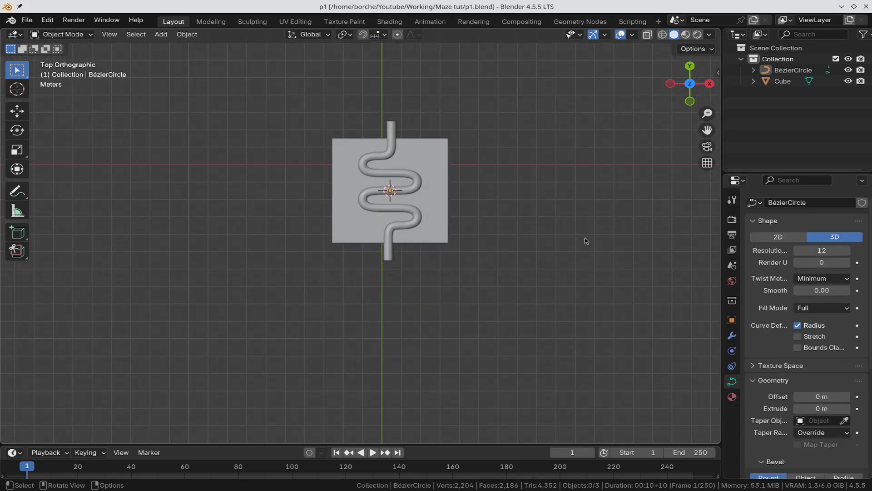
{"action": "left_click", "coordinate": [390, 138]}
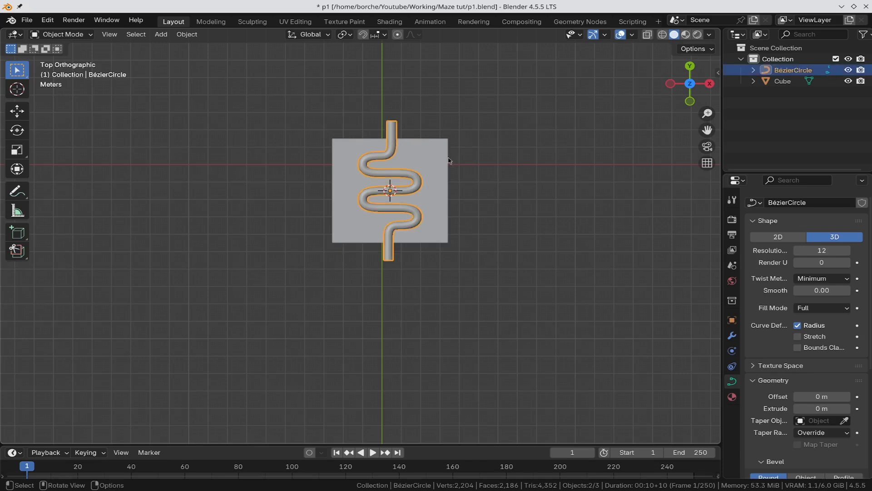
{"action": "right_click", "coordinate": [399, 139]}
{"action": "mouse_move", "coordinate": [395, 135]}
{"action": "left_click", "coordinate": [457, 135]}
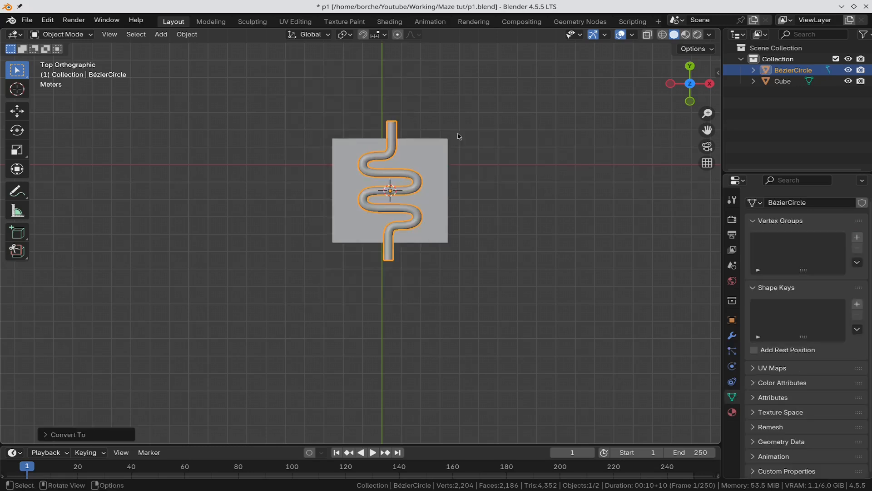
{"action": "left_click", "coordinate": [439, 151], "text": "shift"}
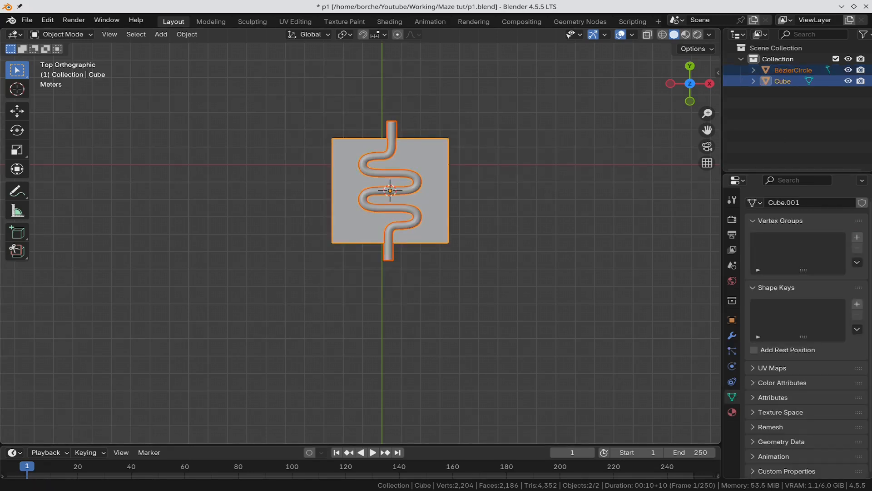
{"action": "key", "text": "n"}
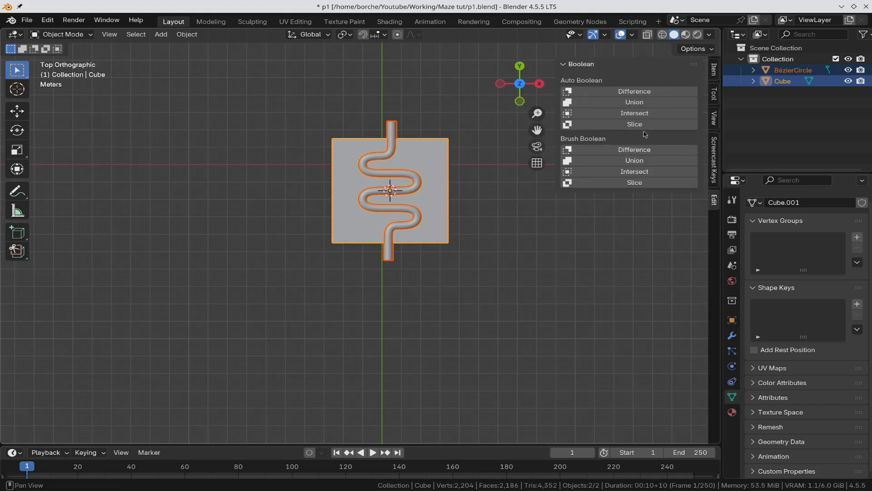
Step: Carve the groove with Bool Tool's Auto Boolean Difference, then enter Edit Mode on the slab
{"action": "left_click", "coordinate": [656, 91]}
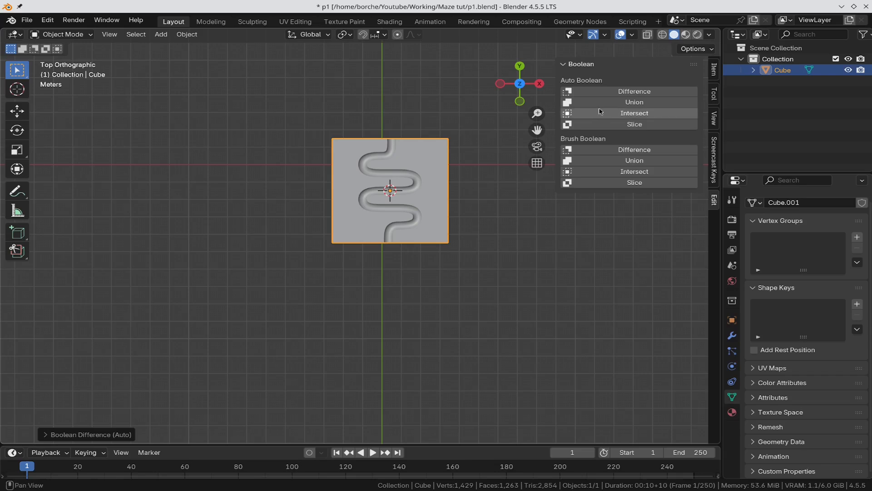
{"action": "key", "text": "n"}
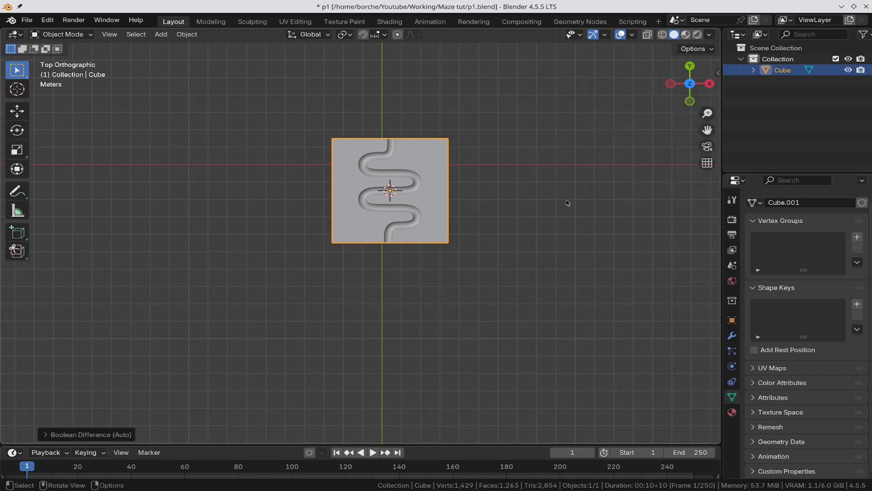
{"action": "middle_click_drag", "start_coordinate": [554, 219], "coordinate": [377, 107]}
{"action": "scroll", "coordinate": [376, 108], "scroll_direction": "up", "scroll_amount": 2}
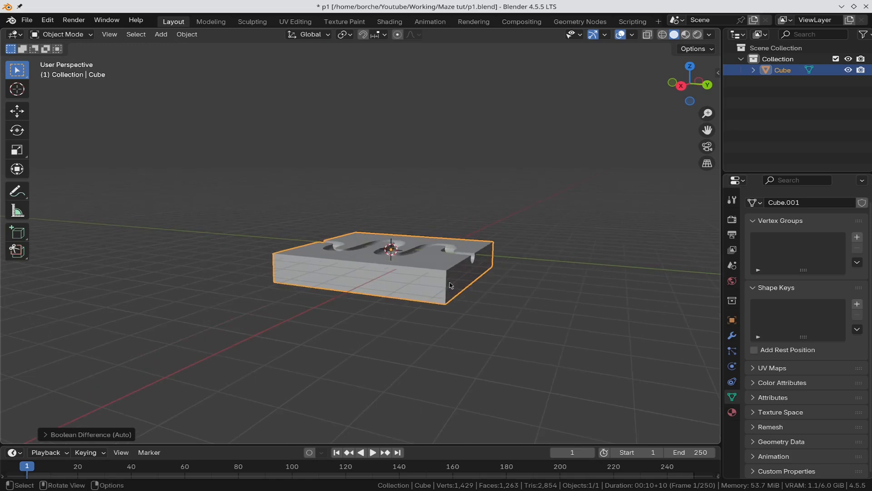
{"action": "key", "text": "Tab"}
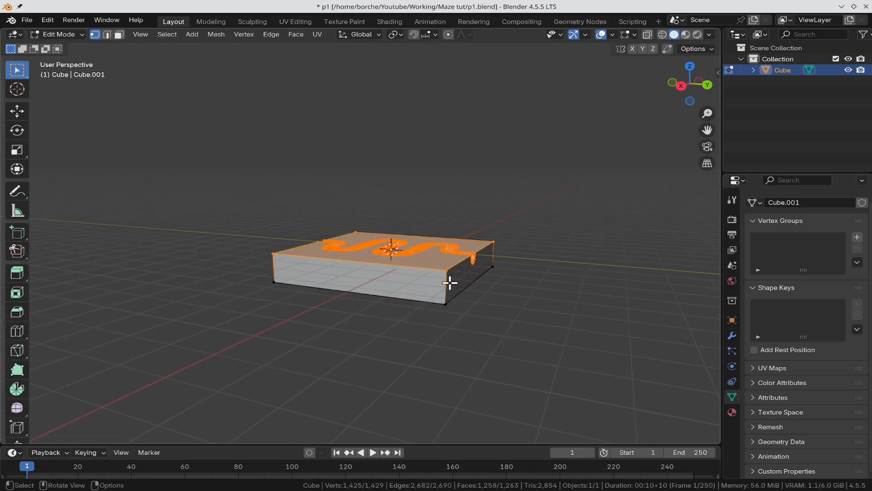
Step: Snap the 3D cursor to the slab's selected right side face, then return to Object Mode
{"action": "left_click", "coordinate": [121, 37]}
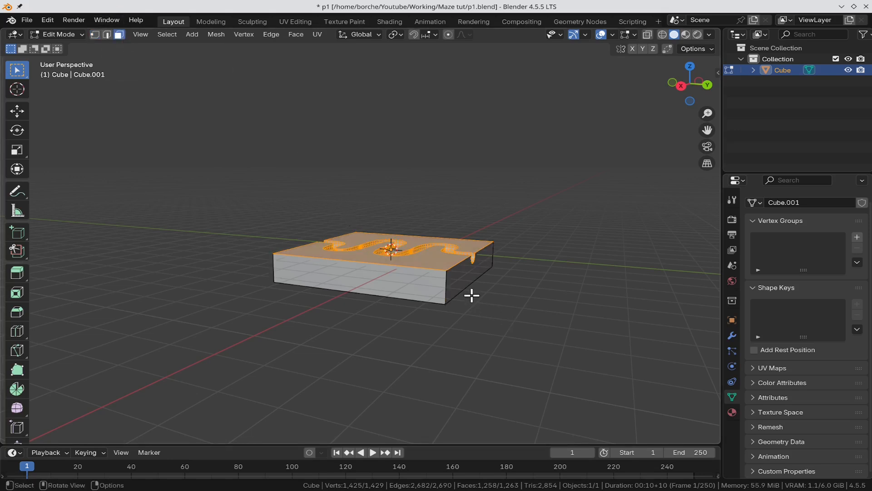
{"action": "left_click", "coordinate": [456, 278]}
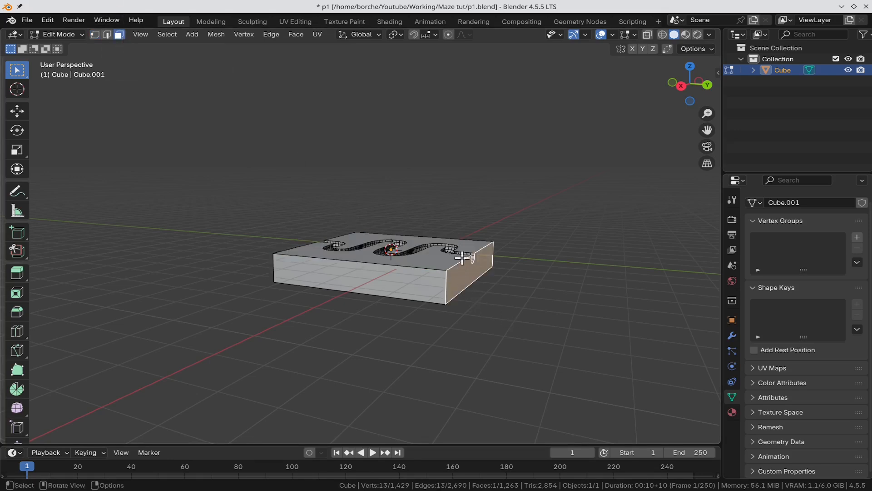
{"action": "key", "text": "shift+s"}
{"action": "left_click", "coordinate": [438, 249]}
{"action": "key", "text": "Tab"}
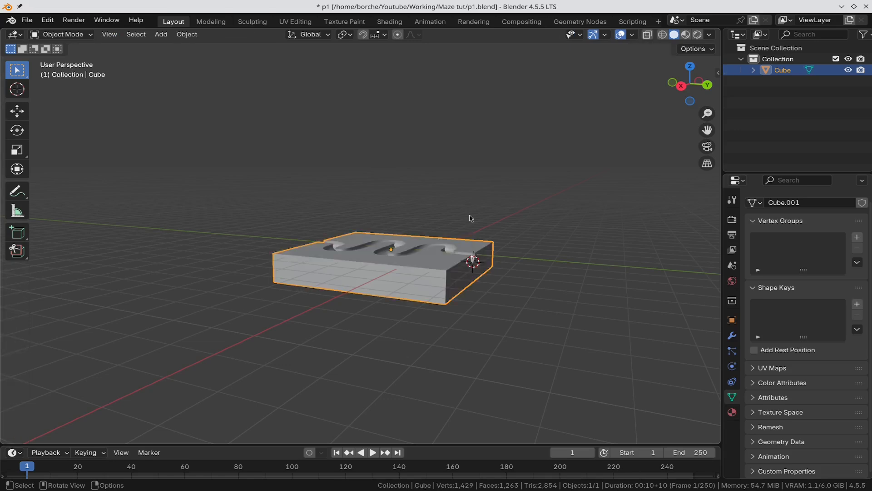
Step: Set the slab's origin to the 3D cursor and view it in Right Orthographic
{"action": "right_click", "coordinate": [397, 278]}
{"action": "mouse_move", "coordinate": [397, 287]}
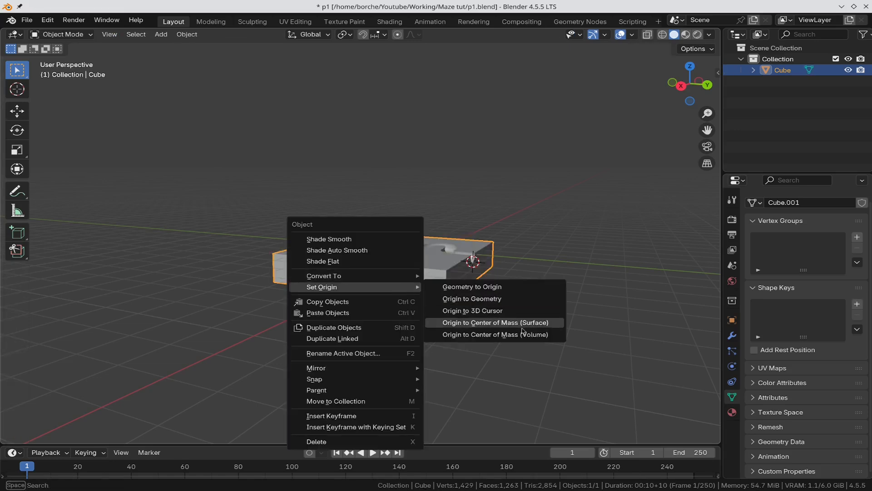
{"action": "left_click", "coordinate": [526, 311]}
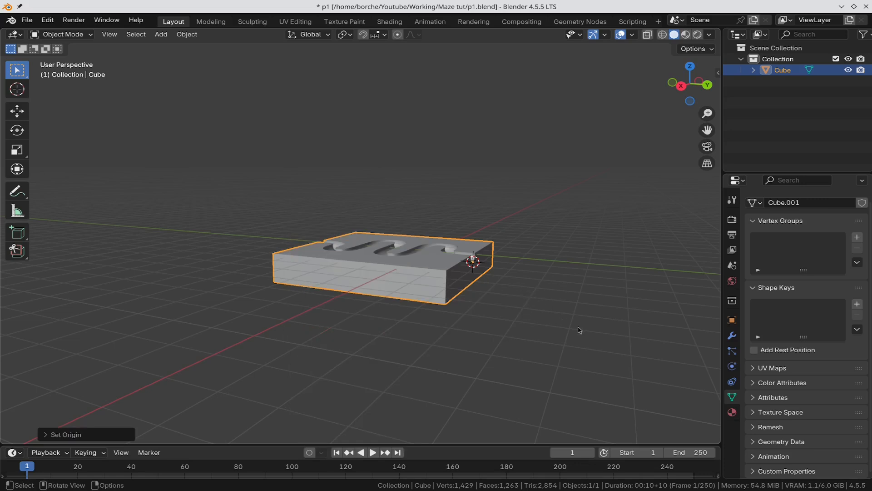
{"action": "key", "text": "KP_3"}
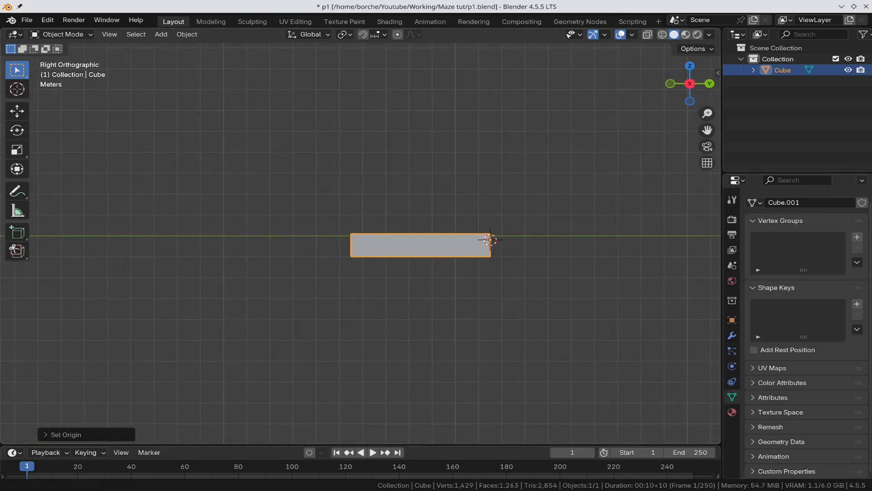
Step: Set the slab's X rotation to 10° in the Object properties
{"action": "left_click", "coordinate": [732, 320]}
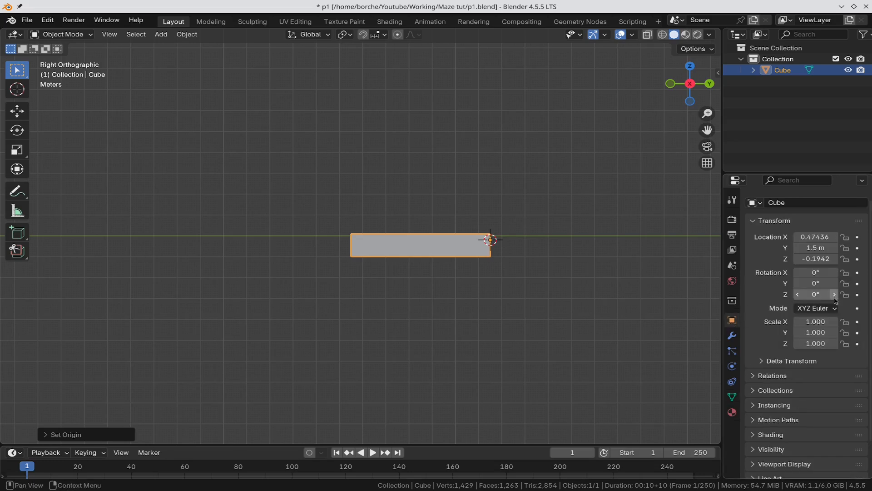
{"action": "left_click", "coordinate": [816, 272]}
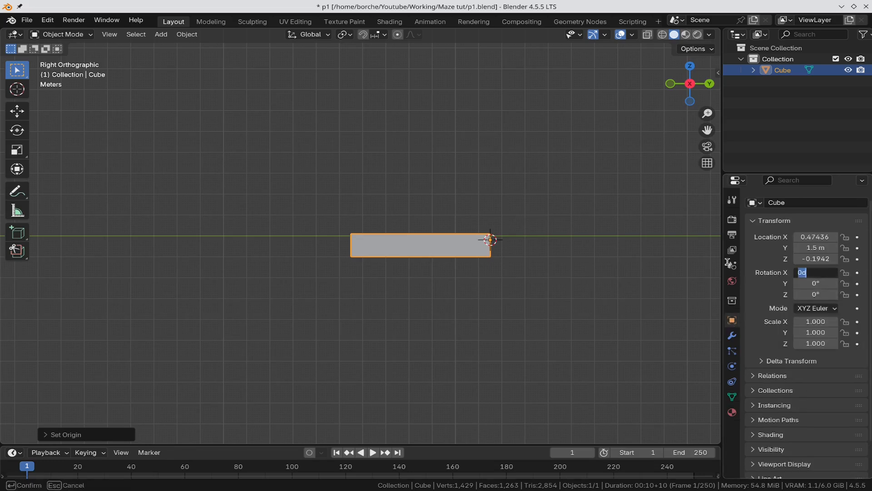
{"action": "type", "text": "10"}
{"action": "key", "text": "Return"}
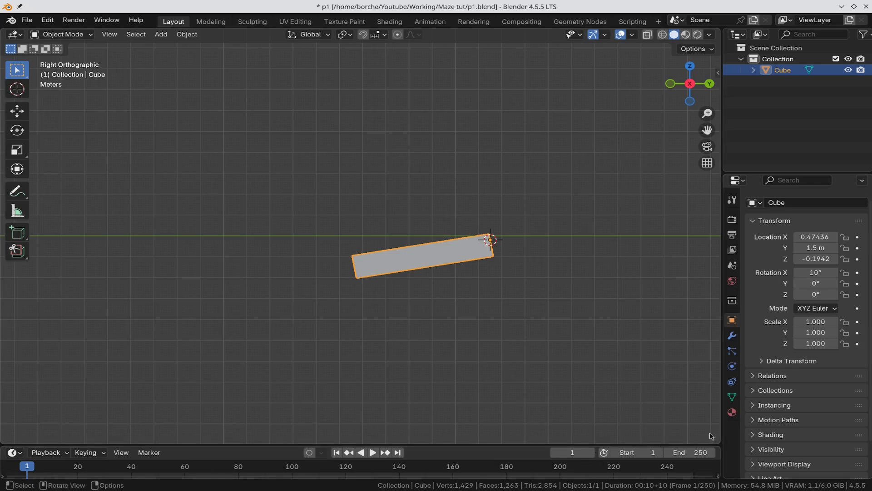
{"action": "left_click", "coordinate": [733, 412]}
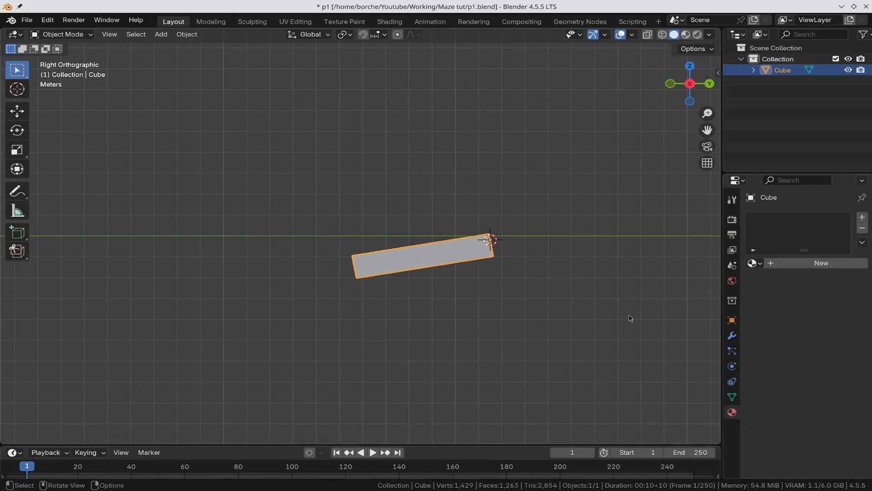
Step: Add a new material to the slab and set its Viewport Display colour to yellow
{"action": "left_click", "coordinate": [783, 269]}
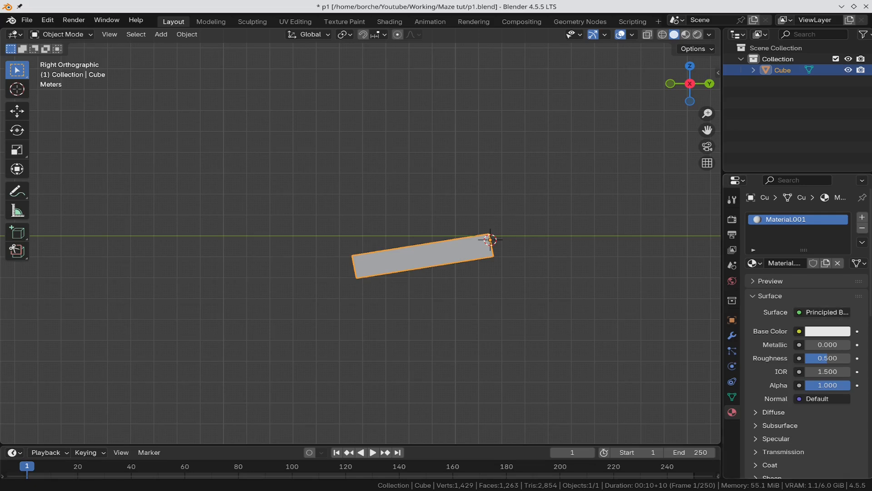
{"action": "scroll", "coordinate": [867, 384], "scroll_direction": "down", "scroll_amount": 6}
{"action": "scroll", "coordinate": [868, 384], "scroll_direction": "down", "scroll_amount": 10}
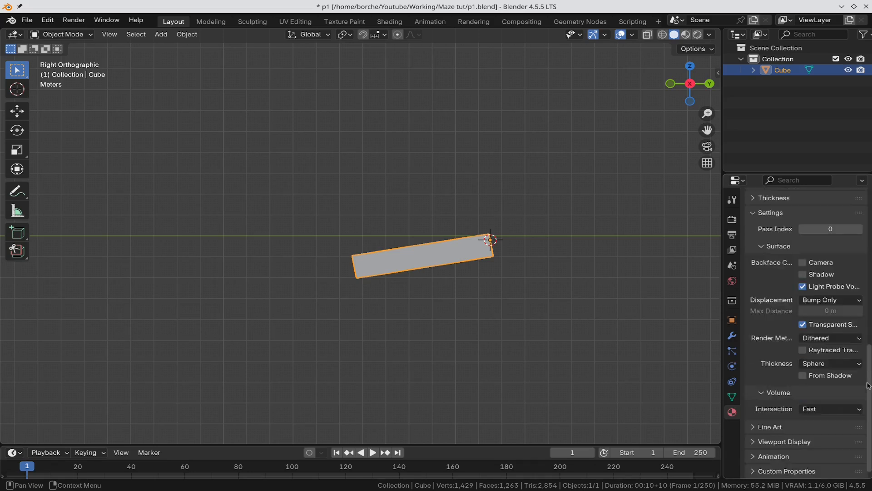
{"action": "left_click", "coordinate": [755, 442]}
{"action": "scroll", "coordinate": [854, 436], "scroll_direction": "down", "scroll_amount": 2}
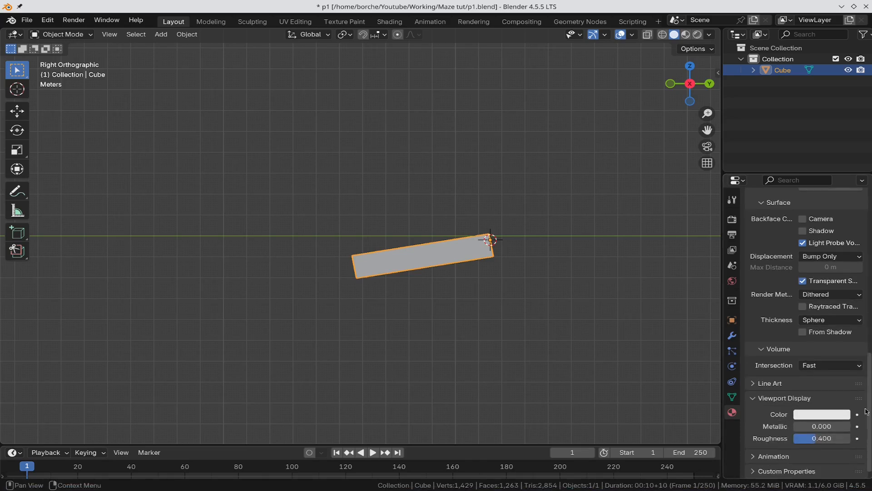
{"action": "left_click", "coordinate": [817, 414]}
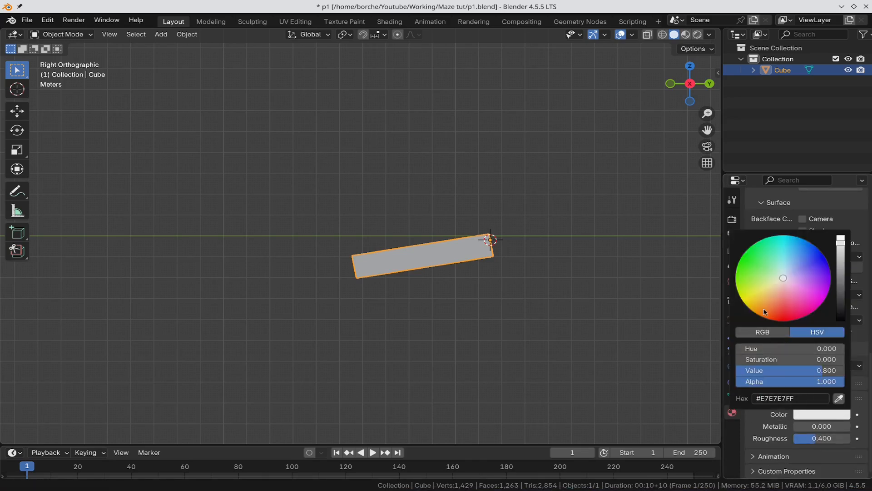
{"action": "left_click", "coordinate": [746, 320]}
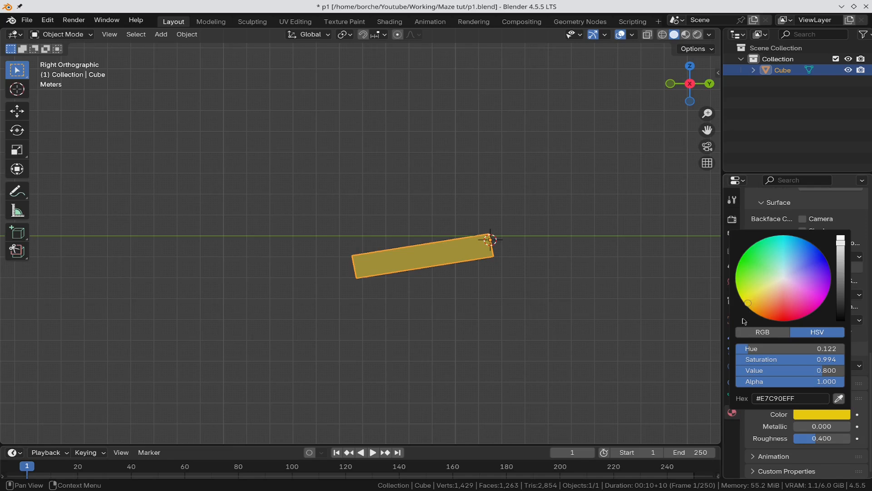
{"action": "left_click", "coordinate": [699, 353]}
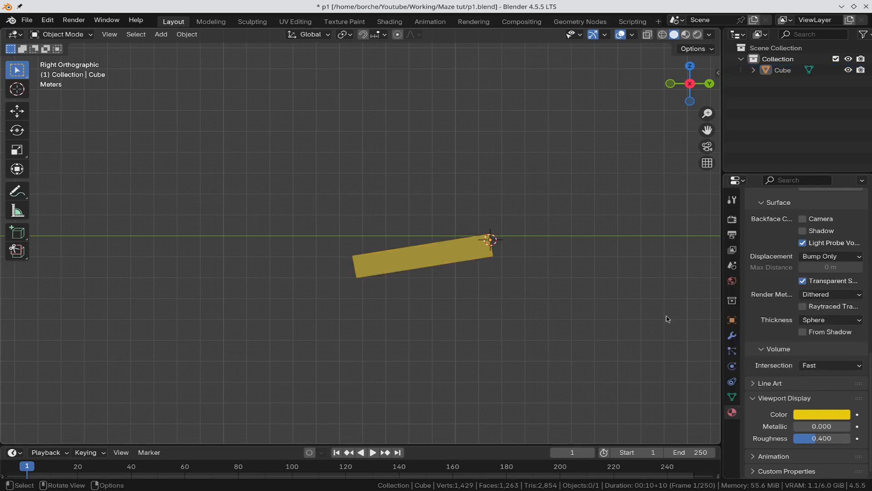
{"action": "key", "text": "shift+a"}
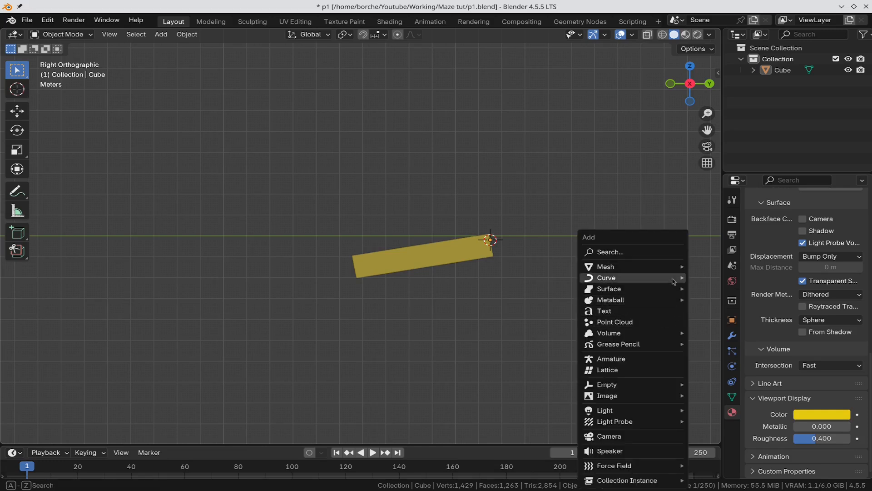
Step: Add a NURBS path and set its Z rotation to 90°
{"action": "mouse_move", "coordinate": [673, 279]}
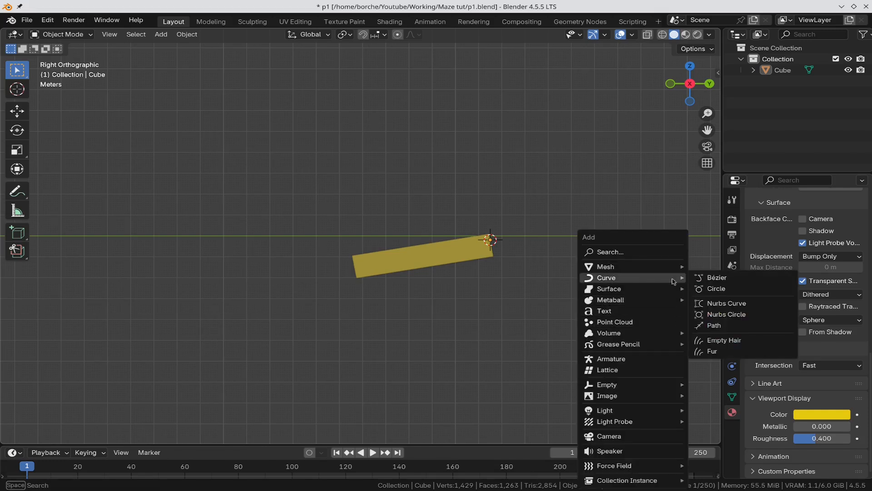
{"action": "left_click", "coordinate": [740, 326]}
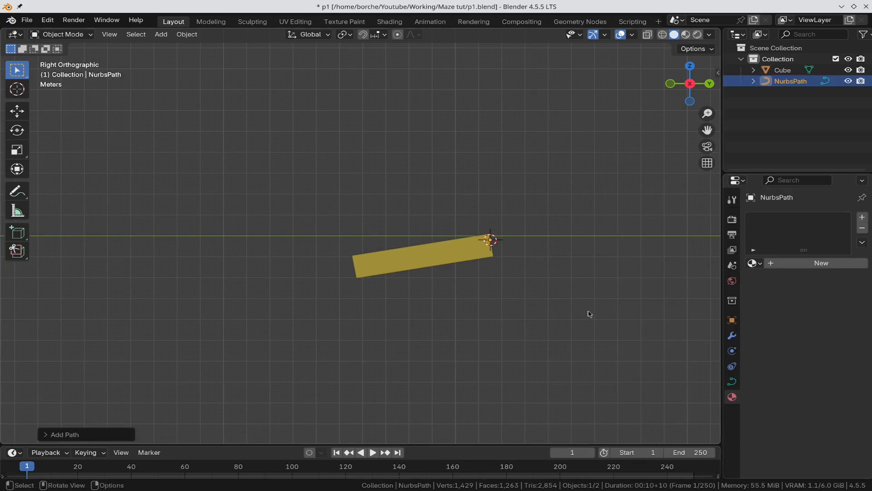
{"action": "scroll", "coordinate": [650, 297], "scroll_direction": "down", "scroll_amount": 1}
{"action": "middle_click_drag", "start_coordinate": [650, 297], "coordinate": [585, 344]}
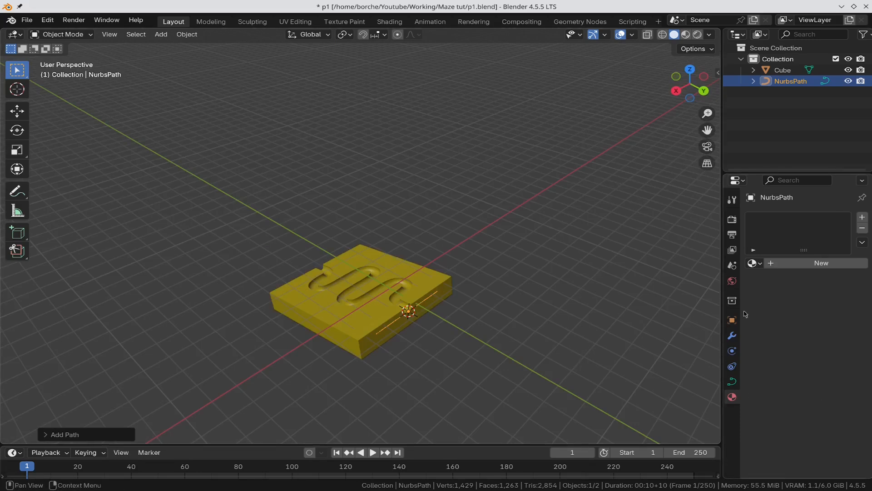
{"action": "left_click", "coordinate": [732, 319]}
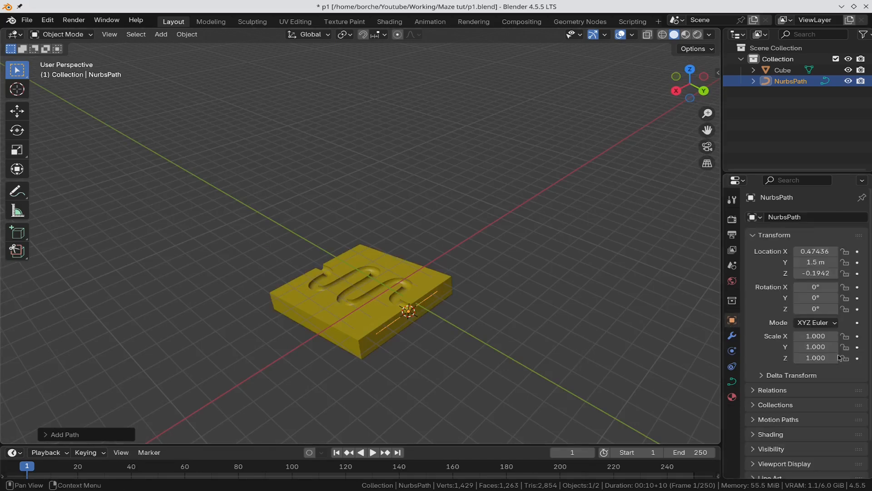
{"action": "left_click", "coordinate": [824, 305]}
{"action": "type", "text": "90"}
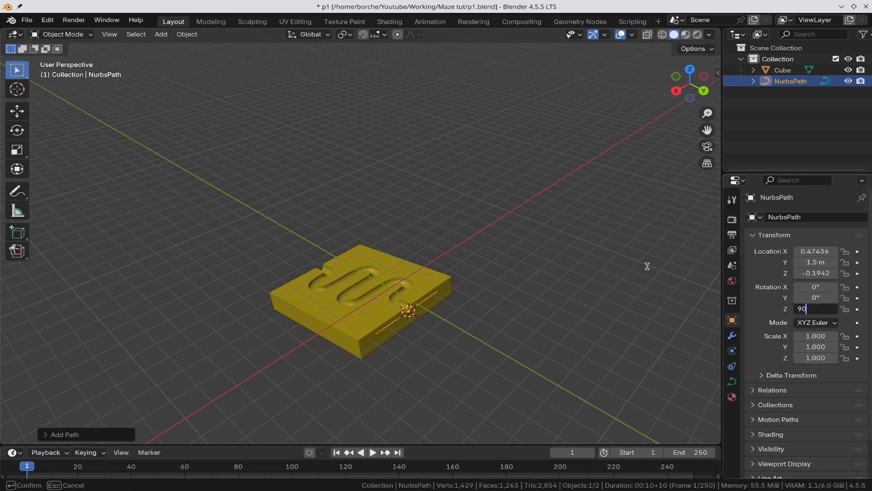
{"action": "key", "text": "Return"}
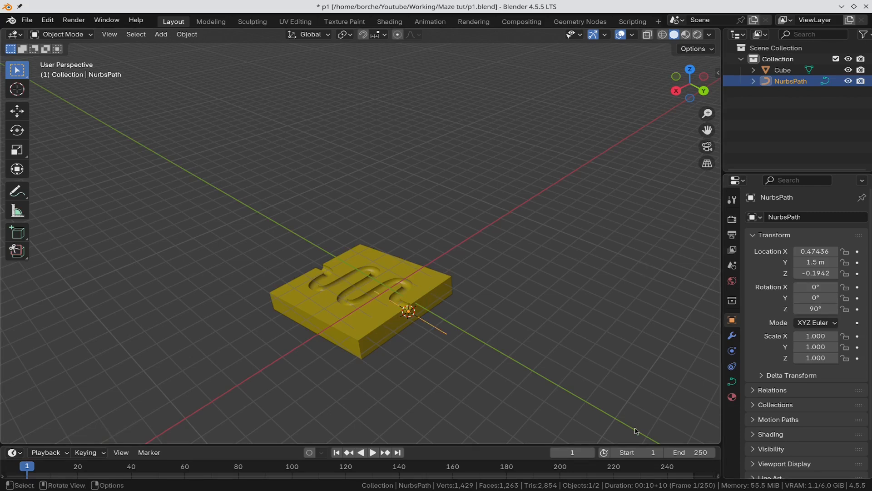
Step: From the right view, set the path's Y rotation to -10° and frame its end at the slab
{"action": "key", "text": "KP_3"}
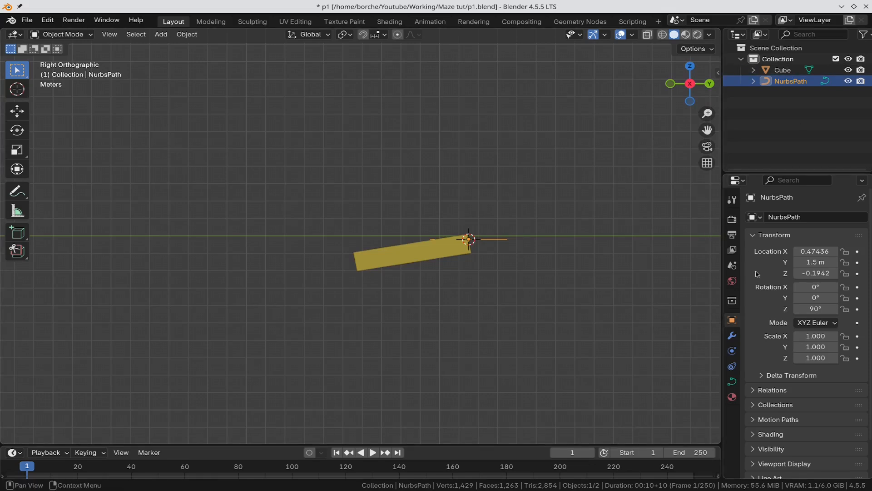
{"action": "left_click", "coordinate": [802, 298]}
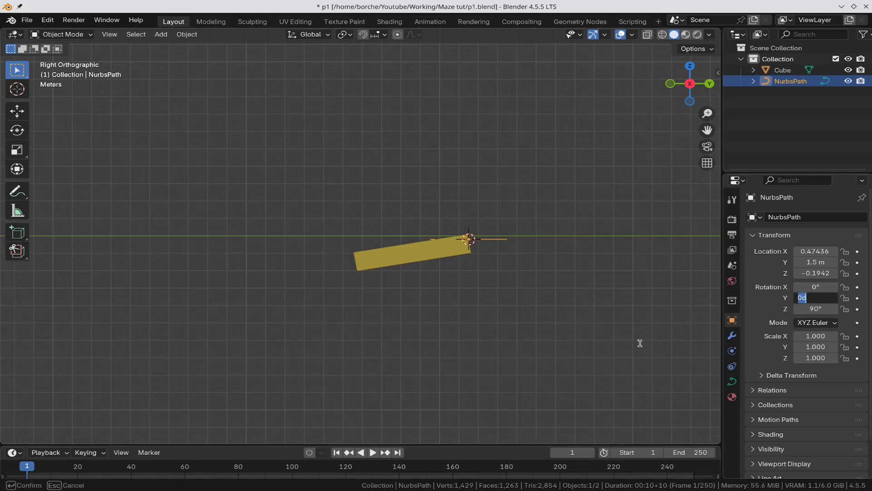
{"action": "type", "text": "10"}
{"action": "key", "text": "Return"}
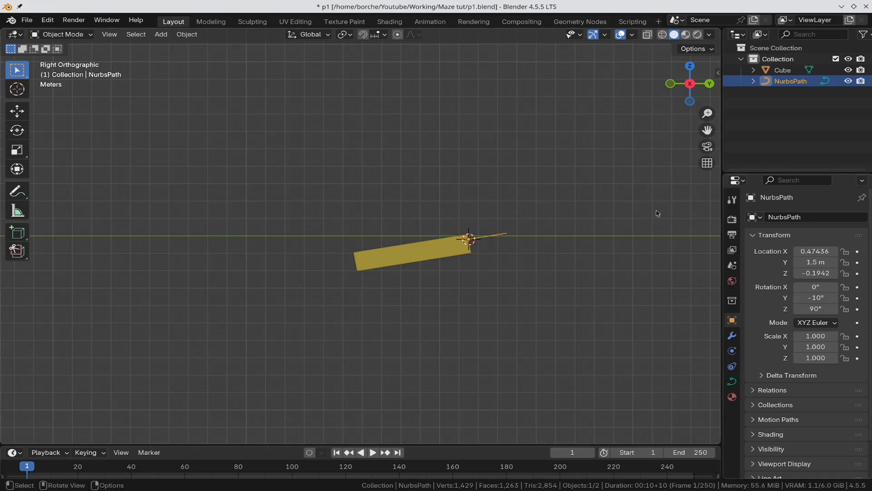
{"action": "scroll", "coordinate": [512, 156], "scroll_direction": "up", "scroll_amount": 8}
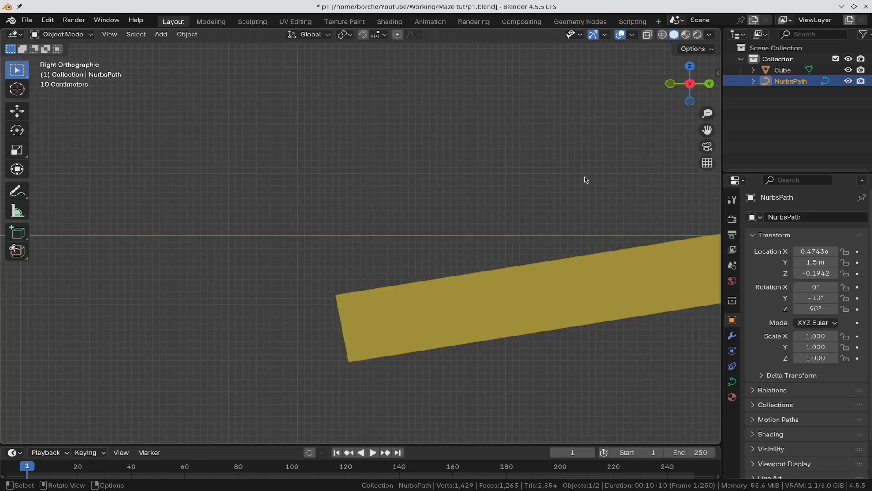
{"action": "middle_click_drag", "start_coordinate": [584, 179], "coordinate": [258, 208], "text": "shift"}
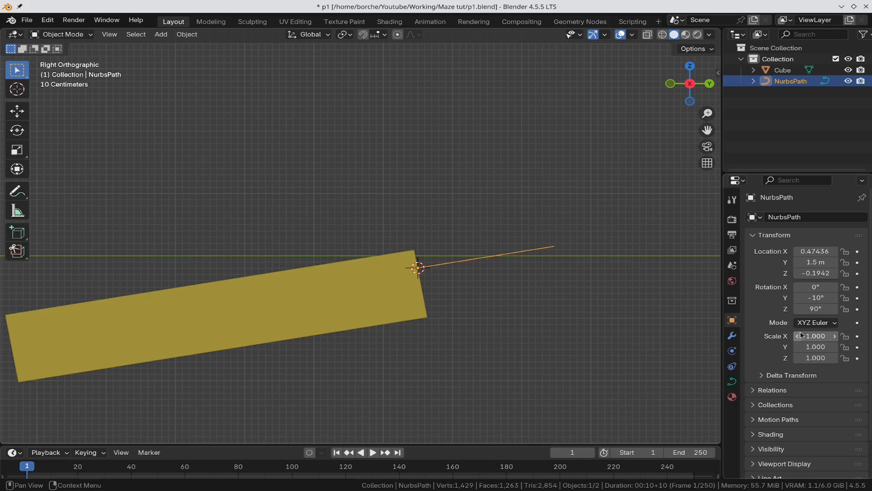
Step: Set the path's Geometry Bevel Depth to 0.25 m
{"action": "left_click", "coordinate": [732, 381]}
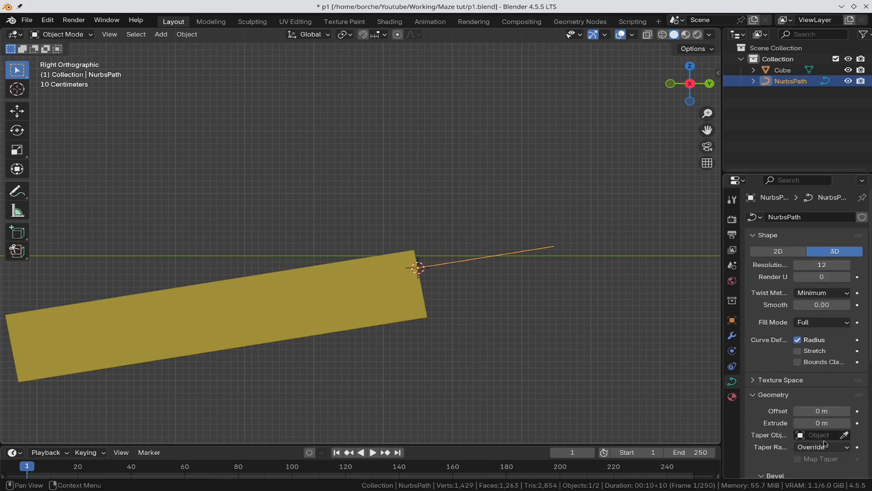
{"action": "scroll", "coordinate": [823, 440], "scroll_direction": "down", "scroll_amount": 3}
{"action": "scroll", "coordinate": [831, 441], "scroll_direction": "down", "scroll_amount": 5}
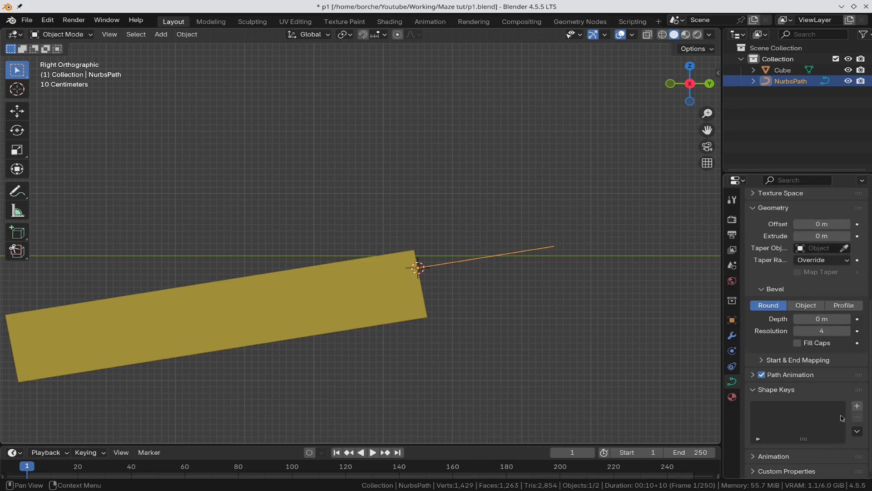
{"action": "left_click", "coordinate": [833, 319]}
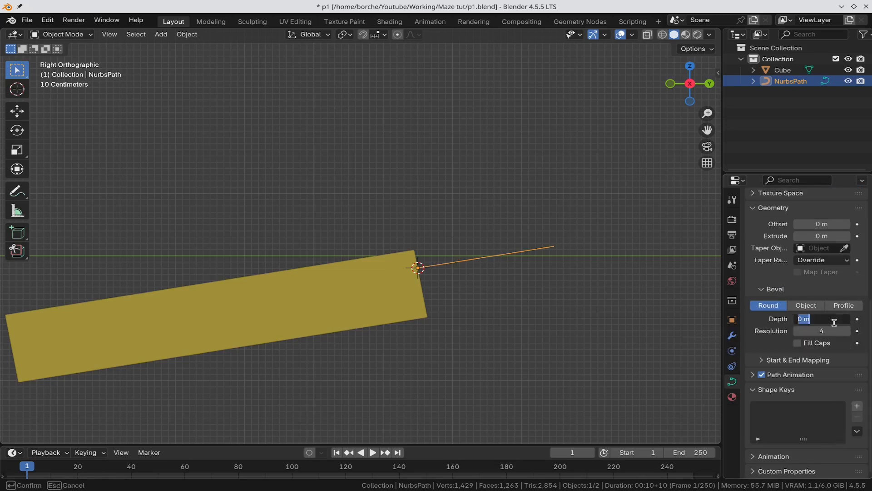
{"action": "key", "text": "BackSpace"}
{"action": "type", "text": ".25"}
{"action": "key", "text": "Return"}
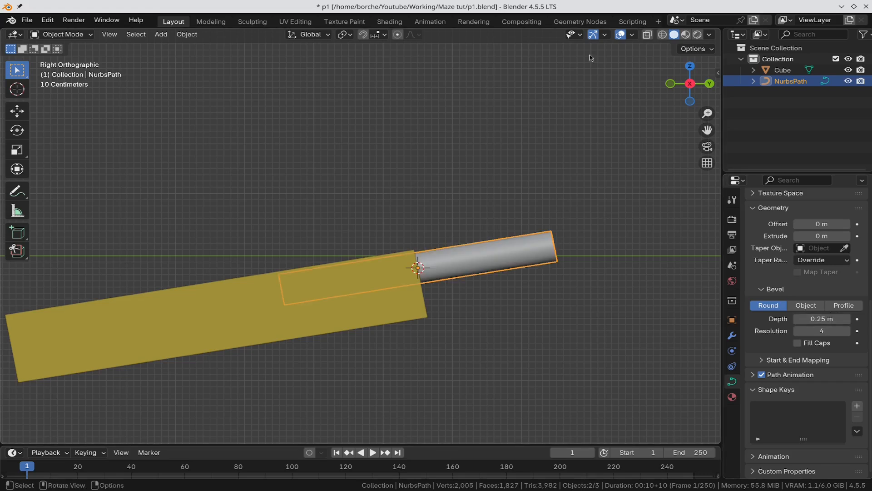
{"action": "left_click", "coordinate": [663, 36]}
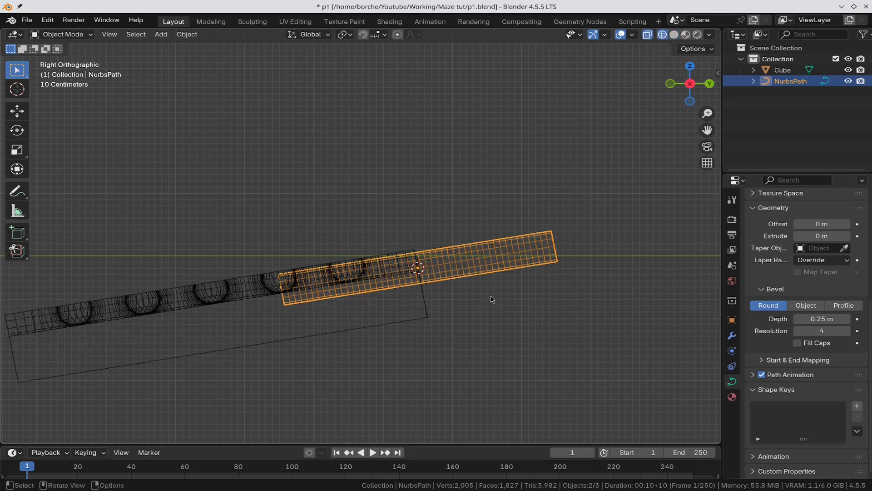
Step: In wireframe view, move the tube along X and then along Z toward the slab's end
{"action": "key", "text": "g"}
{"action": "key", "text": "x"}
{"action": "key", "text": "x"}
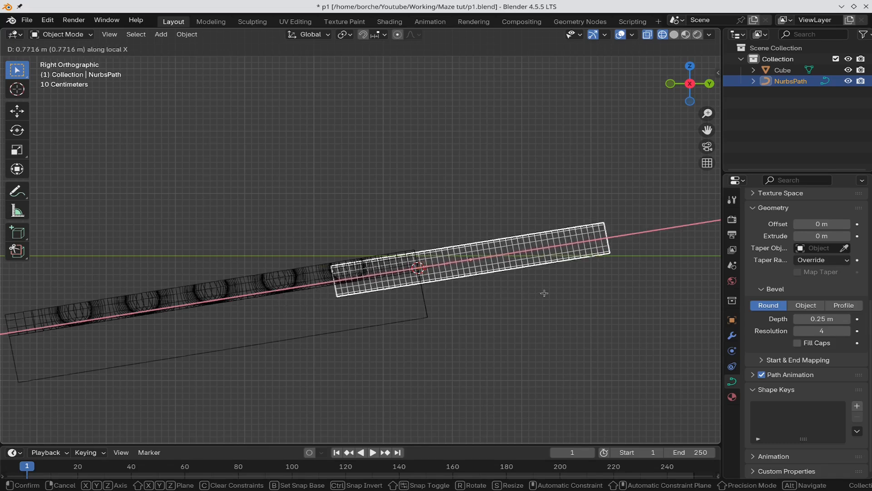
{"action": "left_click", "coordinate": [633, 273]}
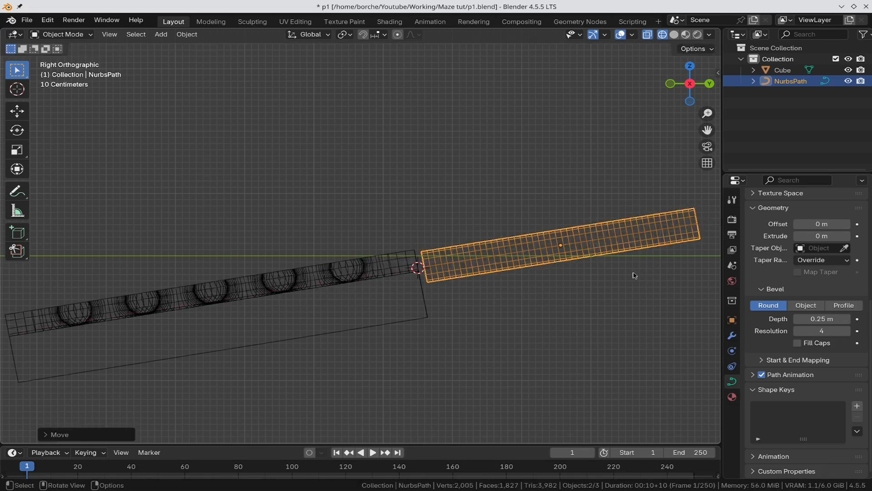
{"action": "scroll", "coordinate": [484, 242], "scroll_direction": "up", "scroll_amount": 4}
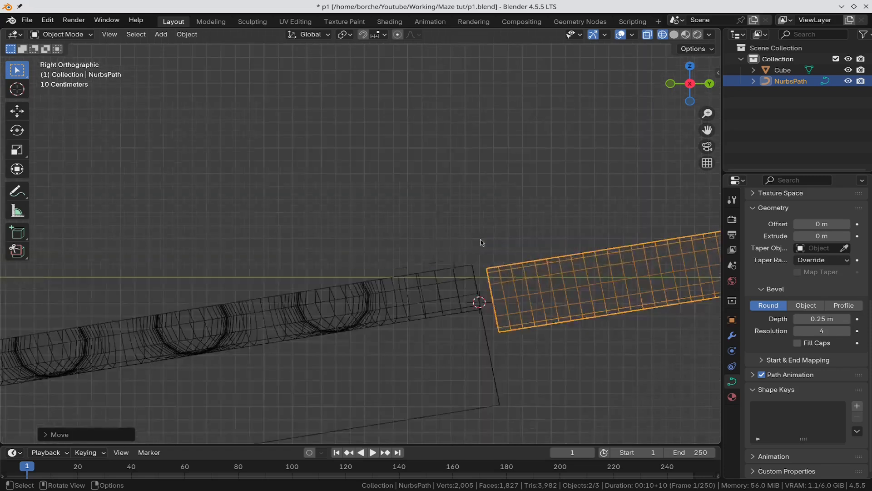
{"action": "scroll", "coordinate": [542, 287], "scroll_direction": "up", "scroll_amount": 1}
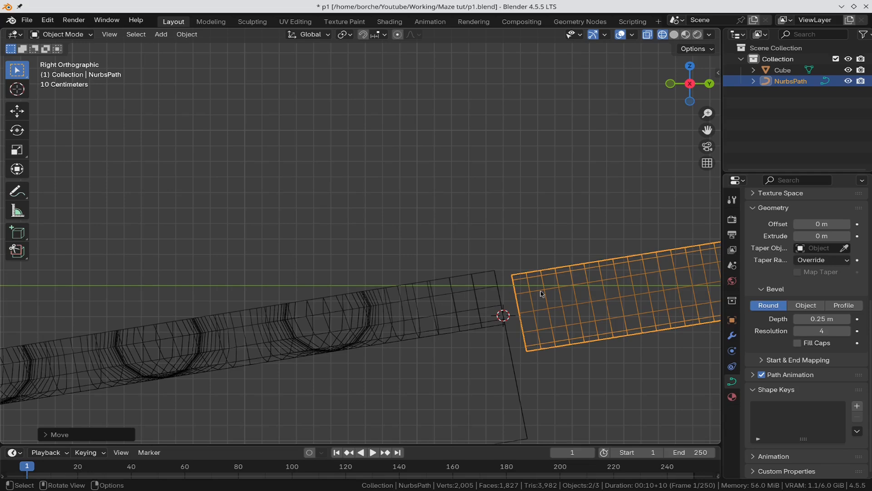
{"action": "key", "text": "g"}
{"action": "key", "text": "z"}
{"action": "key", "text": "z"}
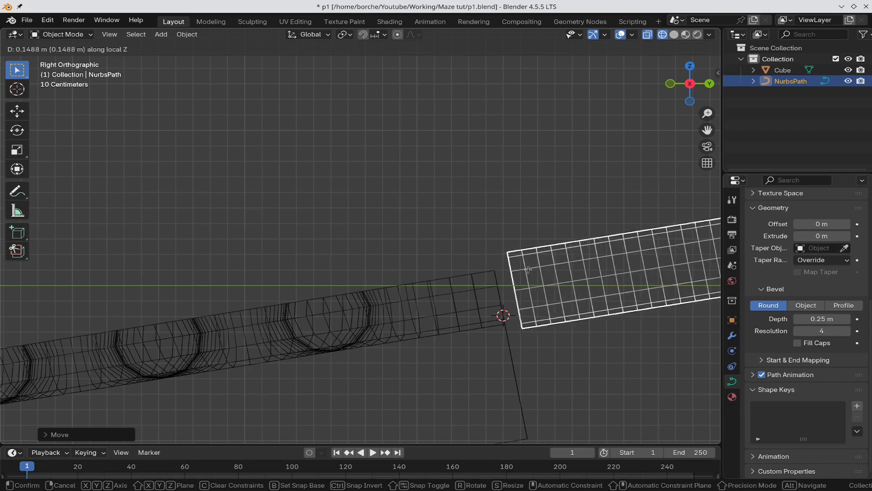
{"action": "left_click", "coordinate": [529, 269]}
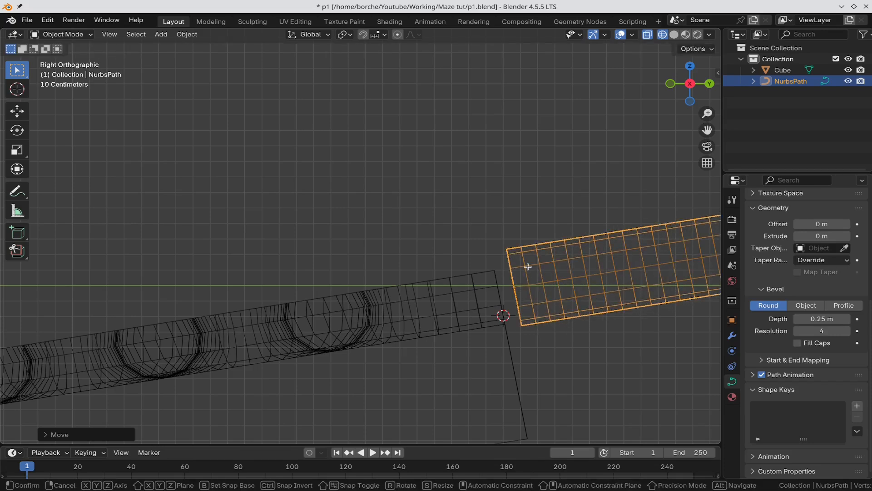
Step: Fine-tune the tube along local X and freely until it meets the slab edge, then edit its points in solid view
{"action": "key", "text": "g"}
{"action": "key", "text": "x"}
{"action": "key", "text": "x"}
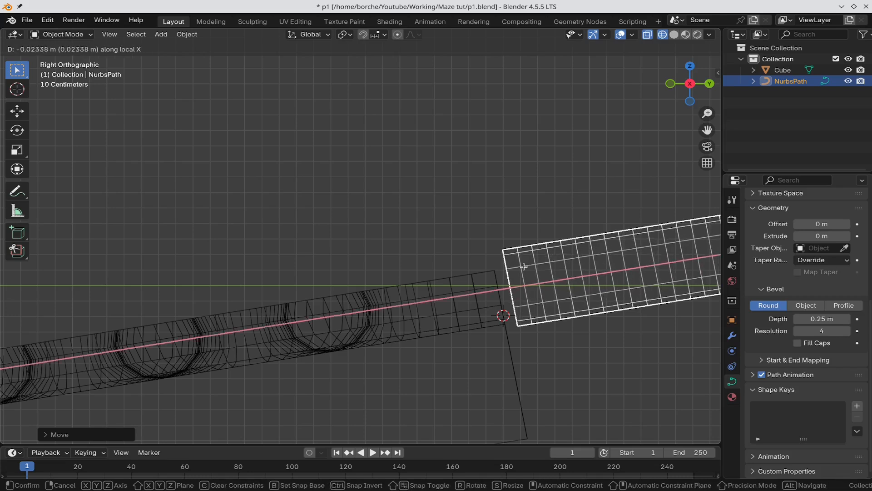
{"action": "left_click", "coordinate": [525, 269]}
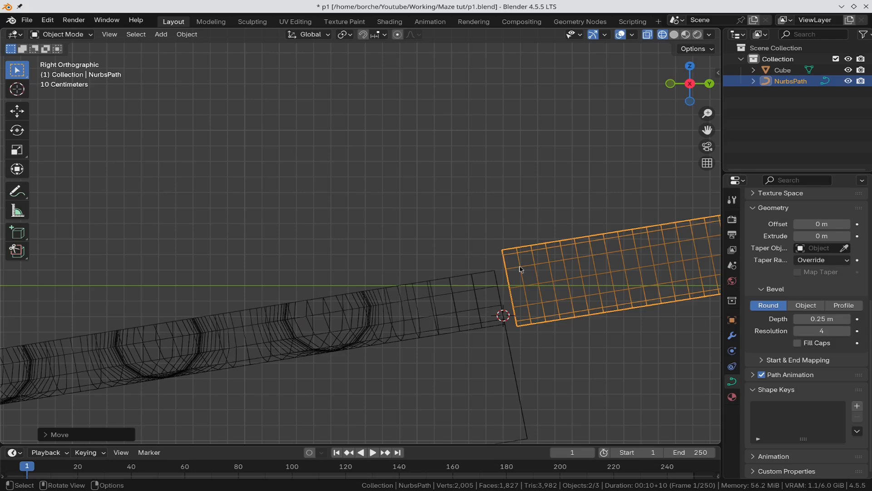
{"action": "key", "text": "g"}
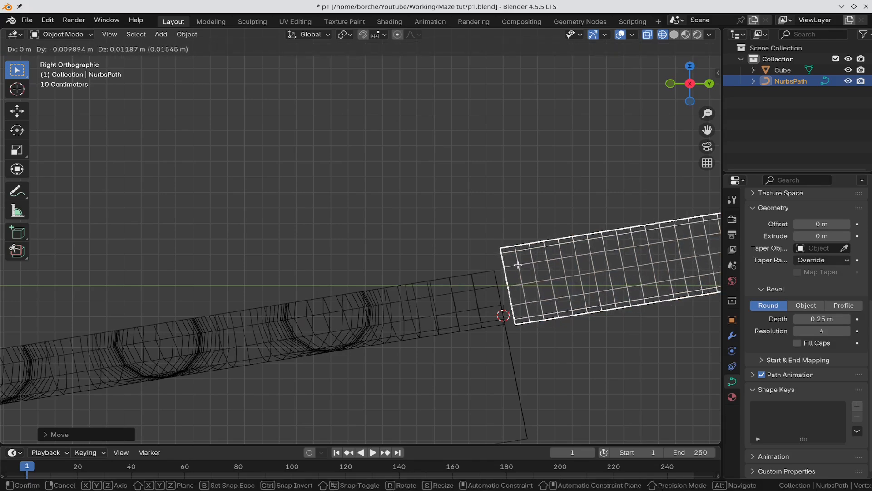
{"action": "left_click", "coordinate": [518, 266]}
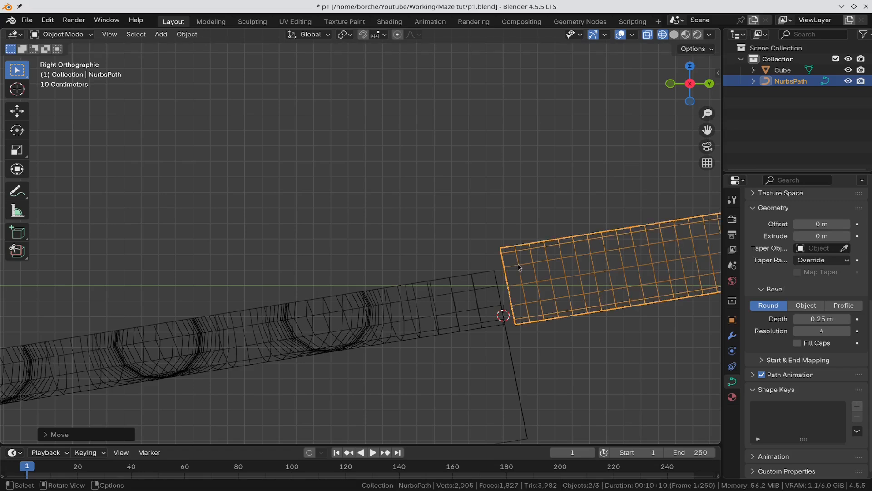
{"action": "scroll", "coordinate": [499, 268], "scroll_direction": "down", "scroll_amount": 6}
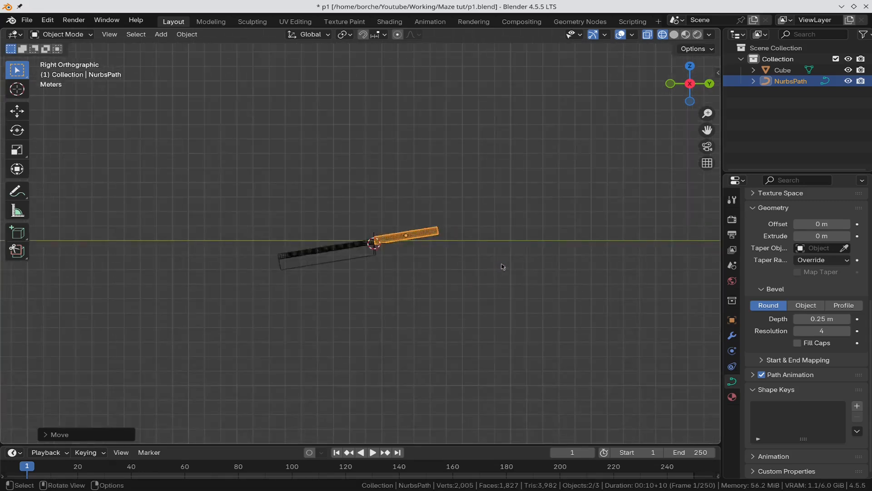
{"action": "scroll", "coordinate": [526, 218], "scroll_direction": "up", "scroll_amount": 3}
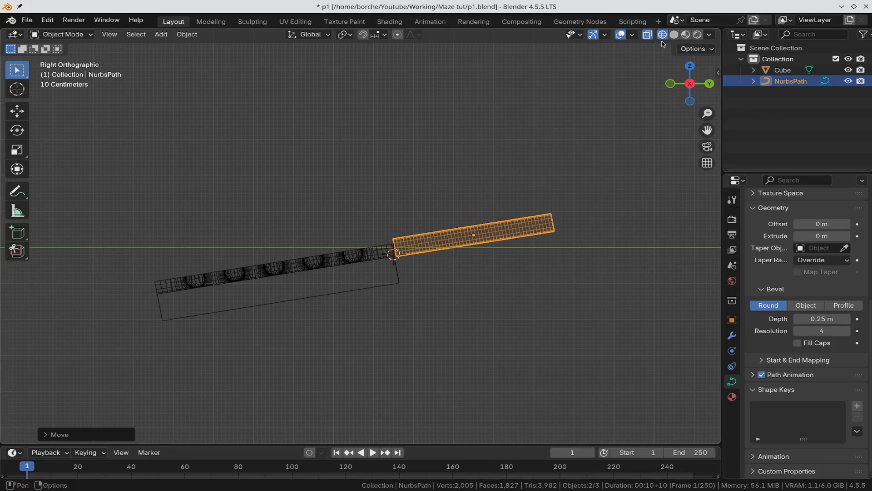
{"action": "left_click", "coordinate": [675, 34]}
{"action": "key", "text": "Tab"}
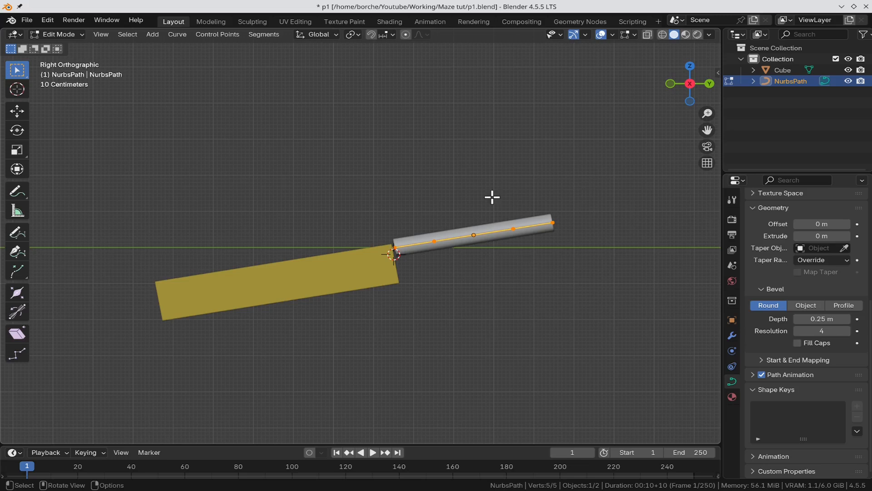
Step: Select the path's far end point and raise it along Z, then pull it back along Y into a vertical chute end
{"action": "left_click", "coordinate": [587, 195]}
{"action": "left_click_drag", "start_coordinate": [590, 205], "coordinate": [545, 268]}
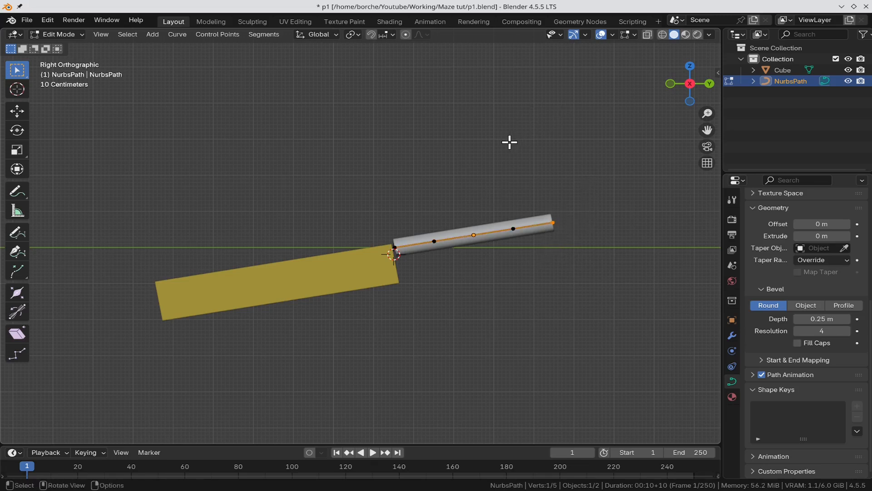
{"action": "key", "text": "g"}
{"action": "key", "text": "z"}
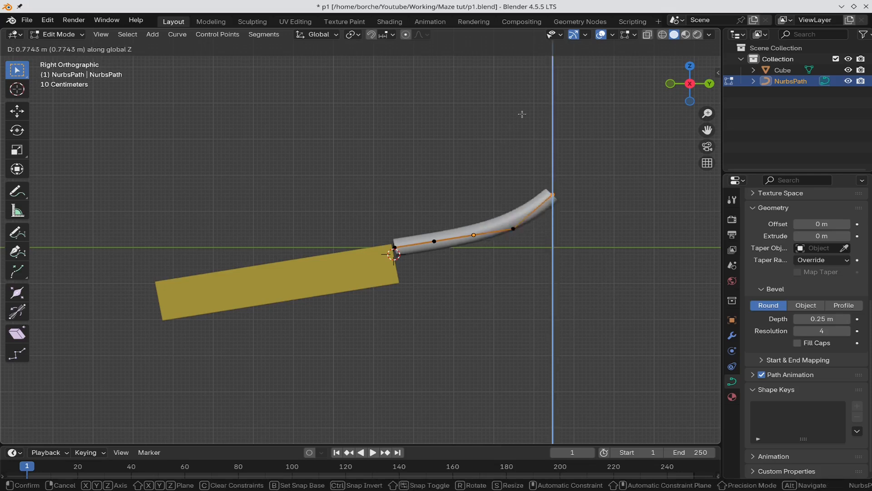
{"action": "left_click", "coordinate": [522, 59]}
{"action": "key", "text": "g"}
{"action": "key", "text": "y"}
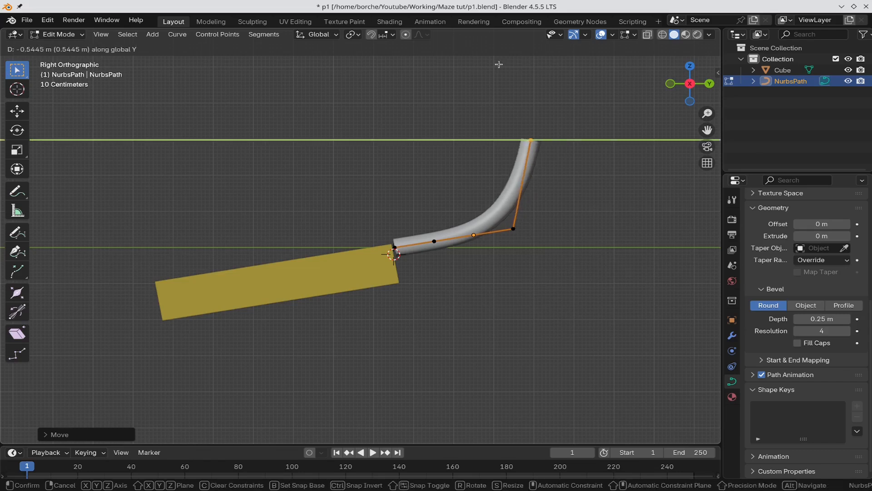
{"action": "left_click", "coordinate": [482, 67]}
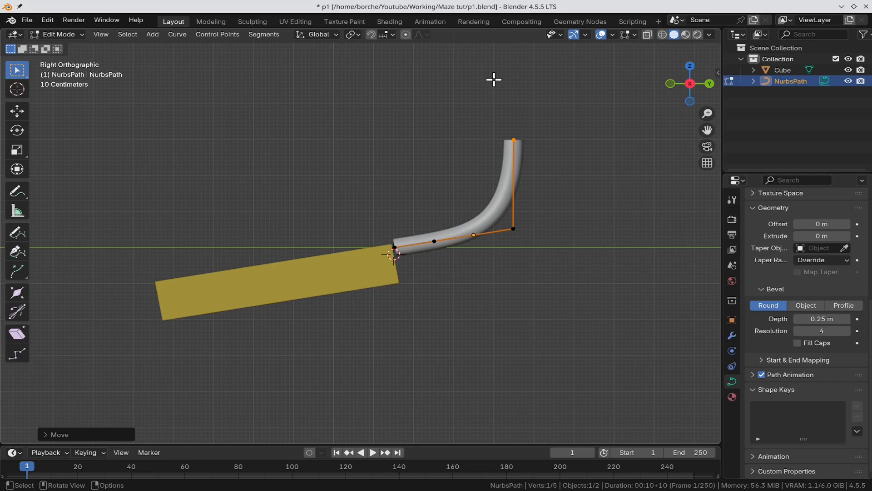
{"action": "key", "text": "Tab"}
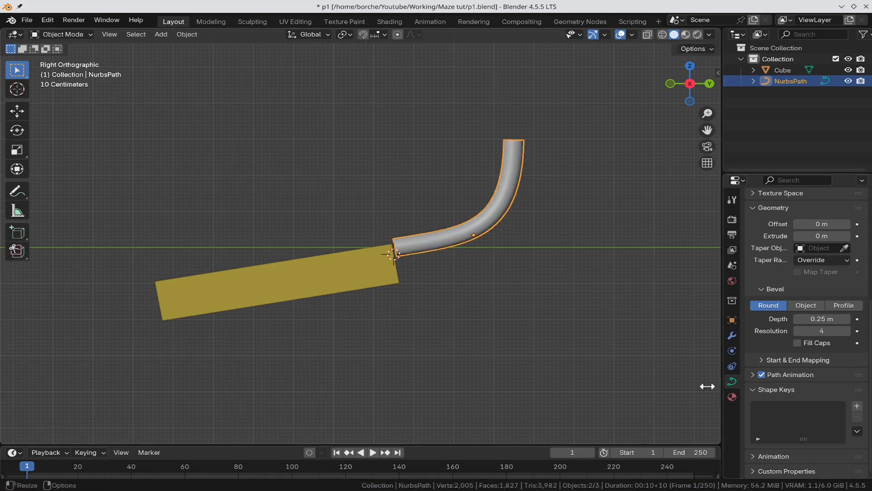
Step: Give the tube a new material with a blue viewport display colour
{"action": "left_click", "coordinate": [732, 397]}
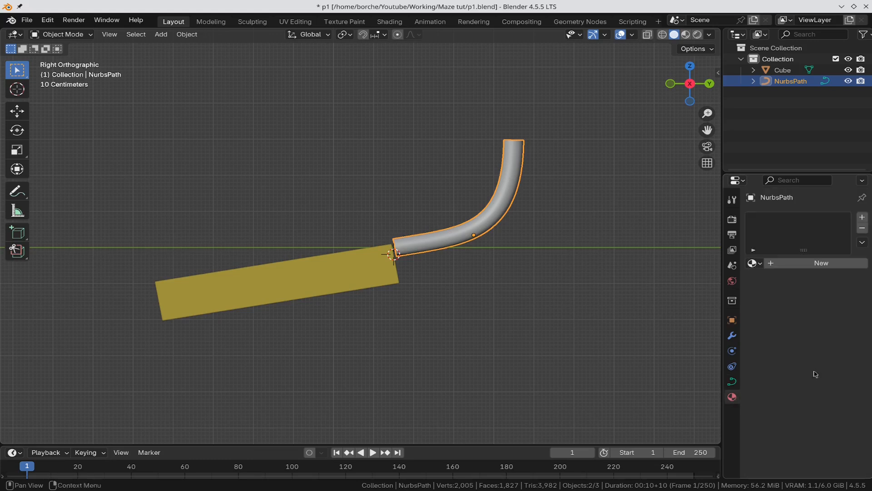
{"action": "left_click", "coordinate": [822, 268]}
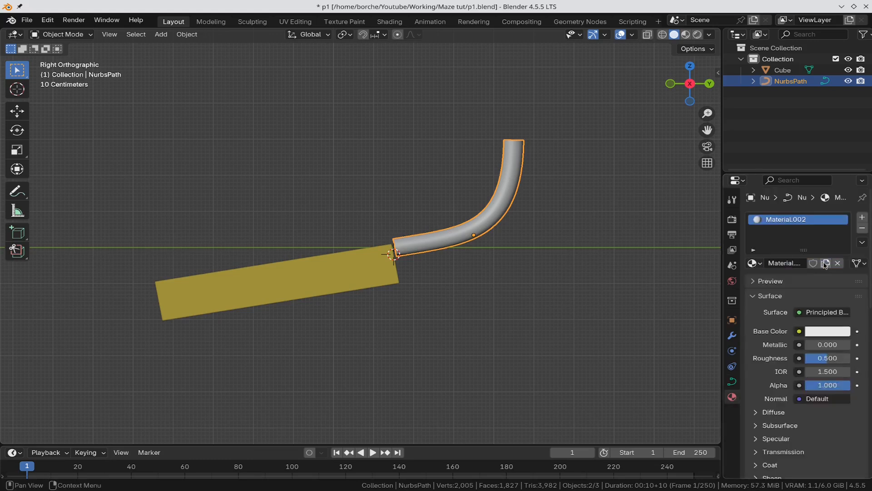
{"action": "scroll", "coordinate": [837, 381], "scroll_direction": "down", "scroll_amount": 15}
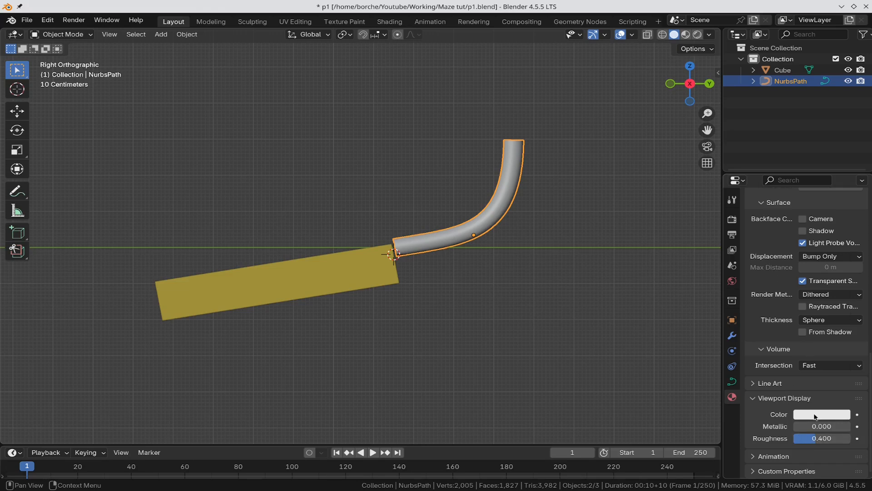
{"action": "left_click", "coordinate": [816, 414]}
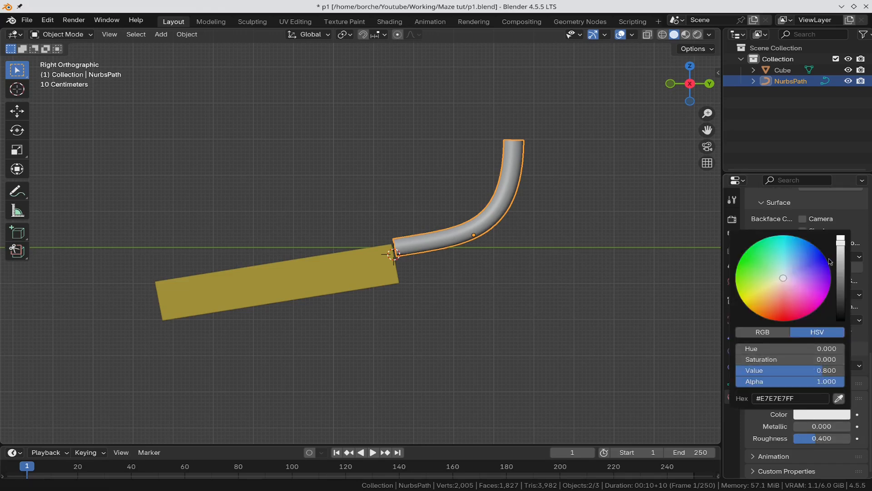
{"action": "left_click", "coordinate": [827, 263]}
Step: Deselect everything and bring up the Add menu's Mesh primitives list
{"action": "left_click", "coordinate": [650, 305]}
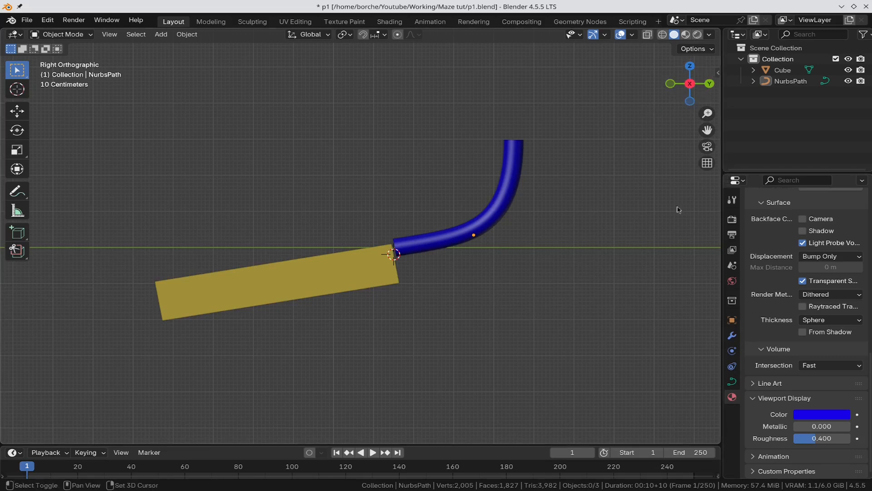
{"action": "key", "text": "shift+a"}
{"action": "mouse_move", "coordinate": [622, 182]}
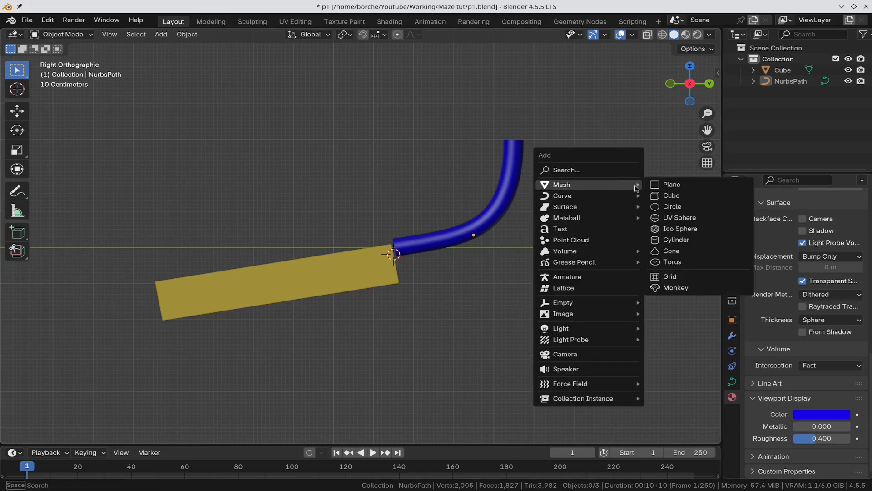
Step: Add a UV sphere, raise it along Z and slide it along Y above the chute's raised end
{"action": "left_click", "coordinate": [703, 219]}
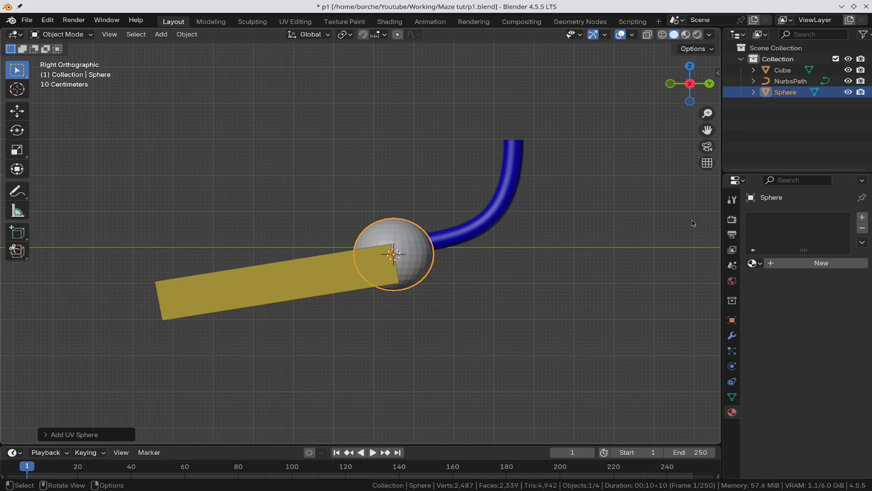
{"action": "key", "text": "g"}
{"action": "key", "text": "z"}
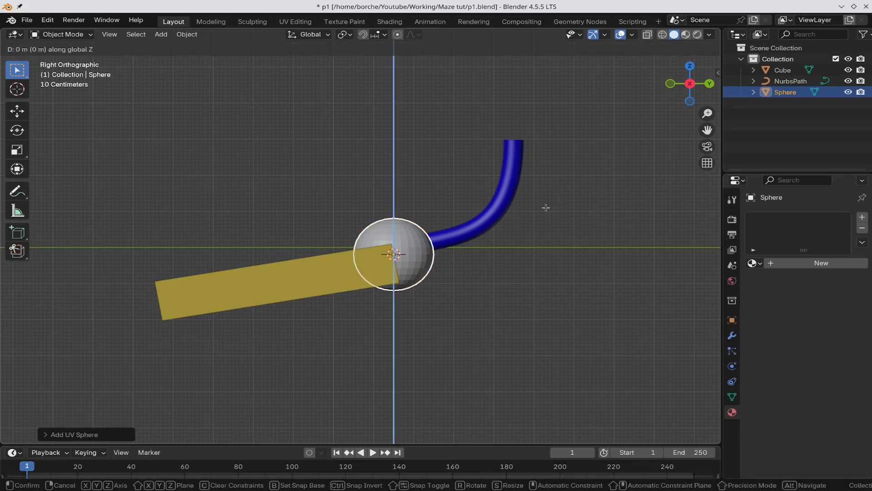
{"action": "left_click", "coordinate": [542, 30]}
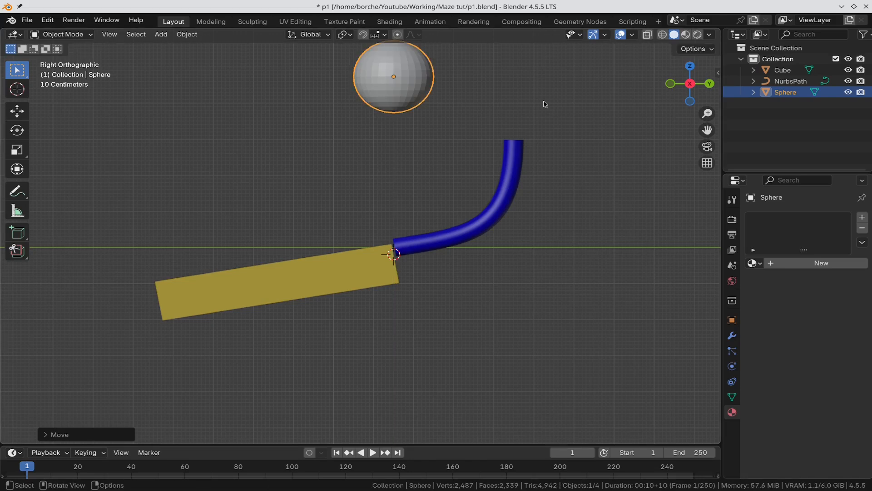
{"action": "key", "text": "g"}
{"action": "key", "text": "x"}
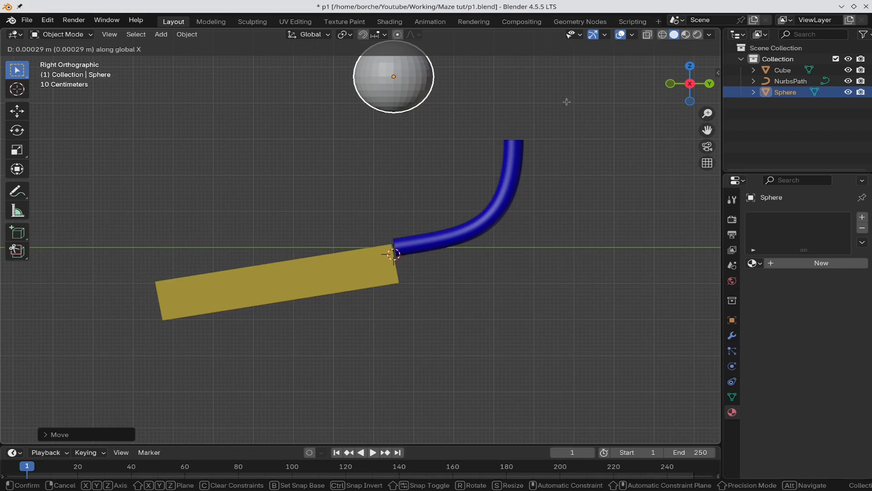
{"action": "key", "text": "y"}
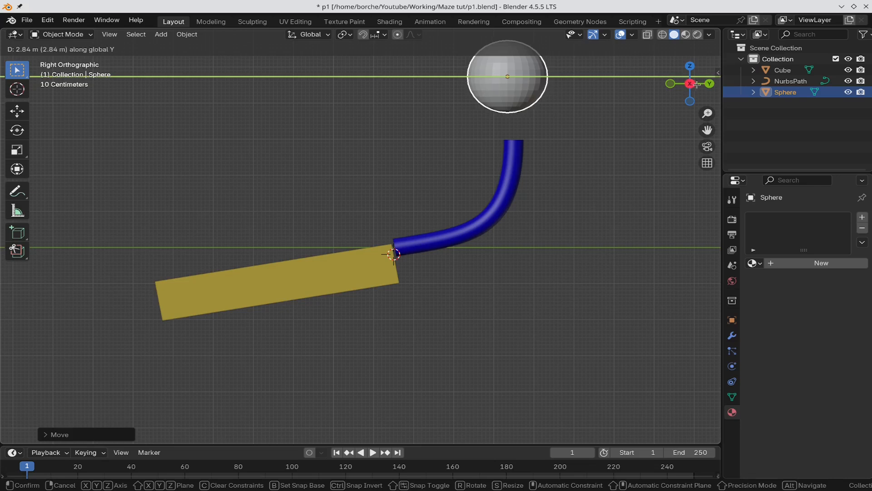
{"action": "left_click", "coordinate": [545, 105]}
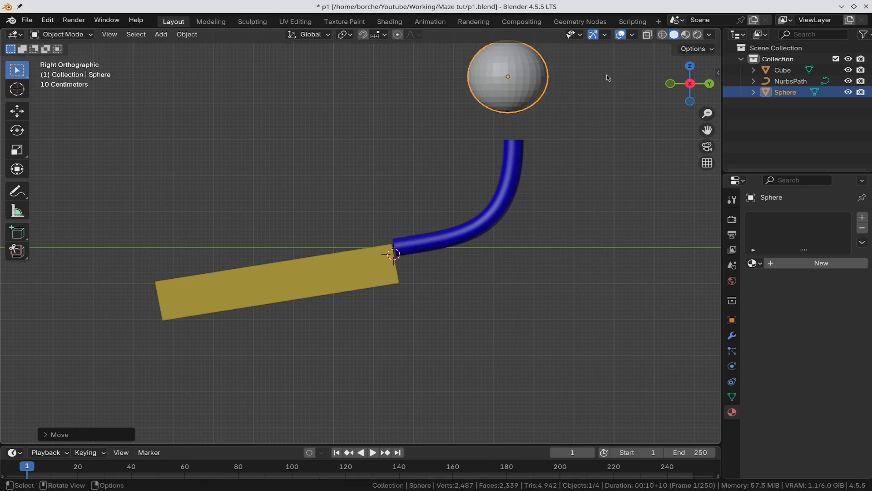
{"action": "key", "text": "KP_7"}
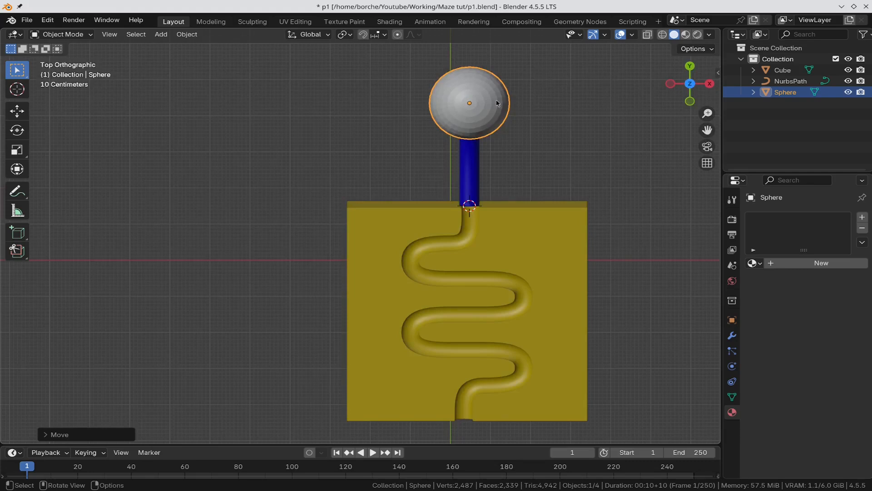
Step: Scale the sphere's mesh down to 0.15 in Edit Mode
{"action": "key", "text": "Tab"}
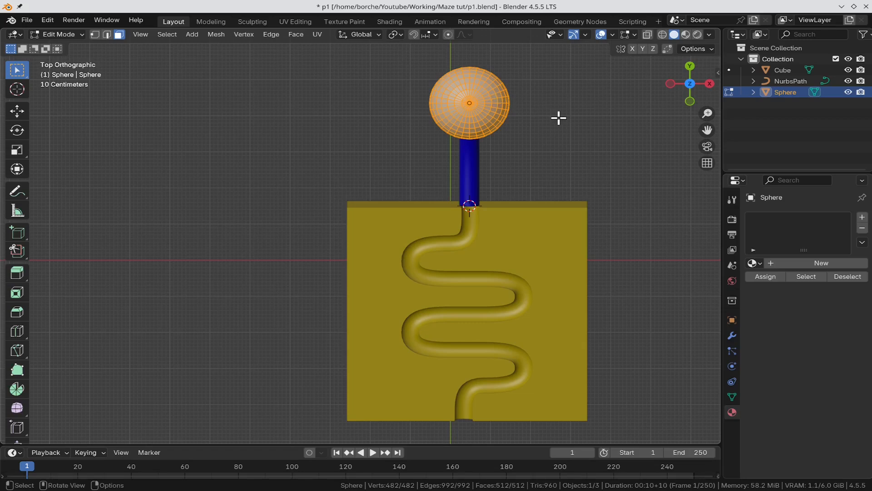
{"action": "key", "text": "s"}
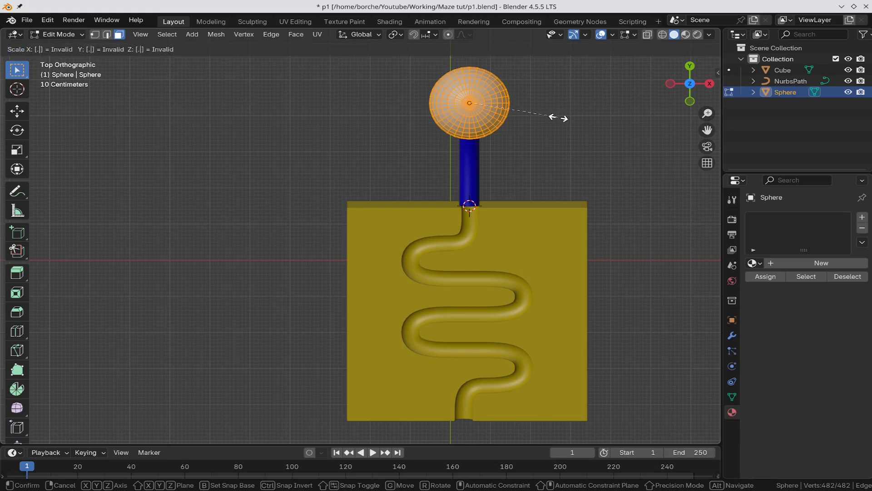
{"action": "type", "text": ".15"}
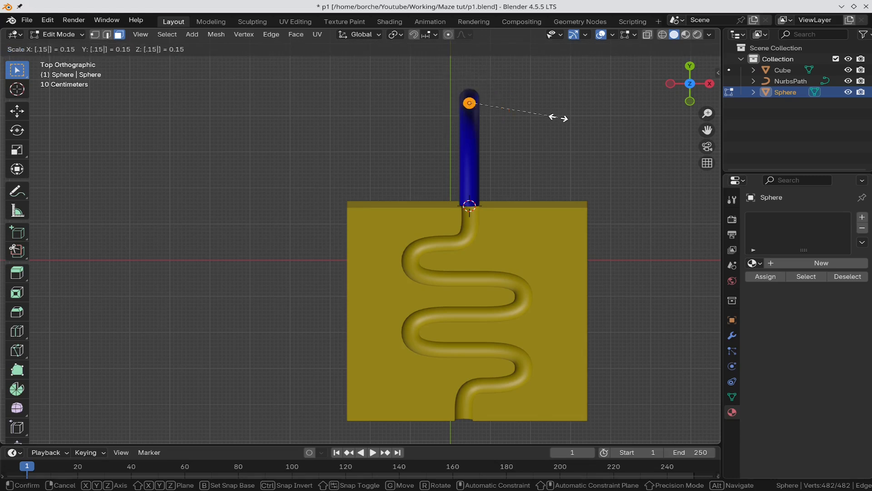
{"action": "key", "text": "Return"}
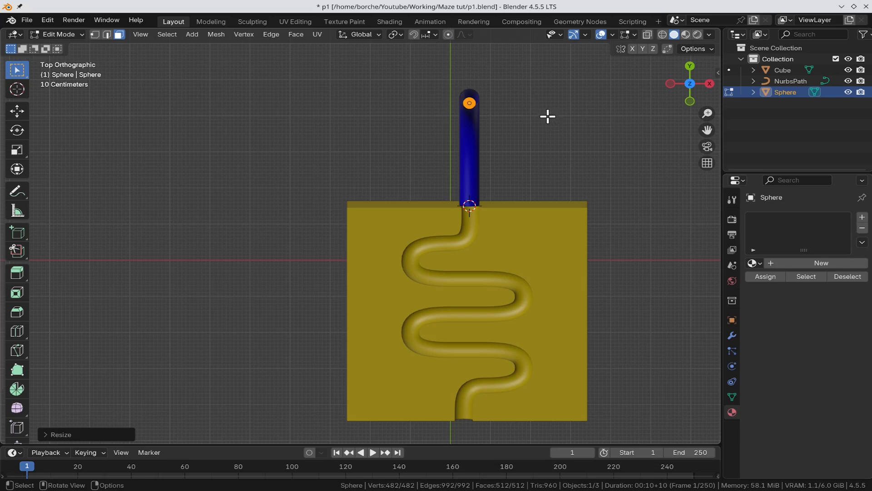
{"action": "key", "text": "Tab"}
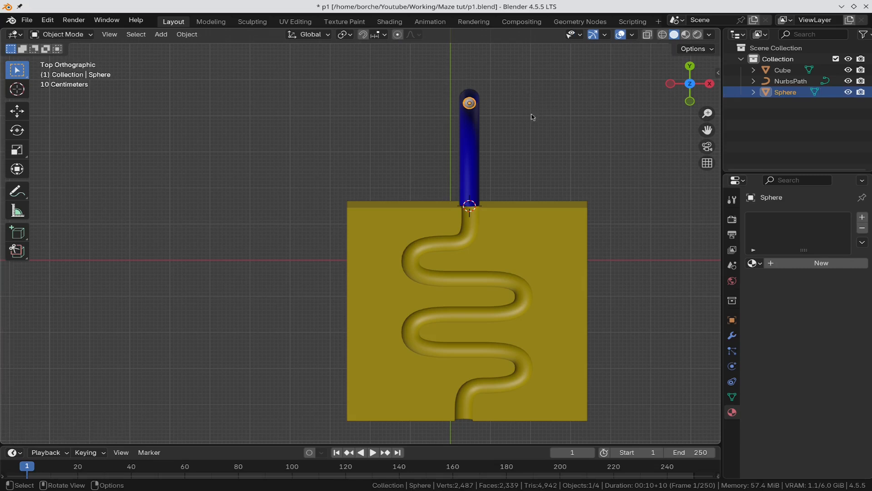
Step: Move the ball along Y about 0.19 m so it sits in the chute's top opening
{"action": "scroll", "coordinate": [535, 119], "scroll_direction": "up", "scroll_amount": 6}
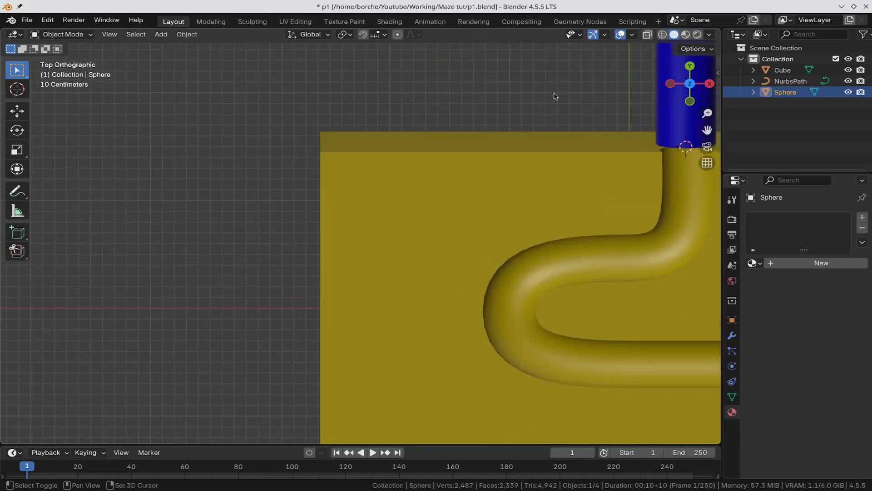
{"action": "middle_click_drag", "start_coordinate": [555, 89], "coordinate": [431, 169], "text": "shift"}
{"action": "key", "text": "KP_Decimal"}
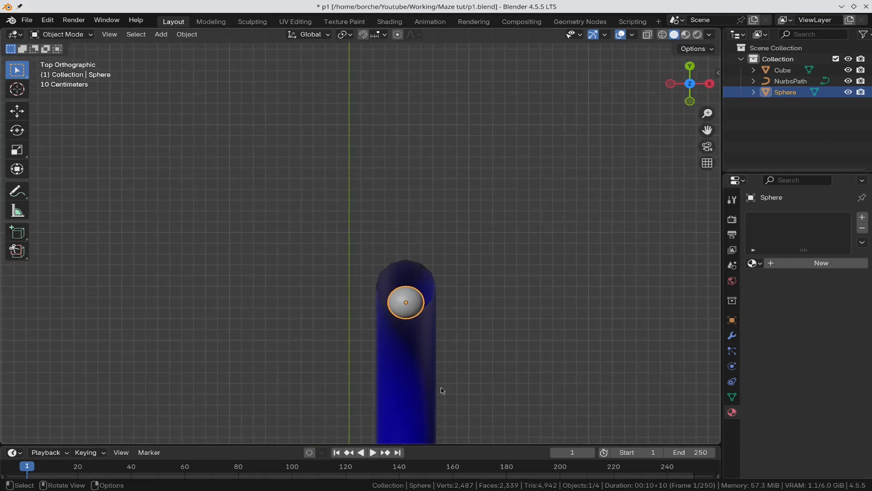
{"action": "key", "text": "g"}
{"action": "key", "text": "y"}
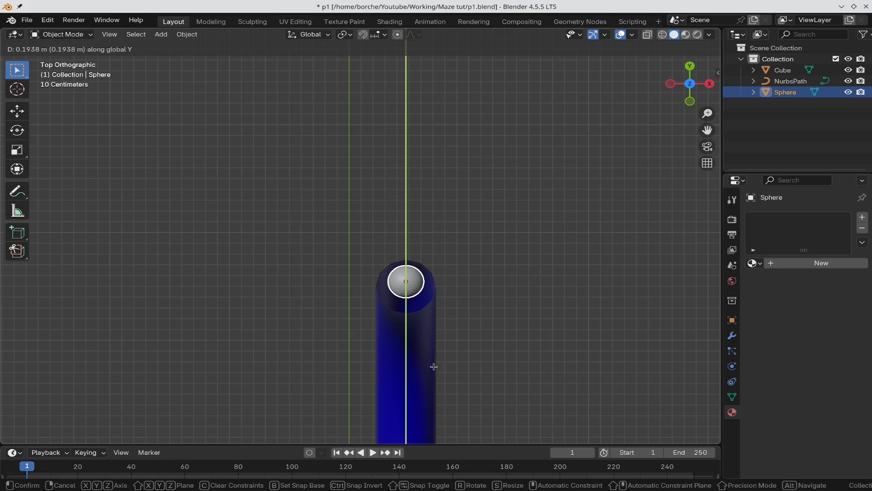
{"action": "left_click", "coordinate": [431, 369]}
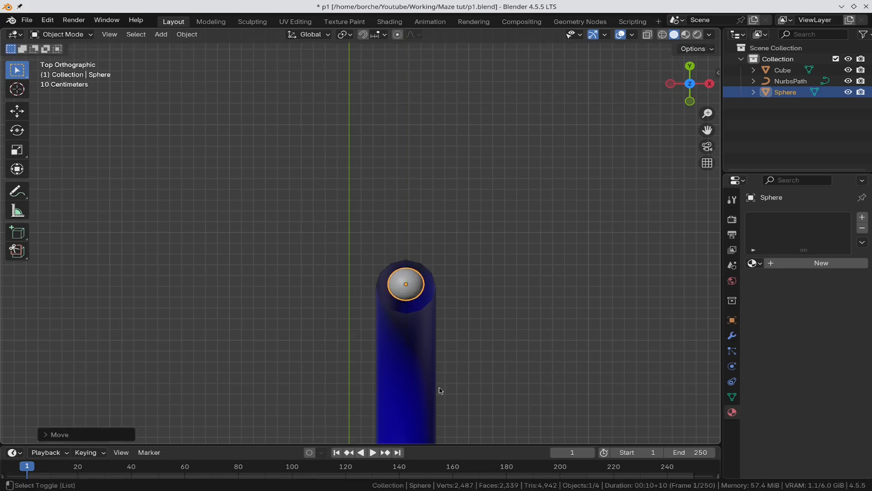
{"action": "scroll", "coordinate": [559, 271], "scroll_direction": "down", "scroll_amount": 1}
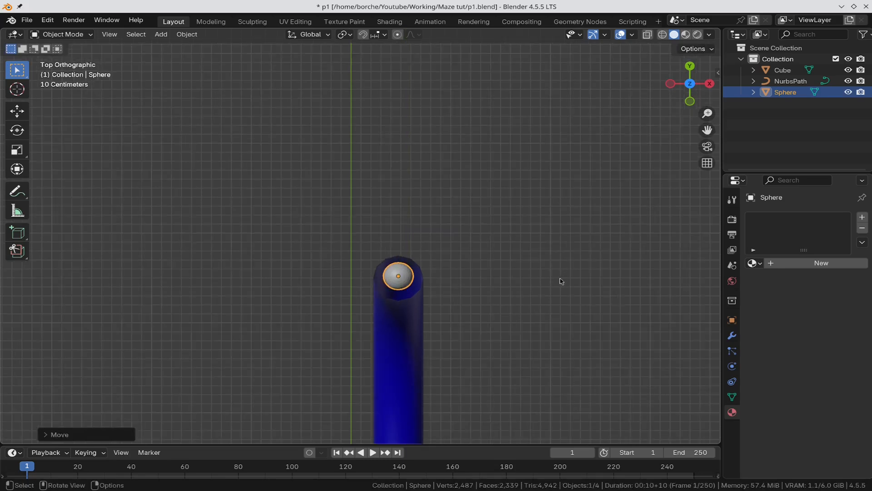
{"action": "scroll", "coordinate": [561, 281], "scroll_direction": "down", "scroll_amount": 5}
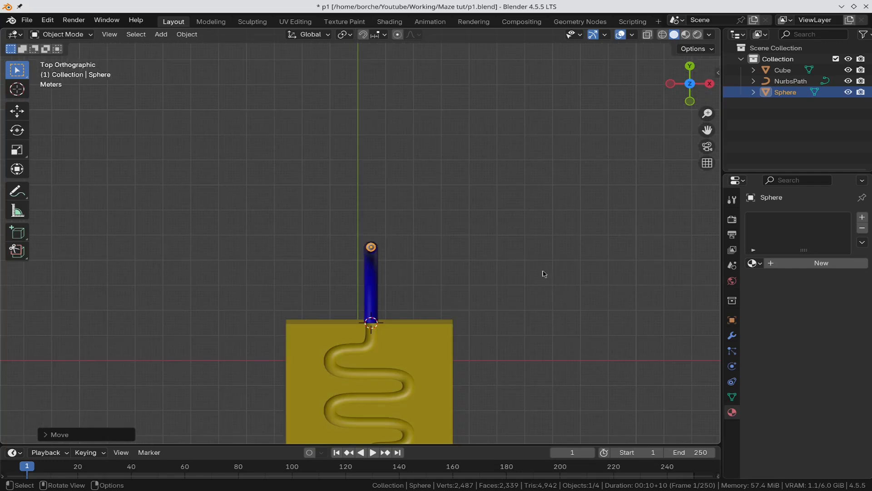
{"action": "middle_click_drag", "start_coordinate": [541, 267], "coordinate": [541, 161], "text": "shift"}
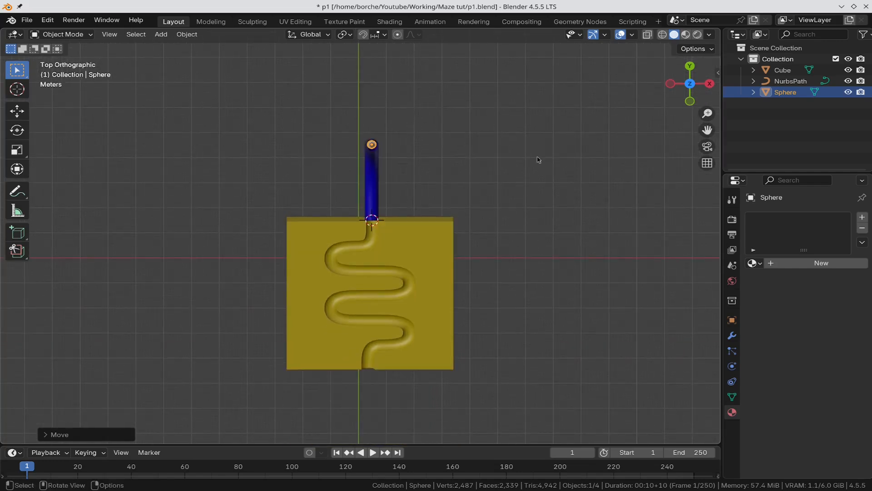
{"action": "scroll", "coordinate": [537, 159], "scroll_direction": "up", "scroll_amount": 3}
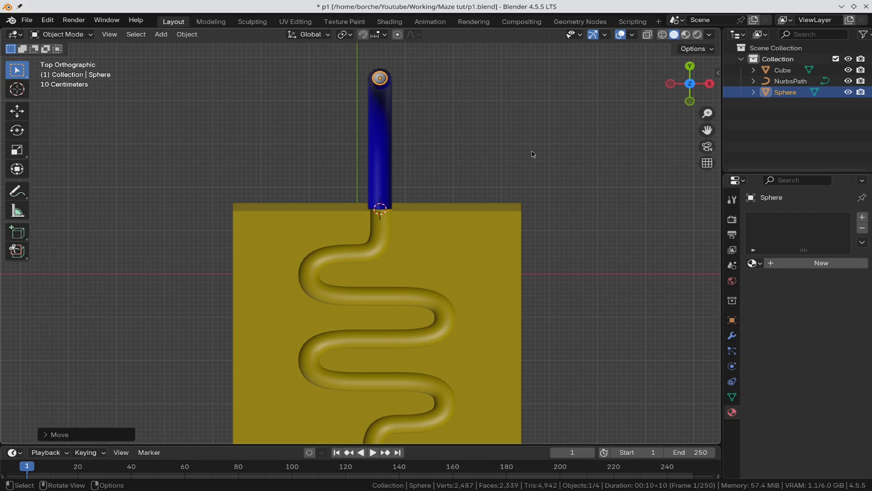
Step: Give the ball a new material with a cyan viewport colour and switch to wireframe shading
{"action": "key", "text": "KP_3"}
{"action": "left_click", "coordinate": [834, 263]}
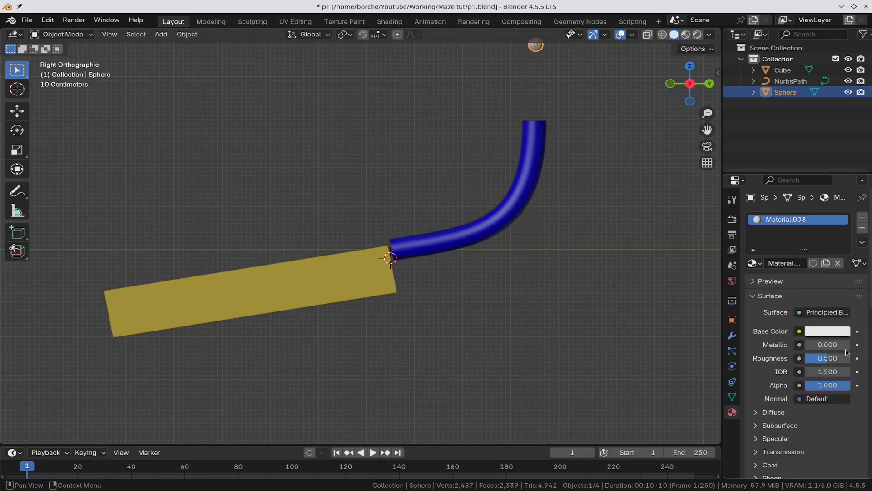
{"action": "scroll", "coordinate": [860, 425], "scroll_direction": "down", "scroll_amount": 10}
{"action": "scroll", "coordinate": [860, 425], "scroll_direction": "down", "scroll_amount": 3}
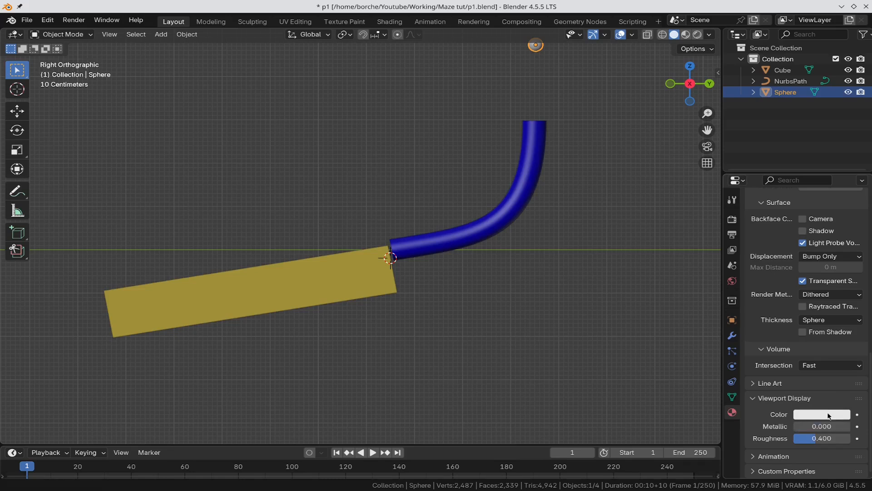
{"action": "left_click", "coordinate": [824, 418]}
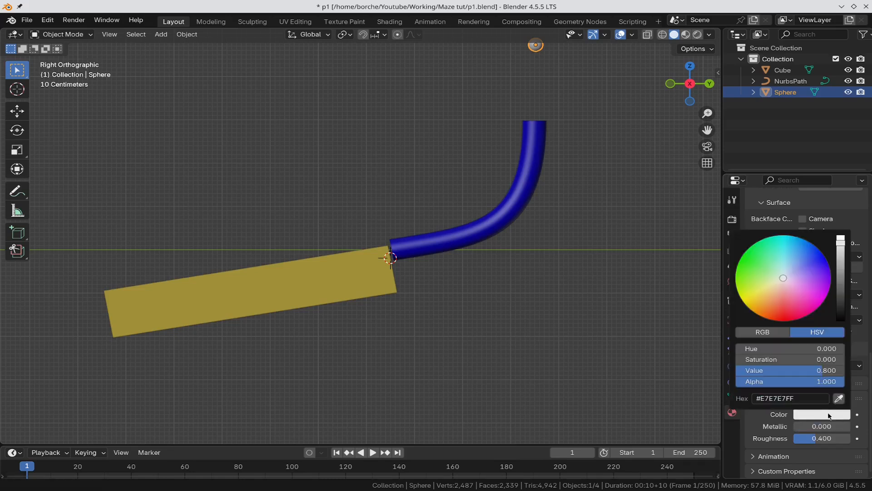
{"action": "left_click", "coordinate": [779, 243]}
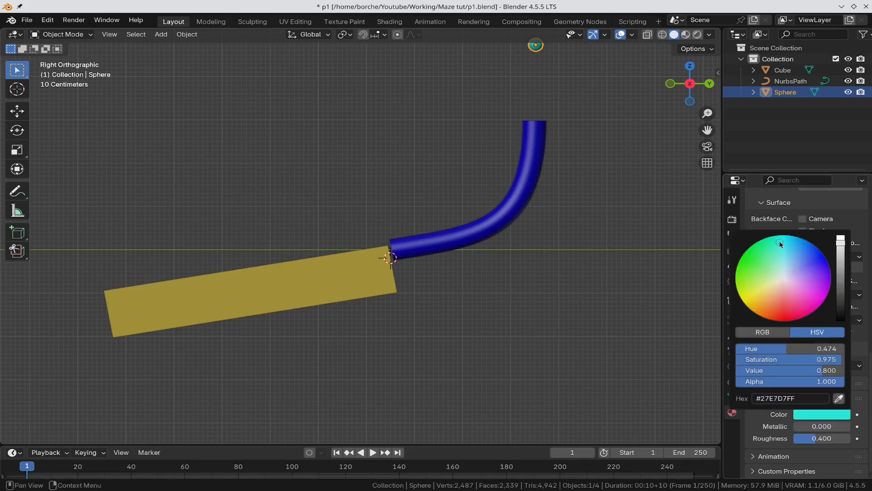
{"action": "left_click", "coordinate": [630, 164]}
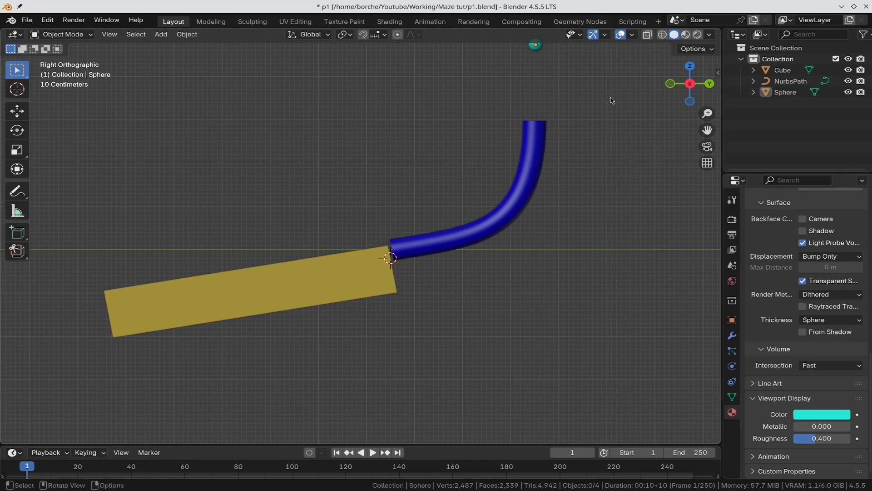
{"action": "left_click", "coordinate": [662, 35]}
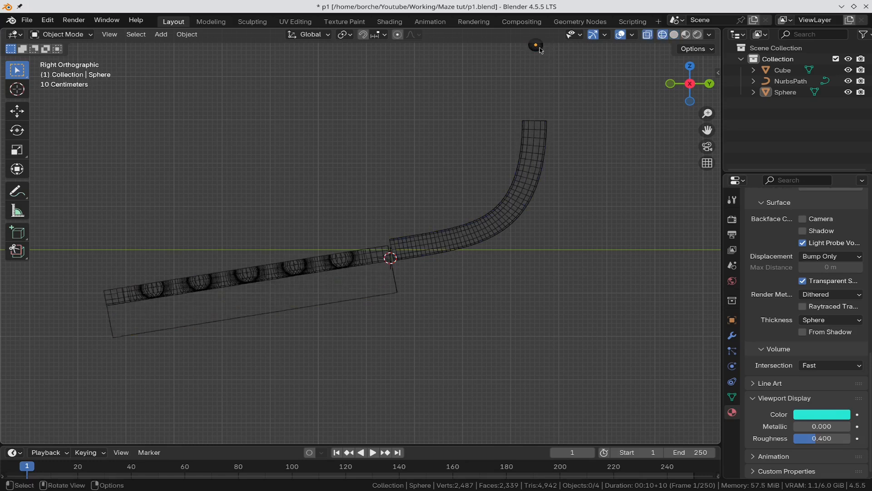
Step: Duplicate the ball four times, placing Sphere.001–Sphere.004 in a descending row leftward above the slab
{"action": "left_click", "coordinate": [537, 46]}
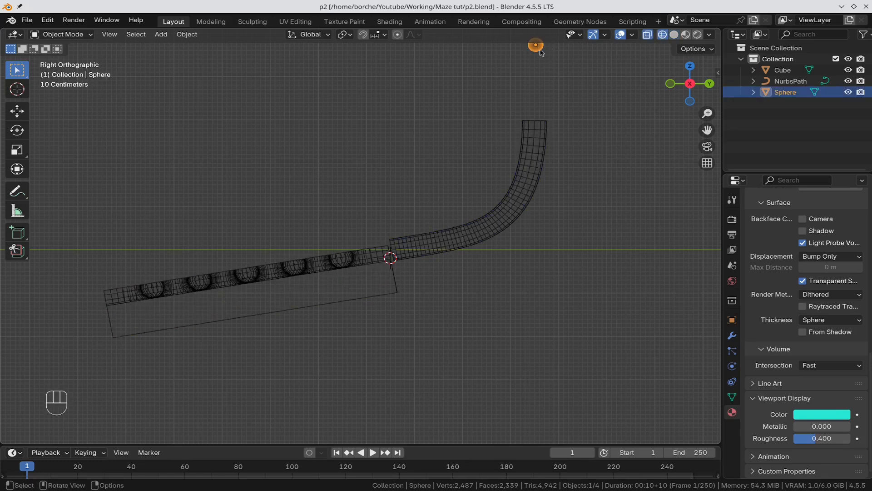
{"action": "key", "text": "shift"}
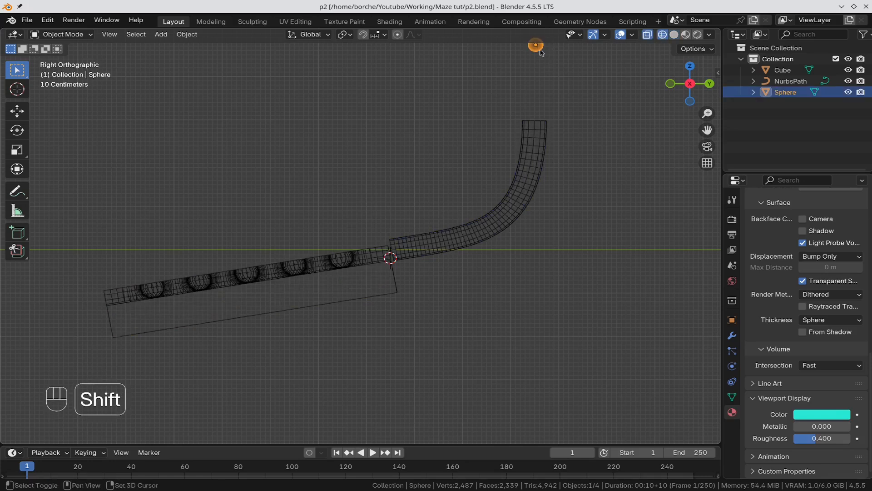
{"action": "key", "text": "shift+d"}
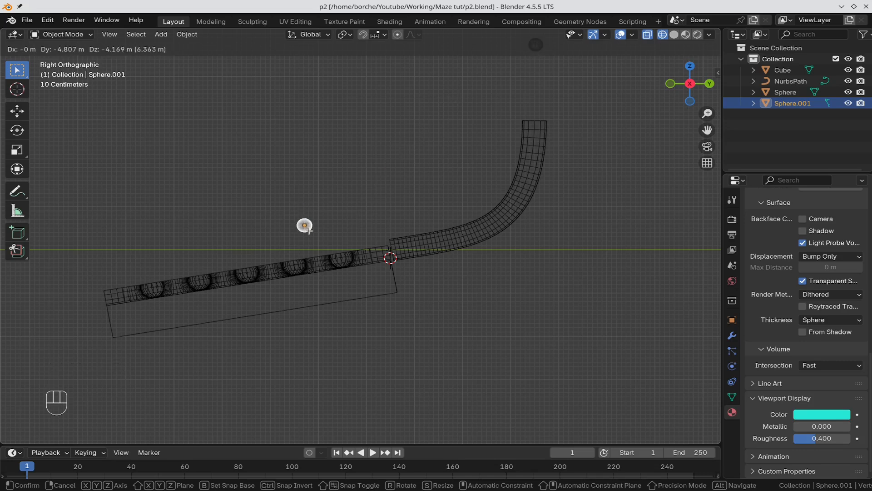
{"action": "left_click", "coordinate": [319, 236]}
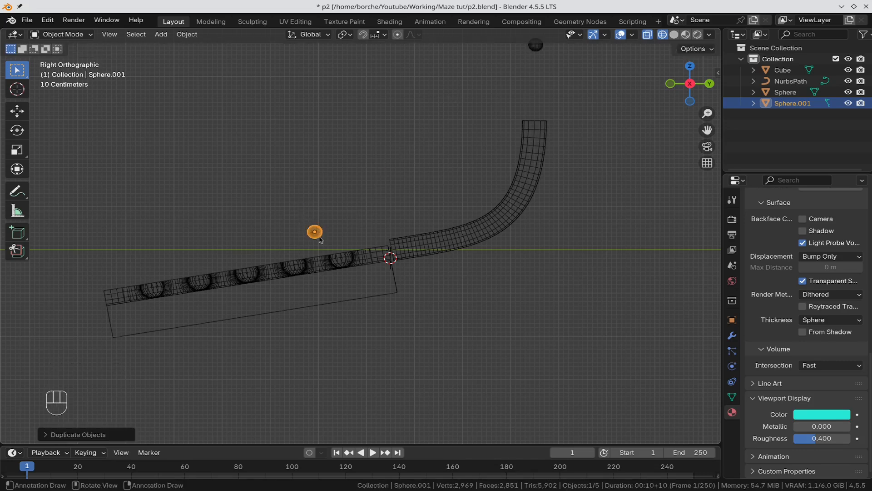
{"action": "key", "text": "shift+d"}
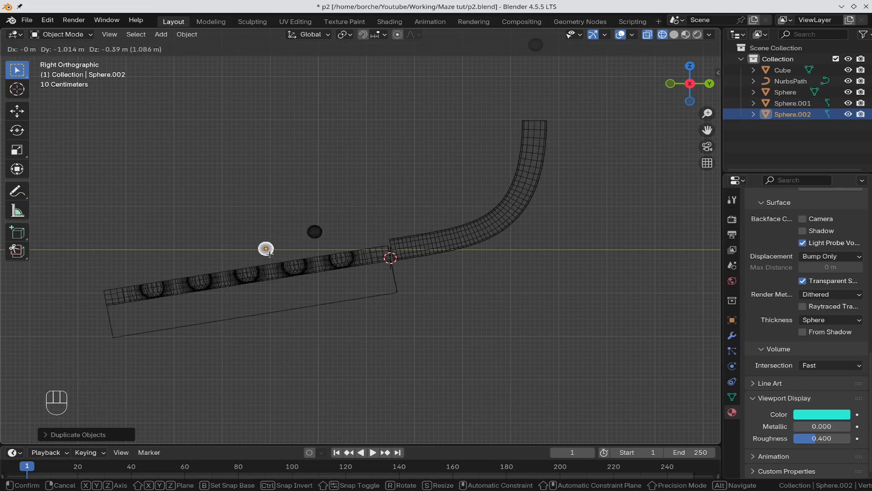
{"action": "left_click", "coordinate": [274, 256]}
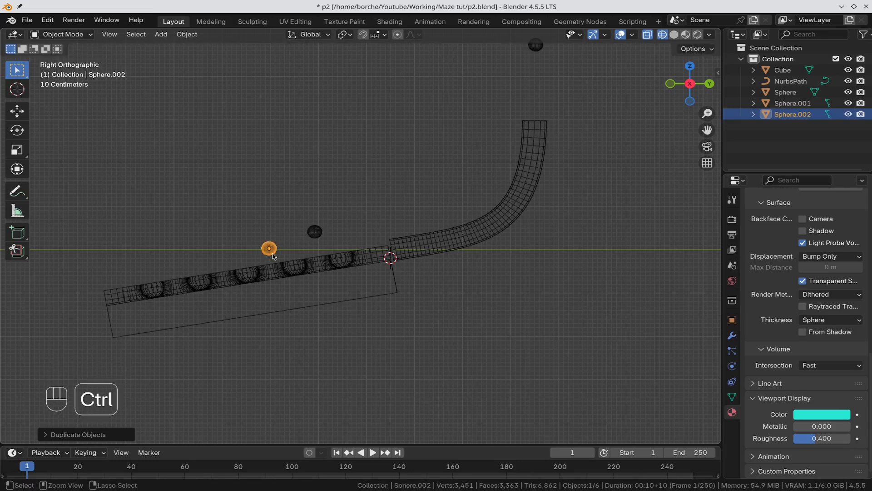
{"action": "key", "text": "shift+d"}
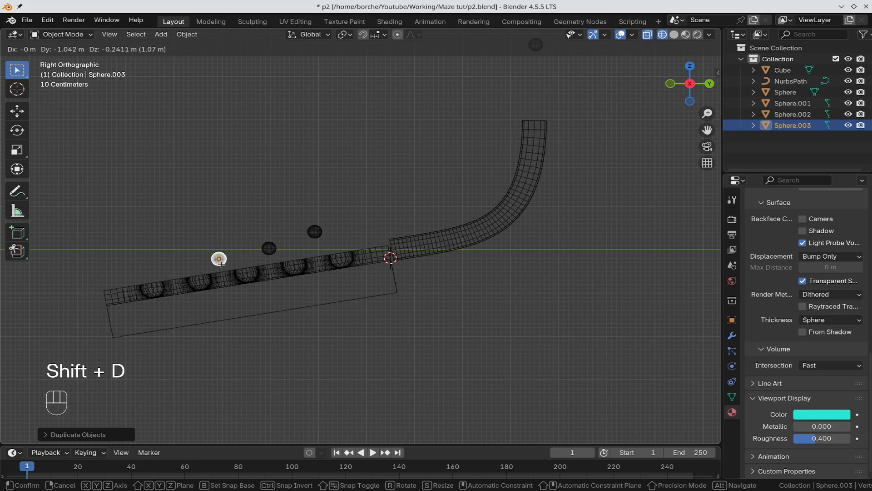
{"action": "left_click", "coordinate": [223, 266]}
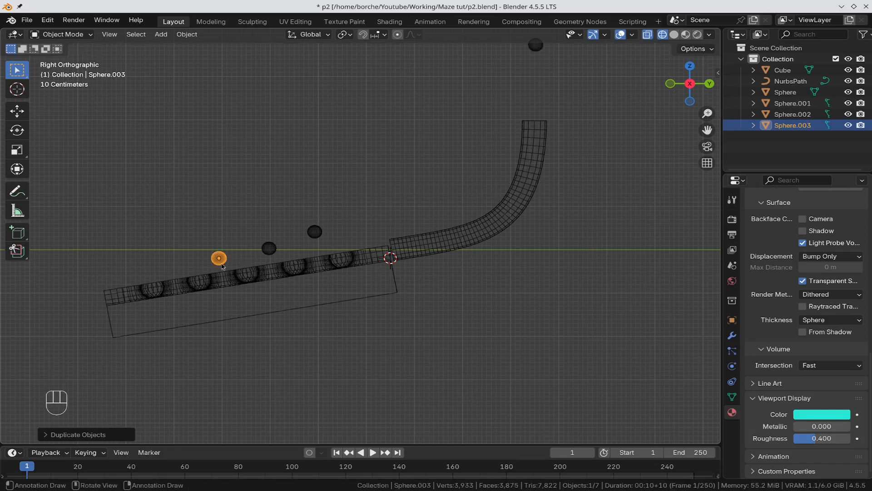
{"action": "key", "text": "shift+d"}
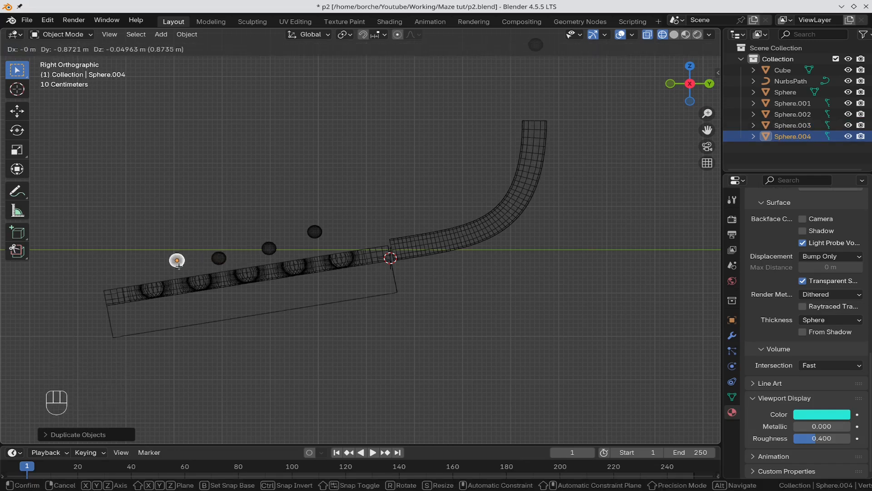
{"action": "left_click", "coordinate": [175, 270]}
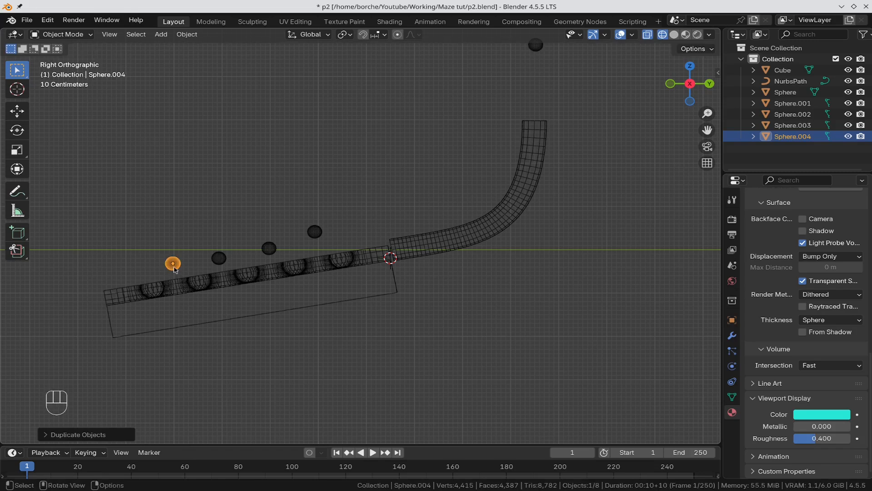
{"action": "key", "text": "KP_7"}
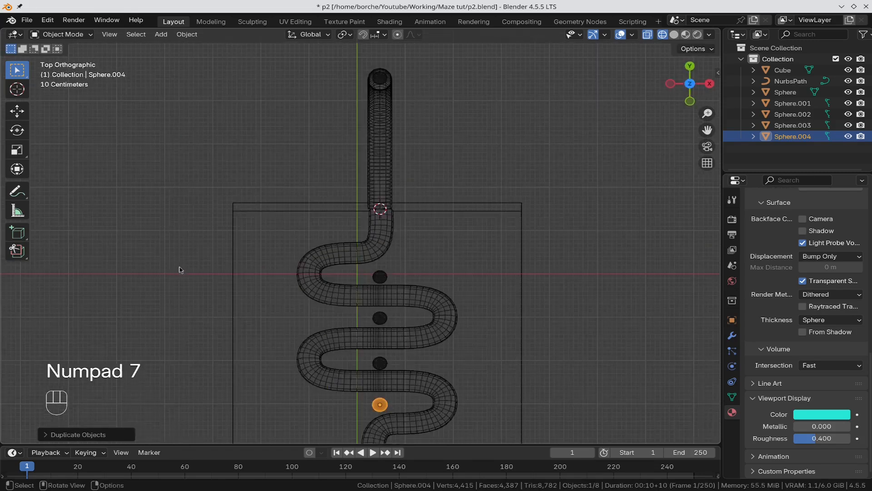
Step: Move Sphere.001 to the groove's upper-left bend and Sphere.002 to its right-hand bend
{"action": "left_click", "coordinate": [381, 276]}
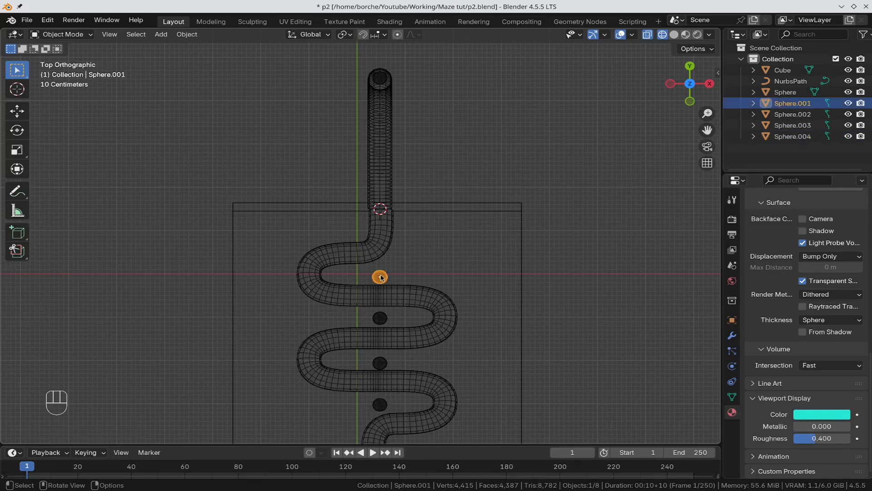
{"action": "key", "text": "g"}
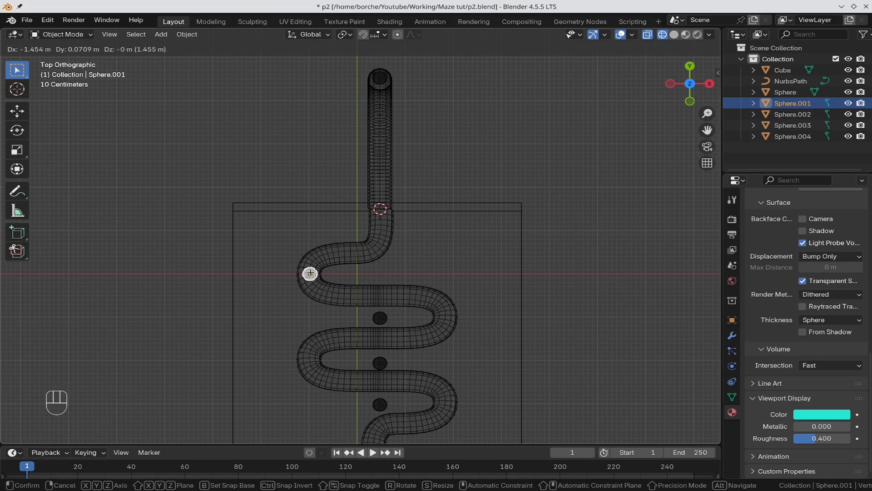
{"action": "left_click", "coordinate": [311, 274]}
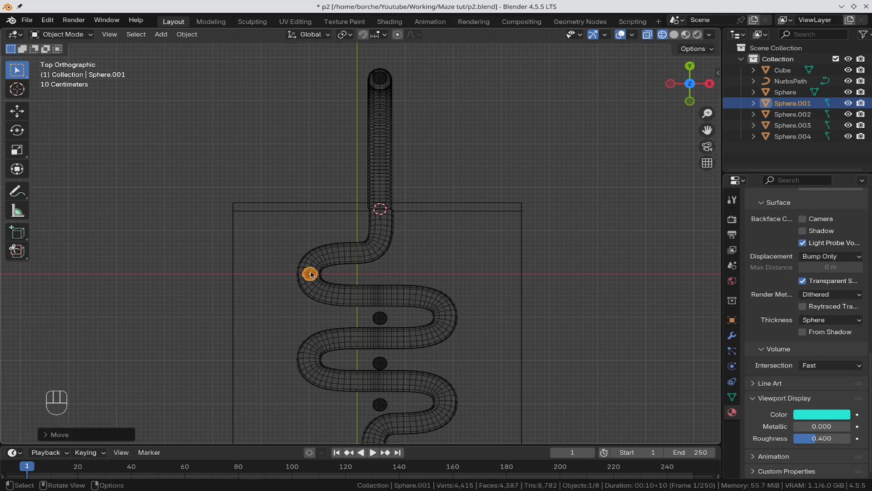
{"action": "left_click", "coordinate": [380, 319]}
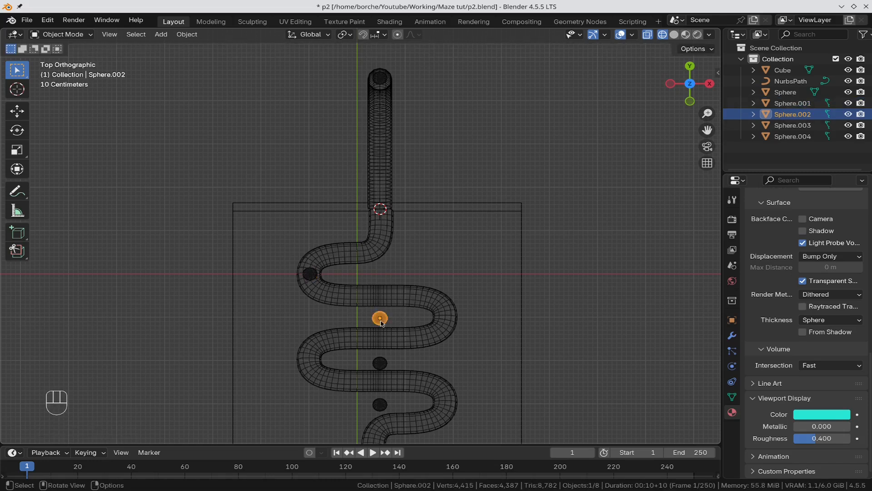
{"action": "key", "text": "g"}
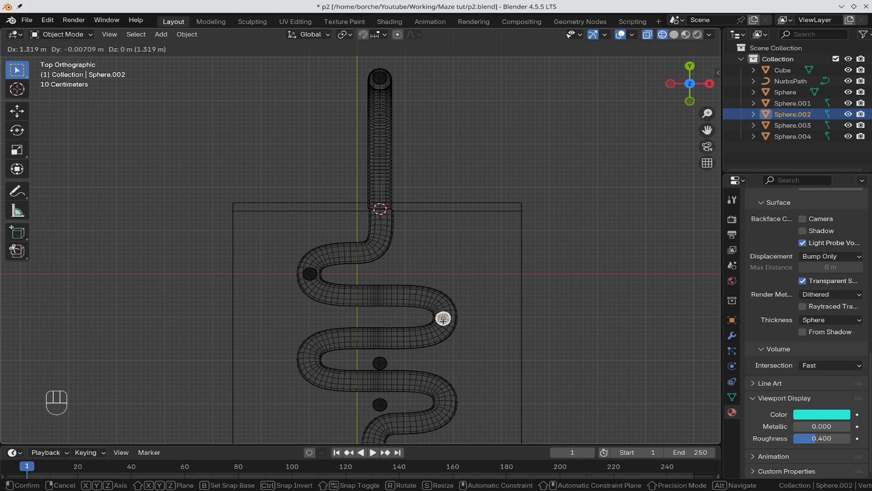
{"action": "left_click", "coordinate": [445, 319]}
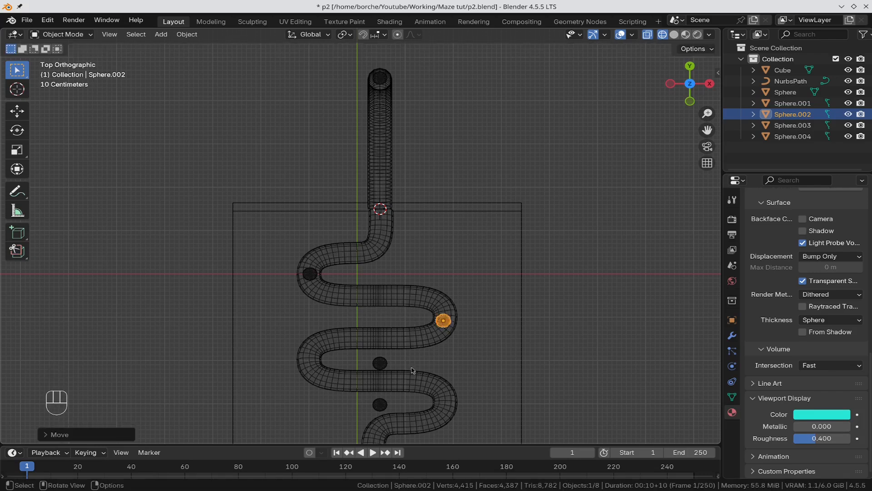
Step: Move Sphere.003 to the lower-left bend and Sphere.004 to the lower-right bend
{"action": "left_click", "coordinate": [382, 367]}
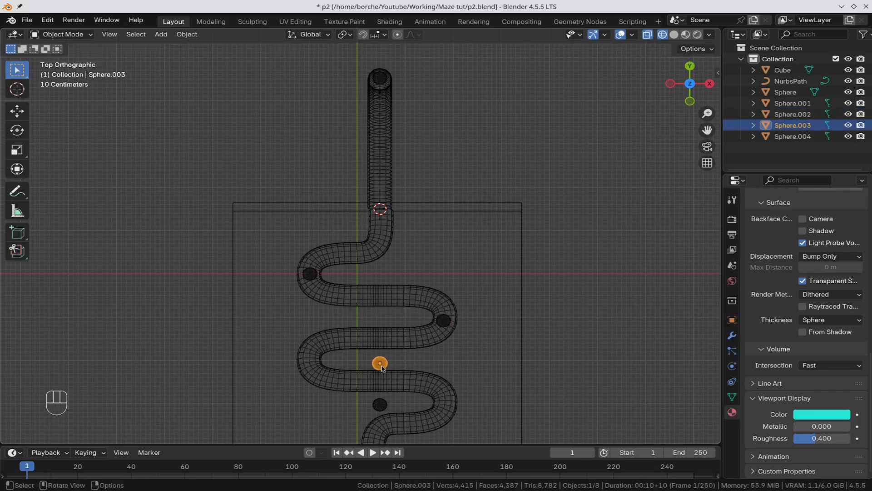
{"action": "key", "text": "g"}
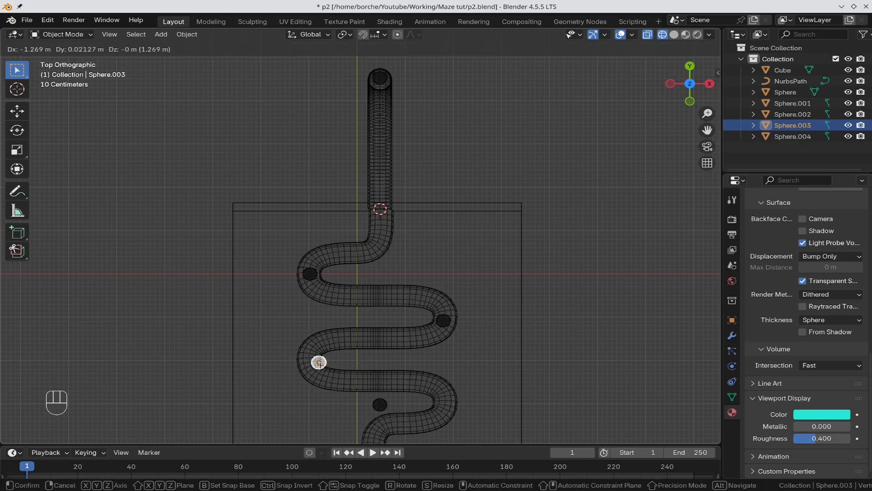
{"action": "left_click", "coordinate": [310, 363]}
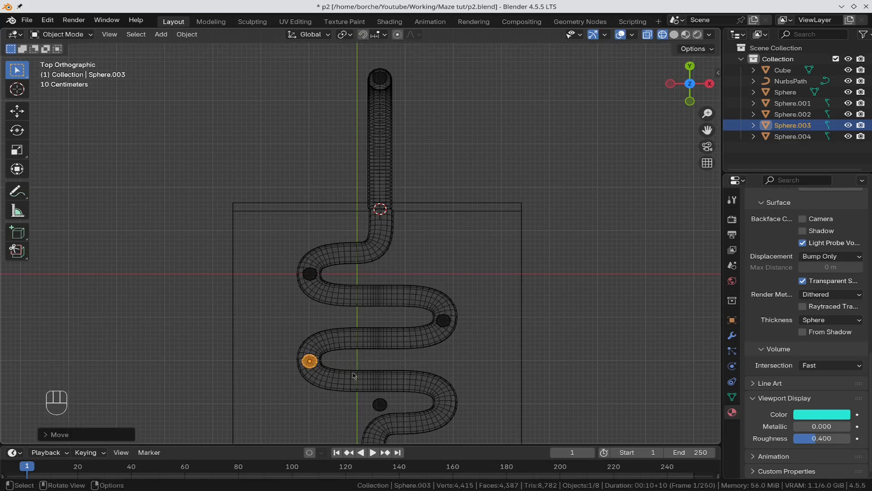
{"action": "left_click", "coordinate": [382, 411]}
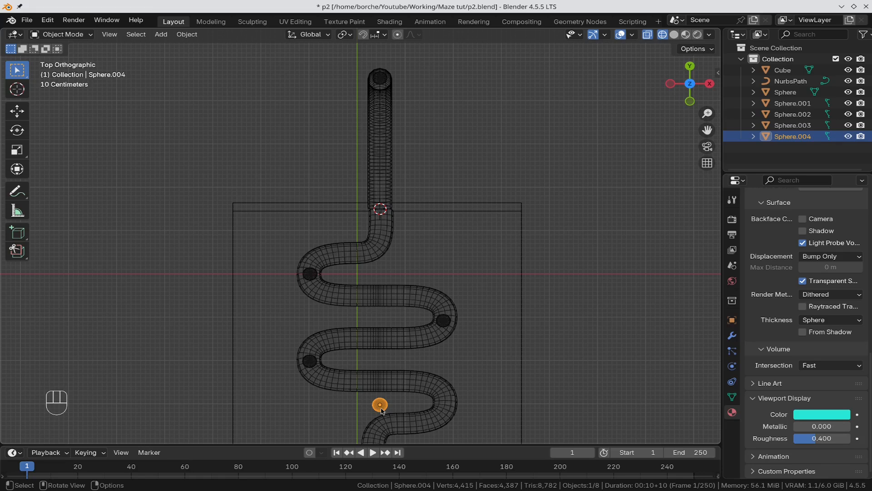
{"action": "key", "text": "g"}
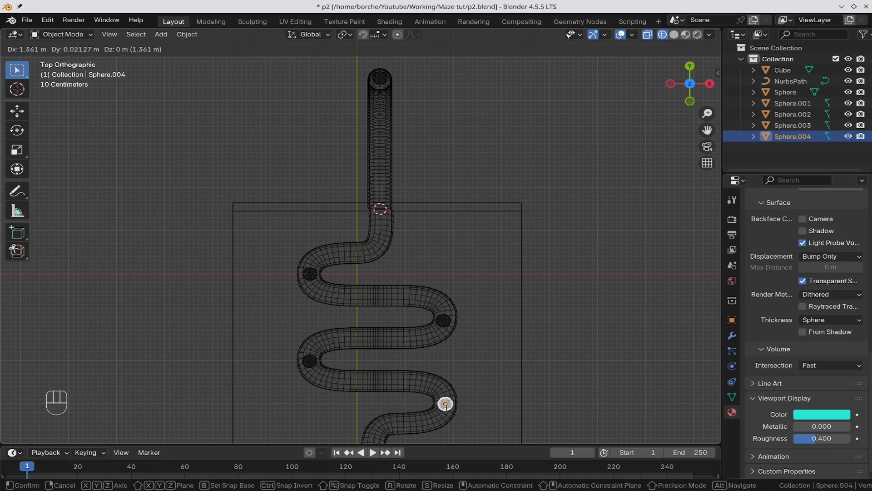
{"action": "left_click", "coordinate": [441, 403]}
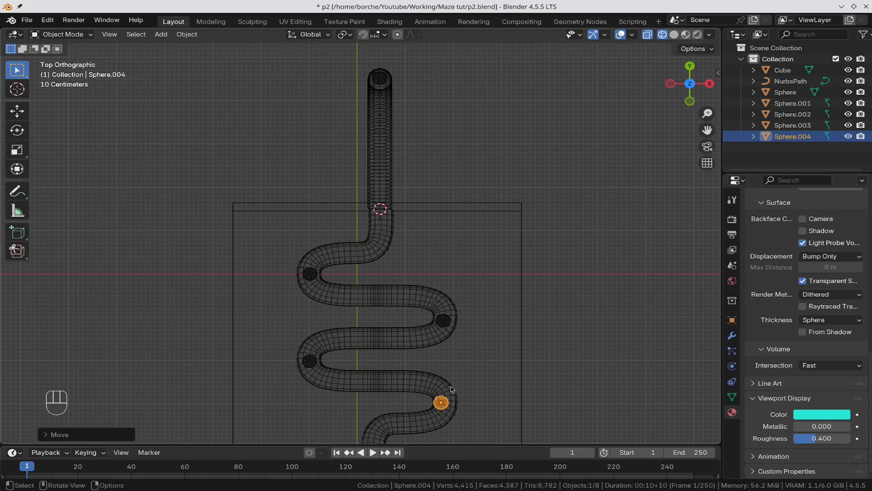
{"action": "key", "text": "KP_3"}
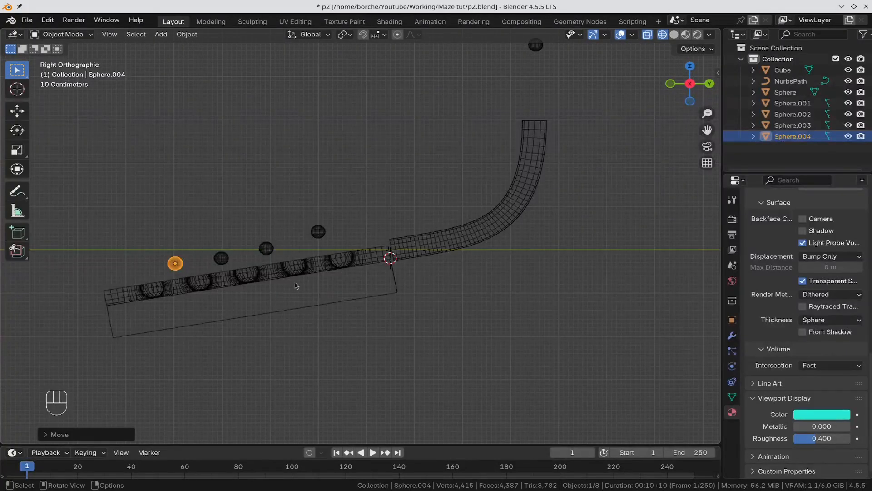
Step: Lower the leftmost ball and Sphere.003 along Z down into the groove
{"action": "key", "text": "g"}
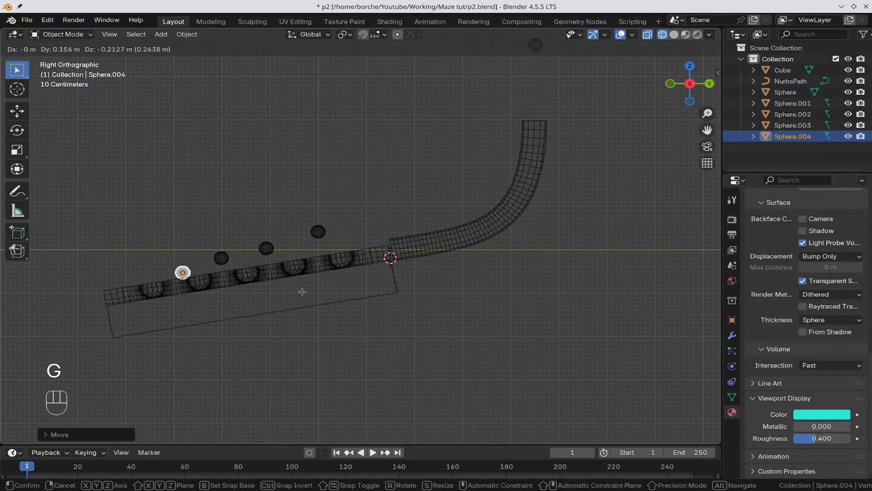
{"action": "key", "text": "z"}
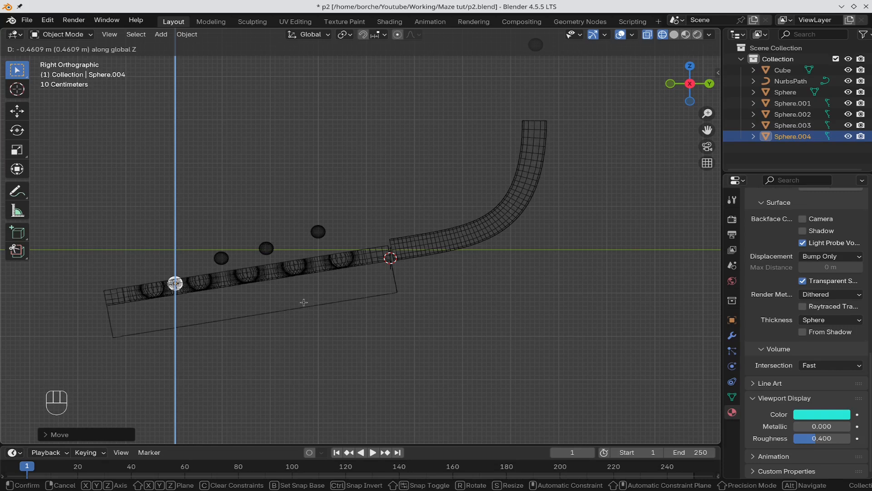
{"action": "left_click", "coordinate": [307, 302]}
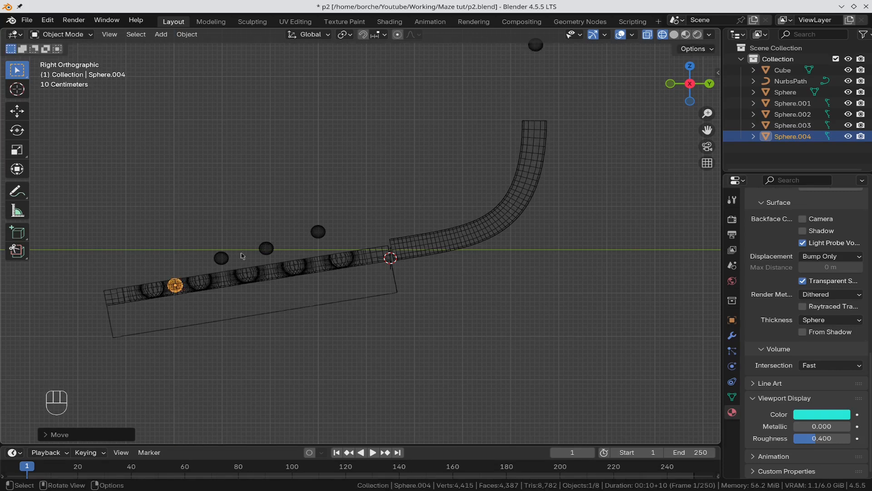
{"action": "left_click", "coordinate": [220, 258]}
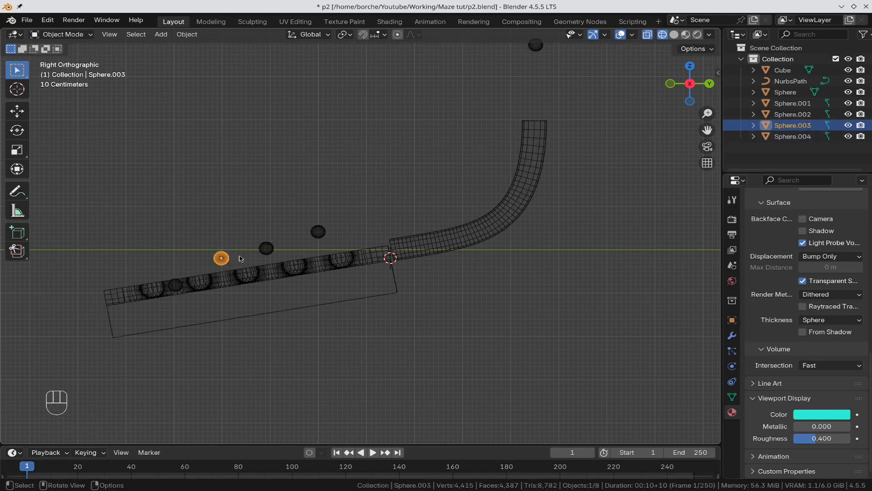
{"action": "key", "text": "g"}
{"action": "key", "text": "z"}
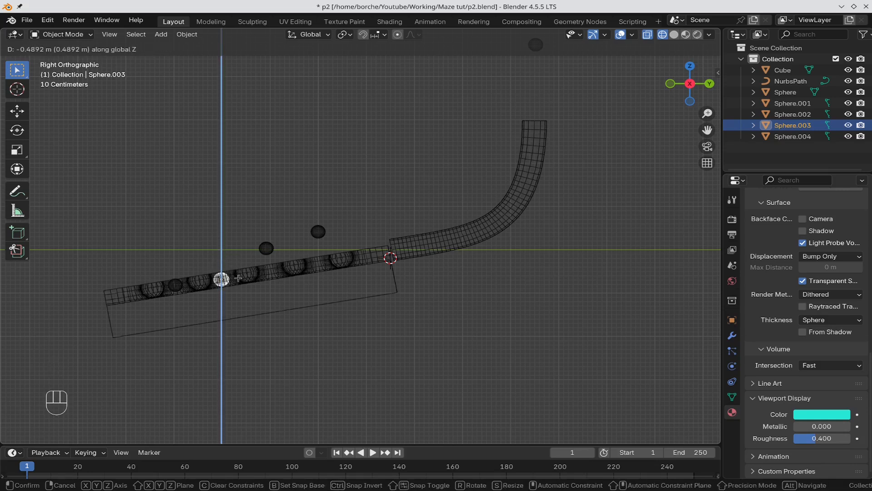
{"action": "left_click", "coordinate": [238, 278]}
Step: Lower Sphere.002 and Sphere.001 along Z into the groove, Sphere.001 by about 0.709 m
{"action": "left_click", "coordinate": [266, 248]}
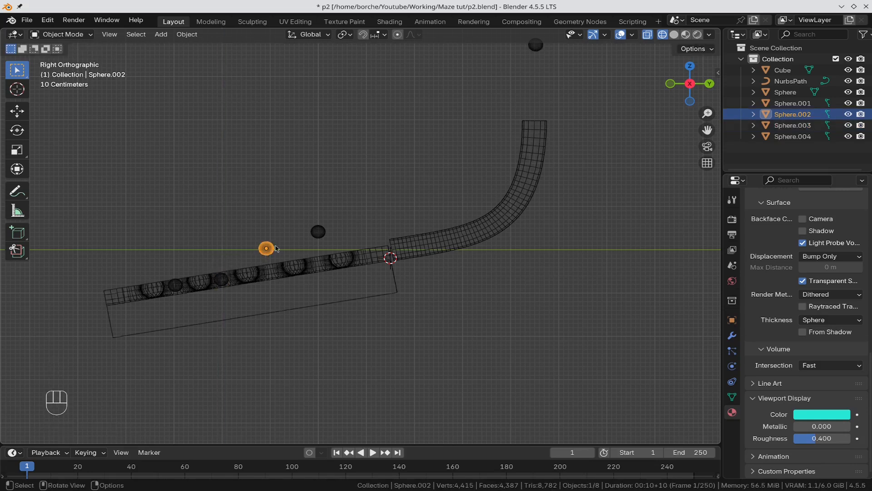
{"action": "key", "text": "g"}
{"action": "key", "text": "z"}
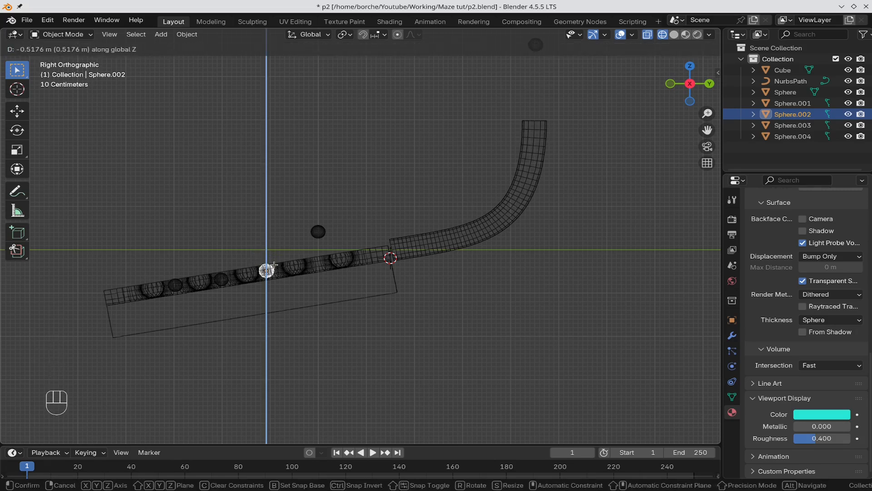
{"action": "left_click", "coordinate": [274, 266]}
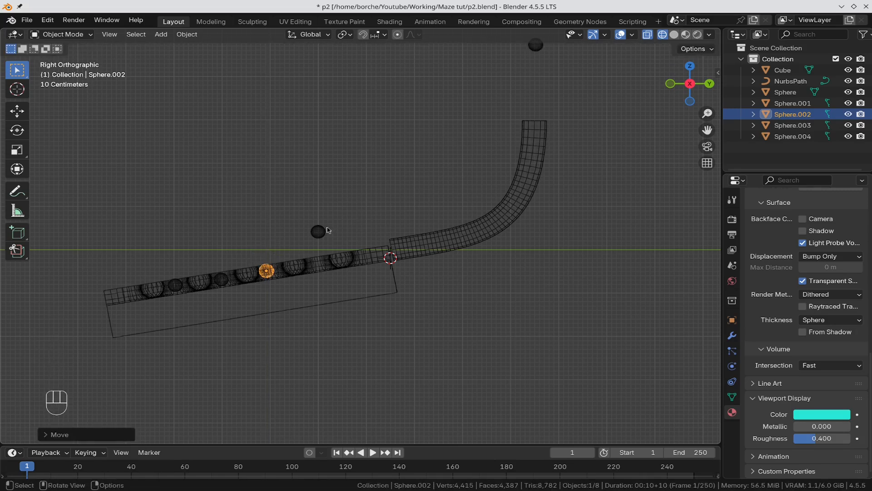
{"action": "left_click", "coordinate": [327, 230]}
{"action": "key", "text": "g"}
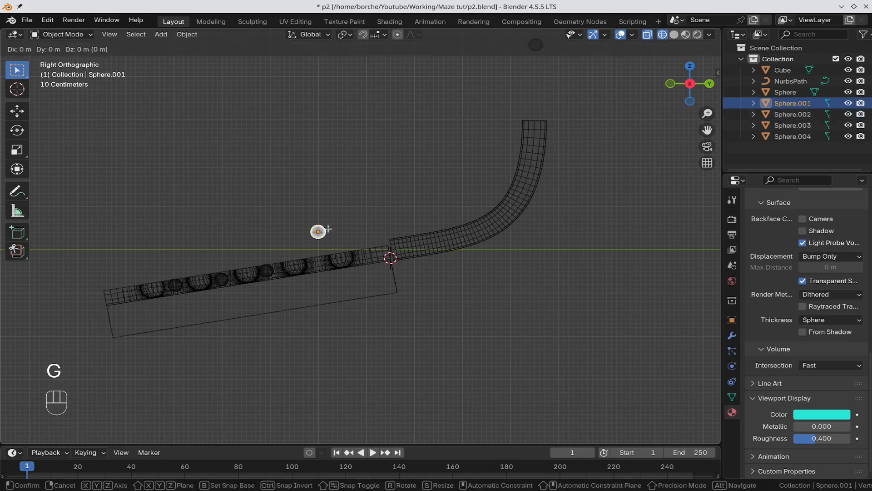
{"action": "key", "text": "z"}
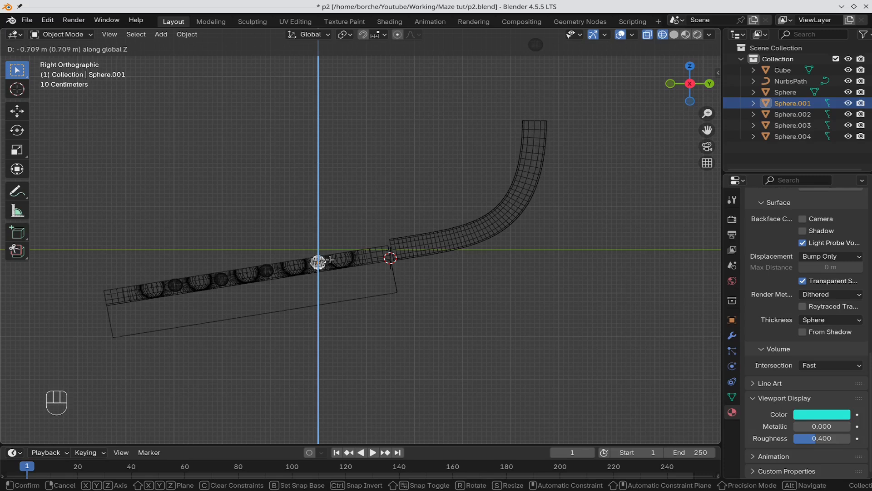
{"action": "left_click", "coordinate": [328, 258]}
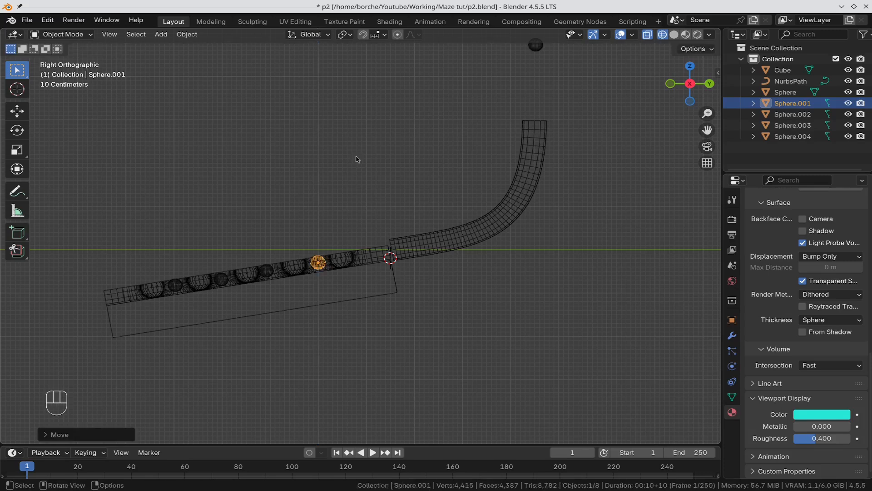
{"action": "key", "text": "KP_7"}
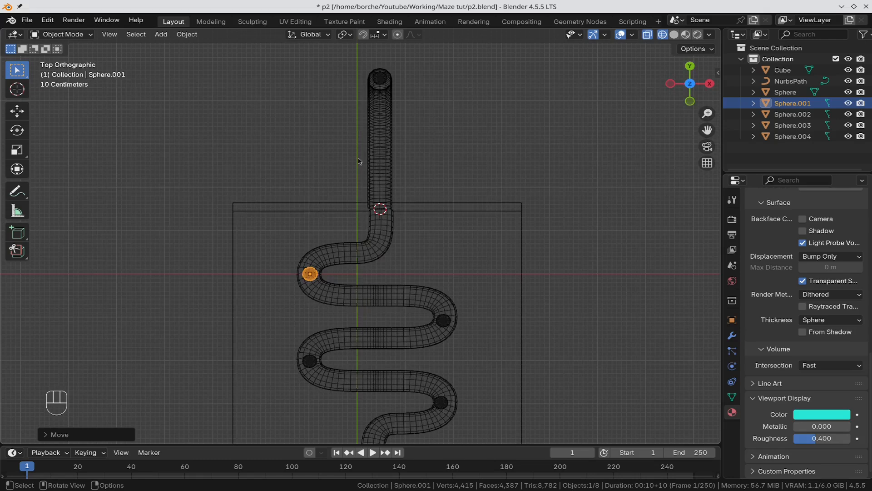
Step: Switch the viewport from wireframe to solid shading, then select Sphere.001
{"action": "scroll", "coordinate": [429, 205], "scroll_direction": "down", "scroll_amount": 2}
{"action": "left_click", "coordinate": [442, 195]}
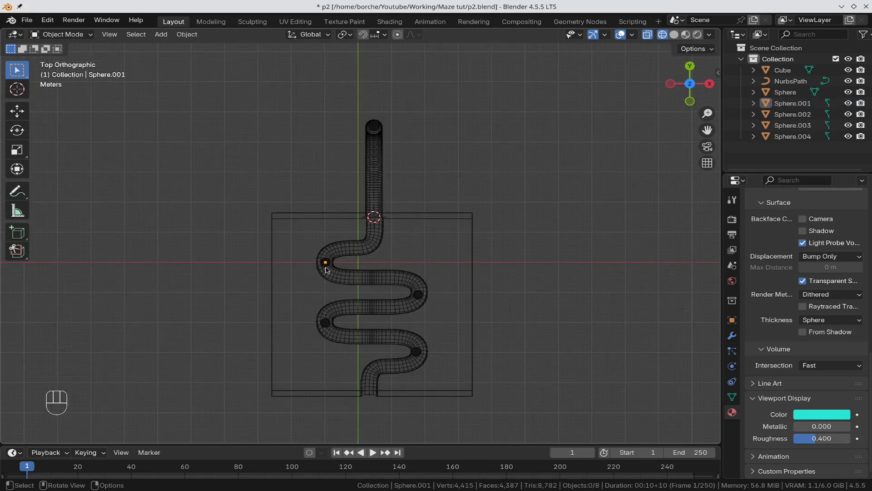
{"action": "left_click", "coordinate": [673, 38]}
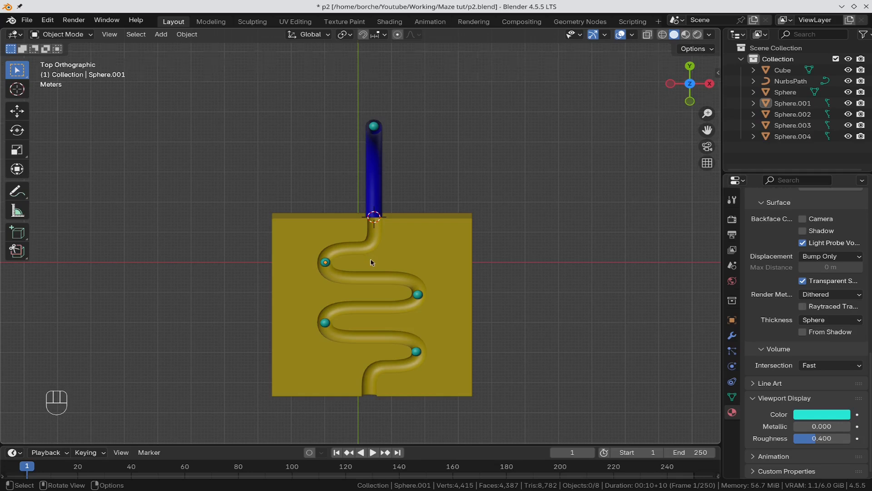
{"action": "scroll", "coordinate": [369, 260], "scroll_direction": "up", "scroll_amount": 1}
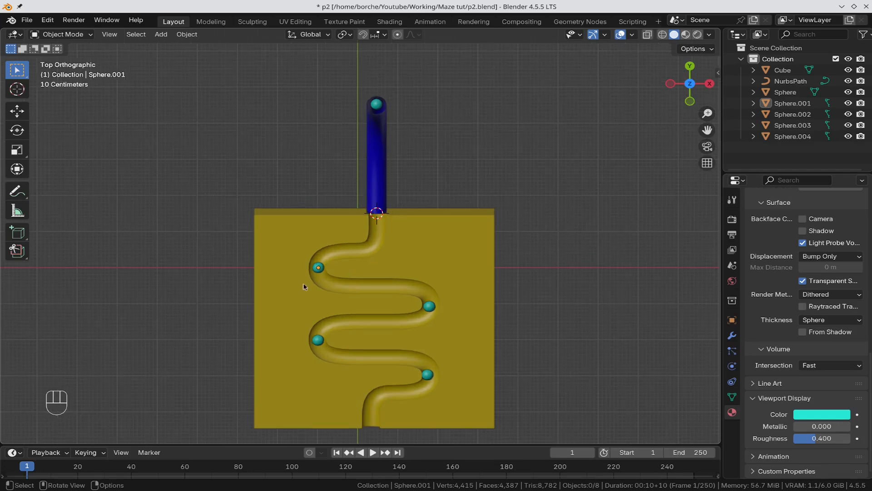
{"action": "left_click", "coordinate": [804, 104]}
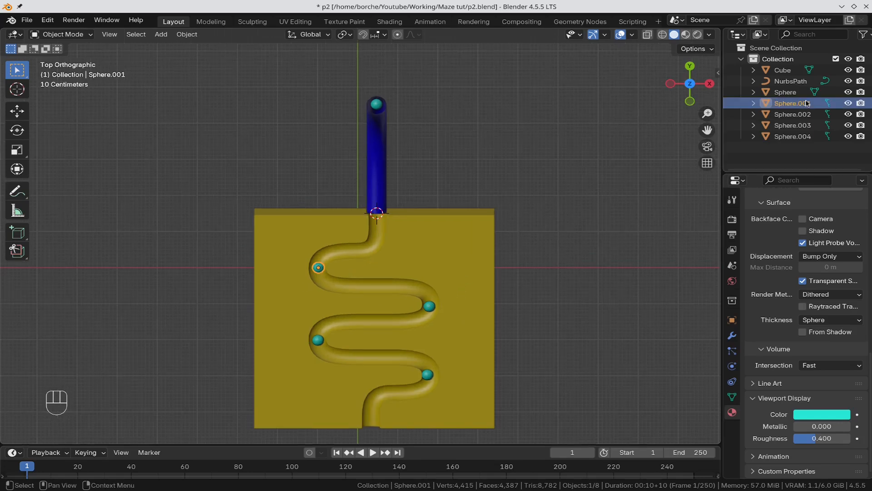
Step: Move Sphere.001 through Sphere.004 into a new collection named 'Balls'
{"action": "key", "text": "shift"}
{"action": "left_click", "coordinate": [803, 139], "text": "shift"}
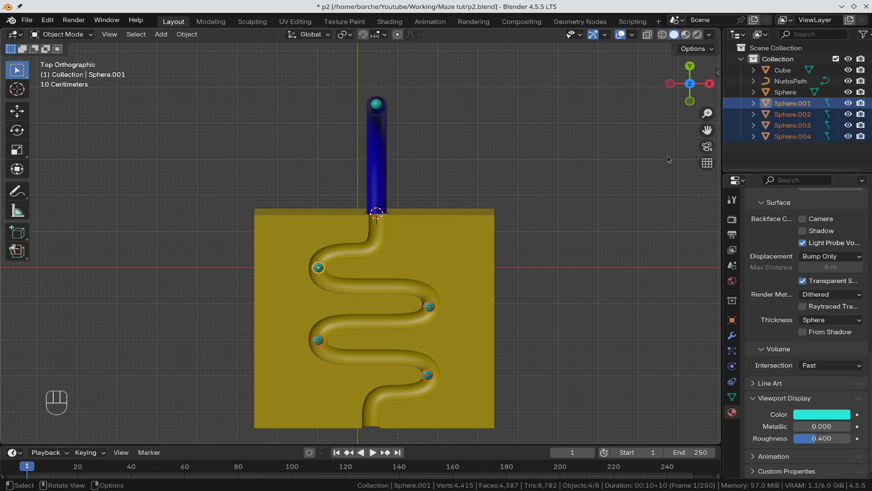
{"action": "key", "text": "m"}
{"action": "left_click", "coordinate": [432, 163]}
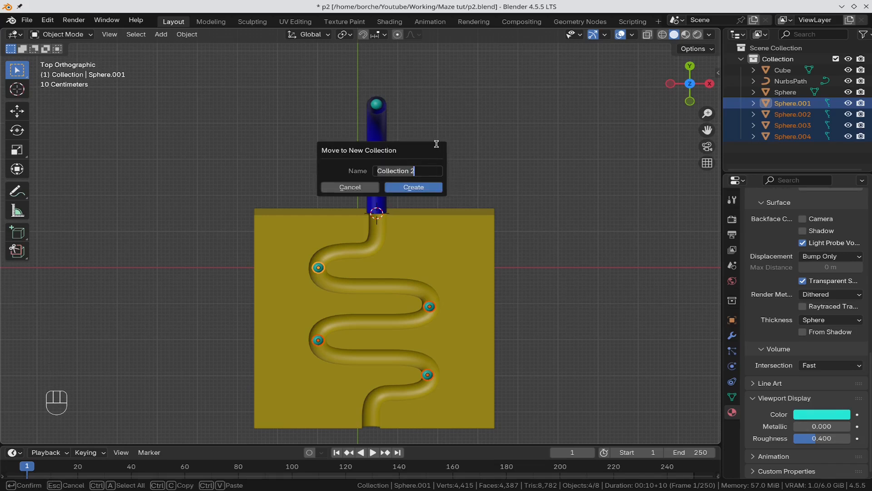
{"action": "key", "text": "BackSpace"}
{"action": "type", "text": "Bal"}
{"action": "key", "text": "Return"}
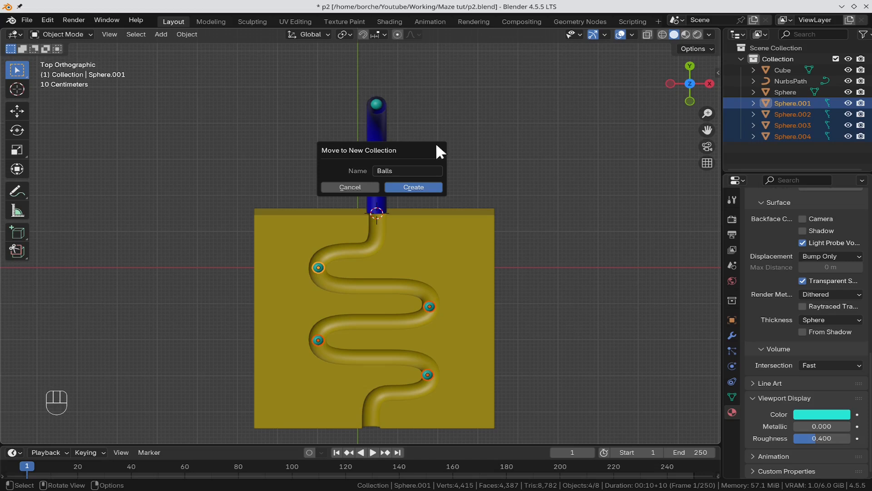
{"action": "left_click", "coordinate": [411, 188]}
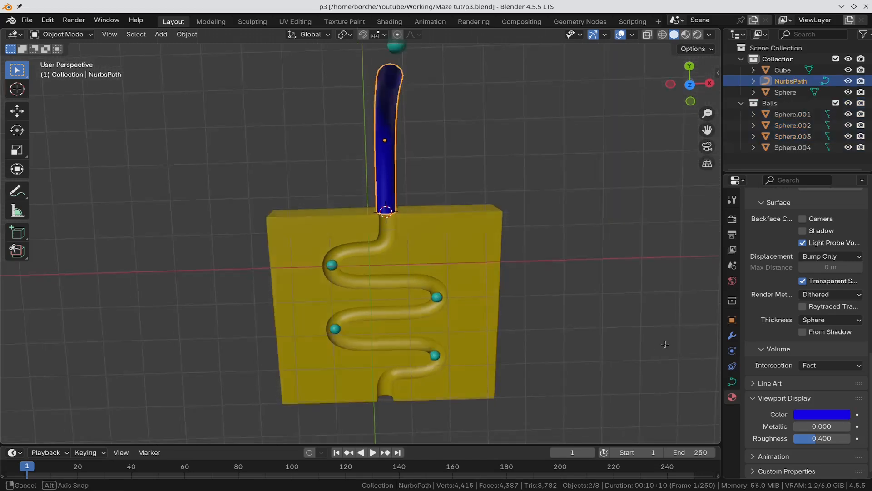
{"action": "middle_click_drag", "start_coordinate": [668, 343], "coordinate": [575, 222]}
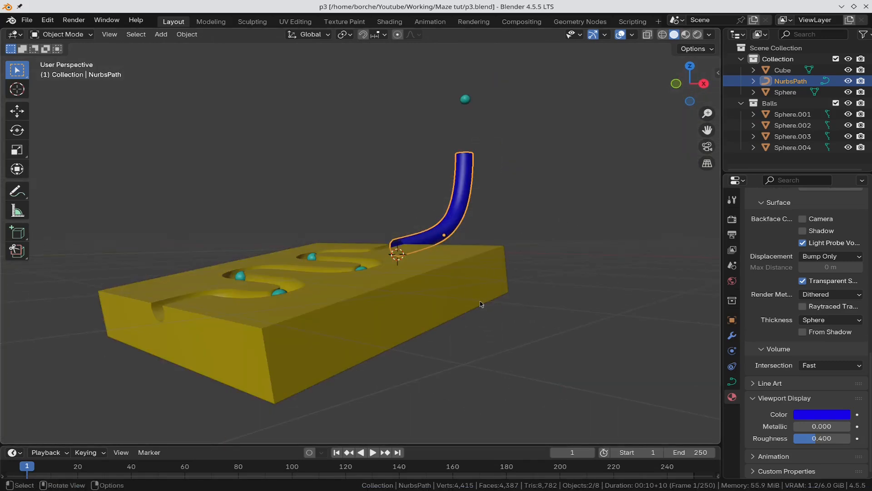
Step: Make the yellow maze slab a Passive rigid body
{"action": "left_click", "coordinate": [481, 304]}
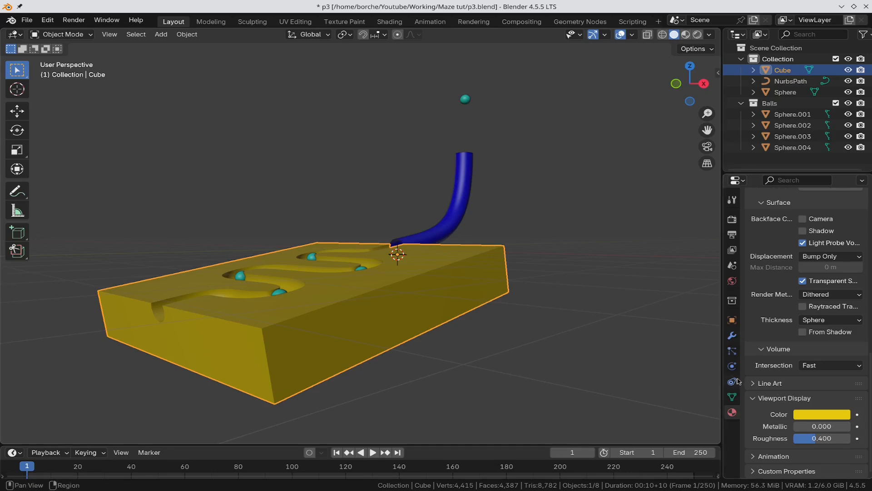
{"action": "left_click", "coordinate": [732, 366]}
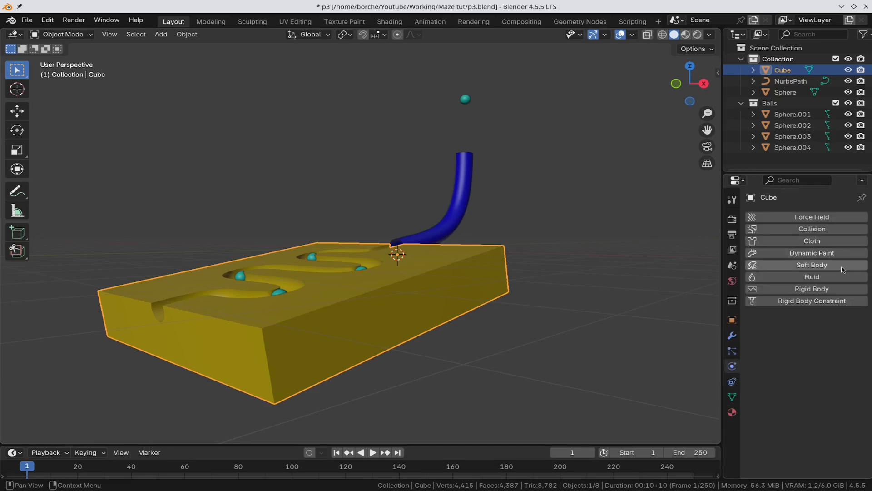
{"action": "left_click", "coordinate": [818, 289]}
{"action": "left_click", "coordinate": [818, 336]}
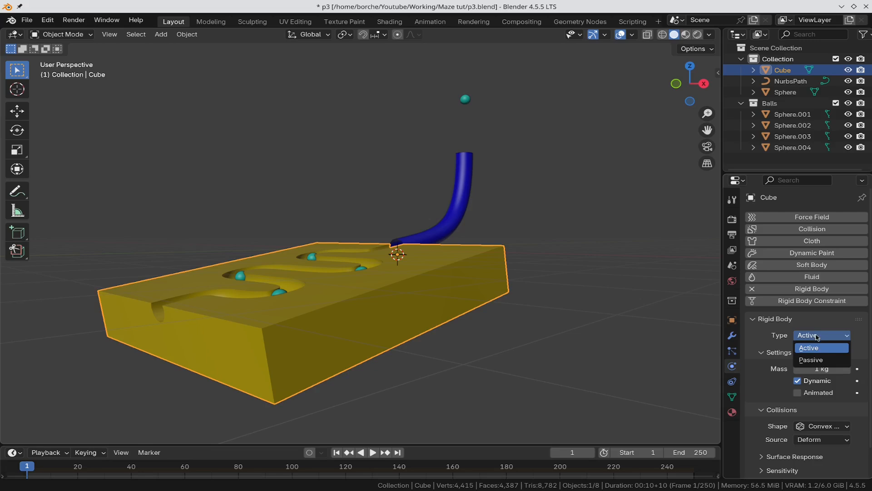
{"action": "left_click", "coordinate": [822, 359]}
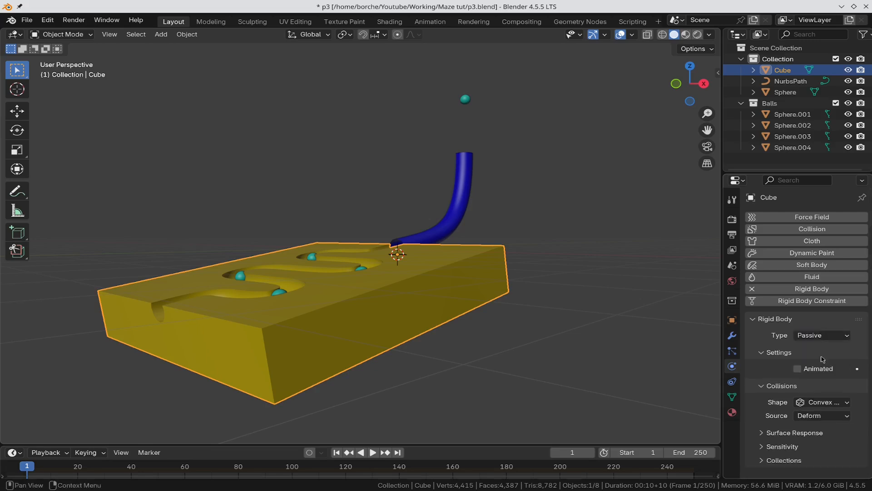
Step: Give the slab a Mesh collision shape and a friction of 0.05
{"action": "left_click", "coordinate": [834, 403]}
{"action": "left_click", "coordinate": [818, 383]}
{"action": "left_click", "coordinate": [762, 448]}
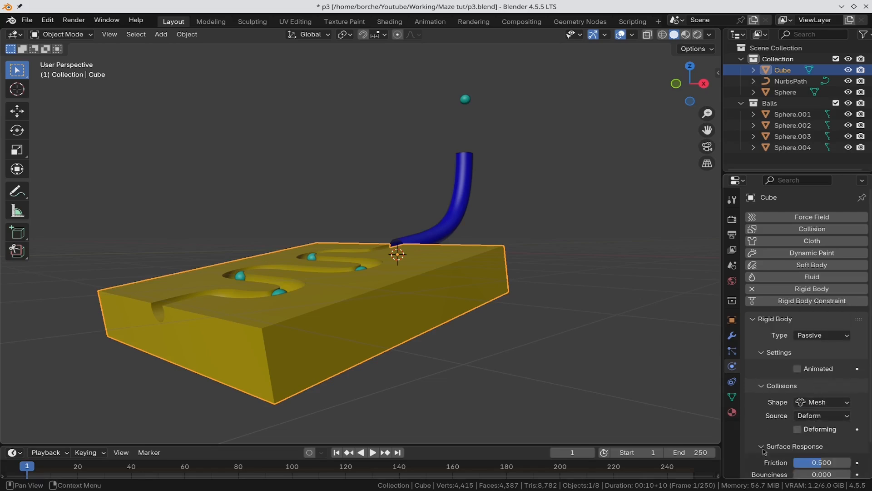
{"action": "left_click", "coordinate": [824, 463]}
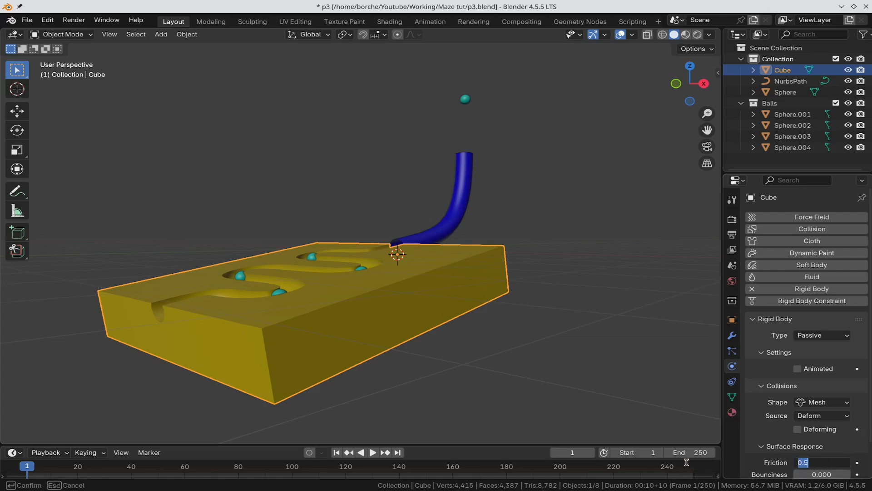
{"action": "key", "text": "BackSpace"}
{"action": "type", "text": ".05"}
{"action": "key", "text": "Return"}
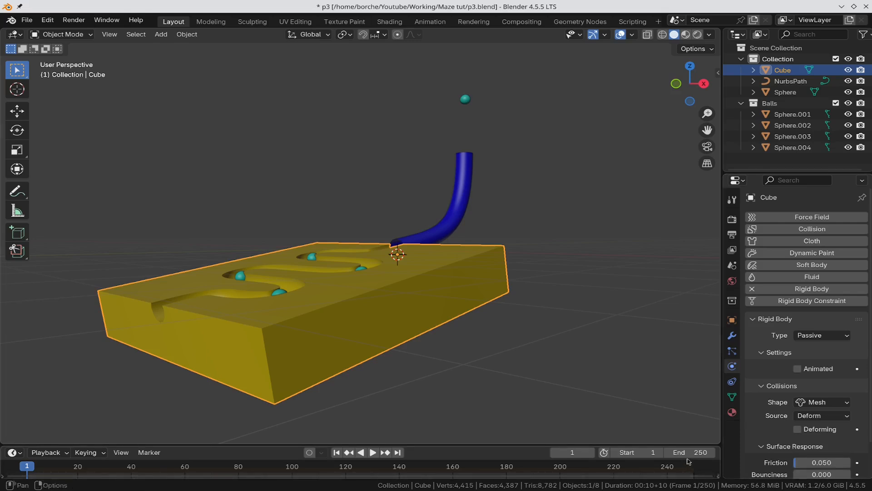
{"action": "left_click", "coordinate": [462, 170]}
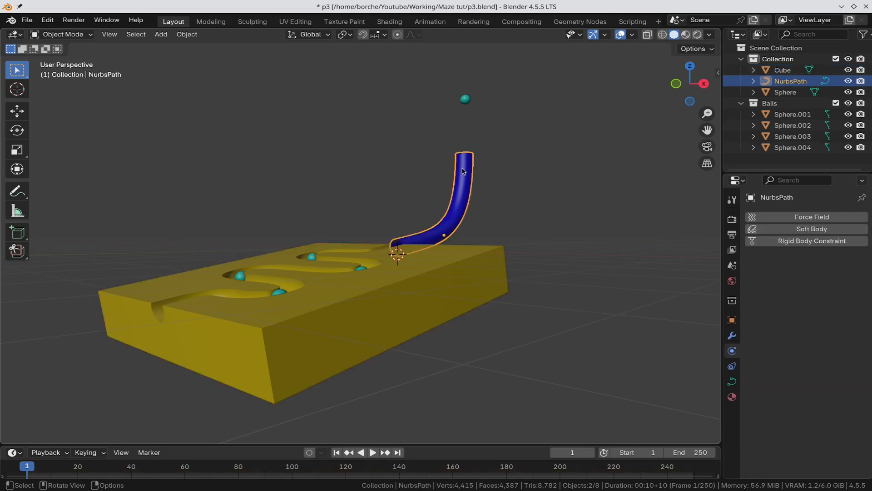
Step: Convert the blue chute NurbsPath to a mesh and make it a Passive rigid body
{"action": "right_click", "coordinate": [463, 170]}
{"action": "mouse_move", "coordinate": [463, 170]}
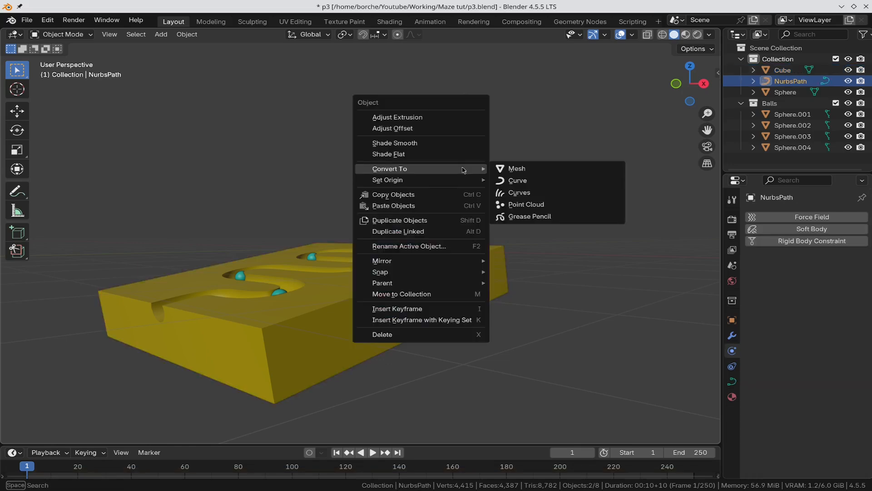
{"action": "left_click", "coordinate": [516, 169]}
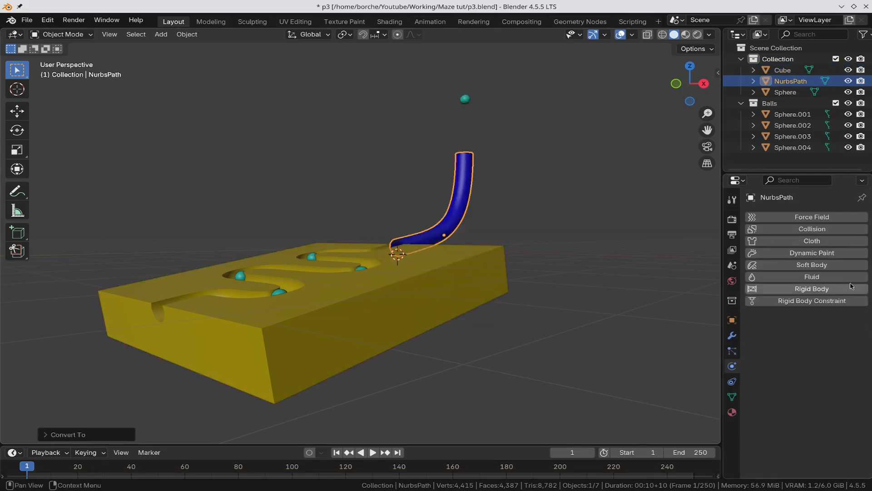
{"action": "left_click", "coordinate": [847, 294]}
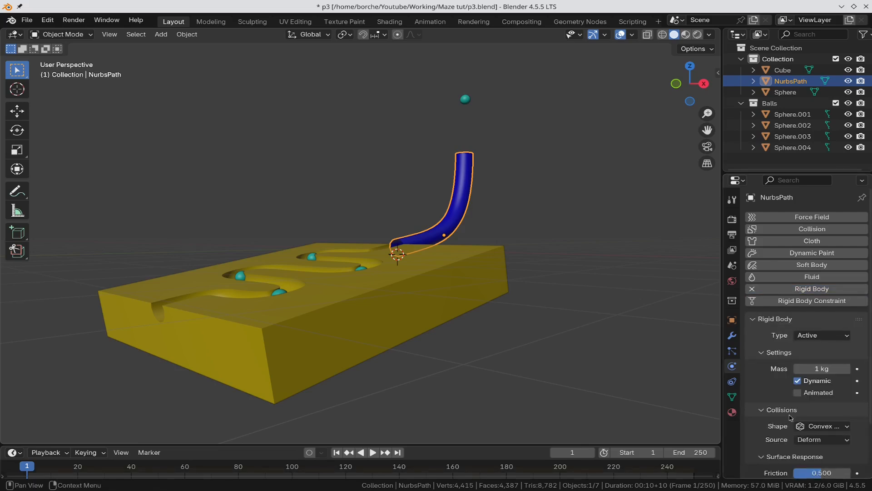
{"action": "left_click", "coordinate": [833, 335]}
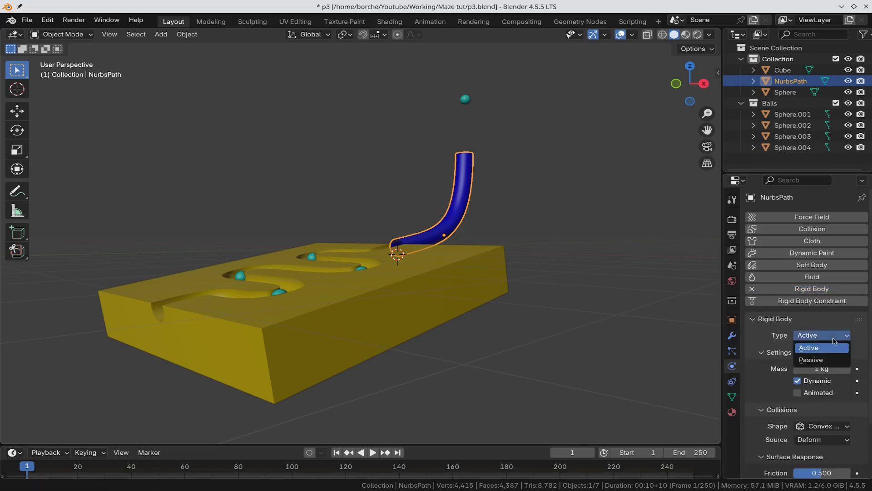
{"action": "left_click", "coordinate": [836, 359]}
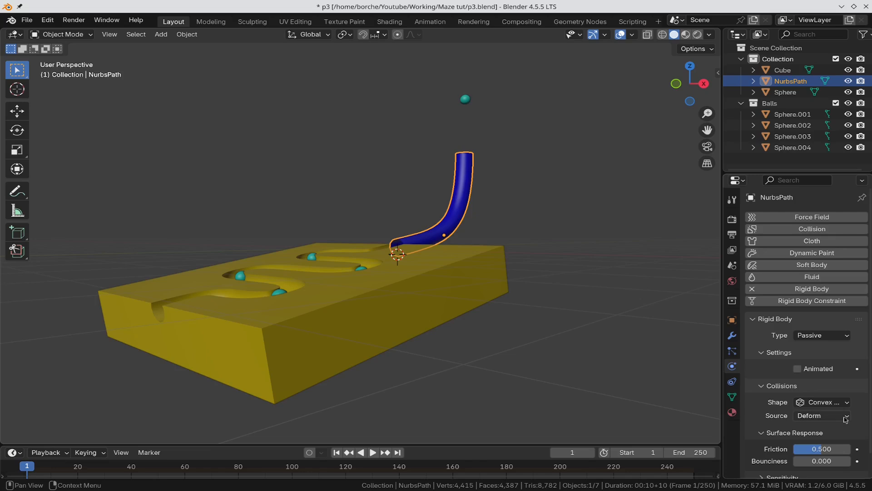
Step: Give the chute a Mesh collision shape and a friction of 0.05
{"action": "left_click", "coordinate": [836, 402]}
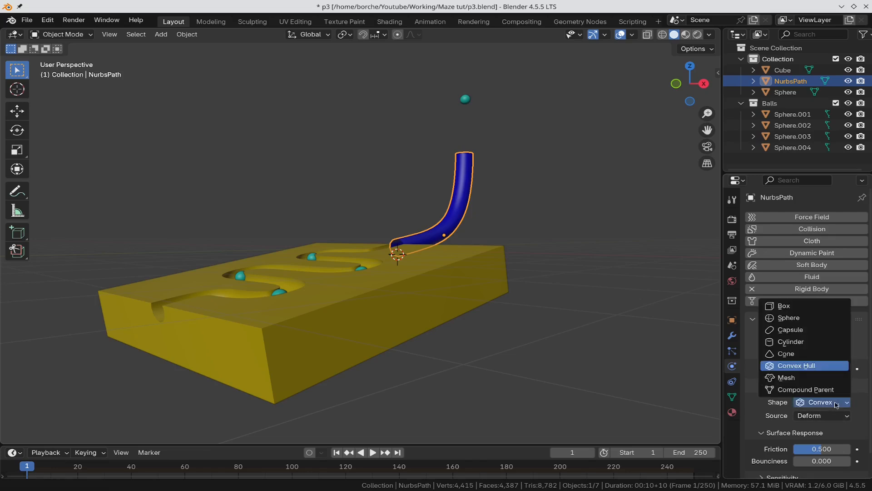
{"action": "left_click", "coordinate": [823, 378]}
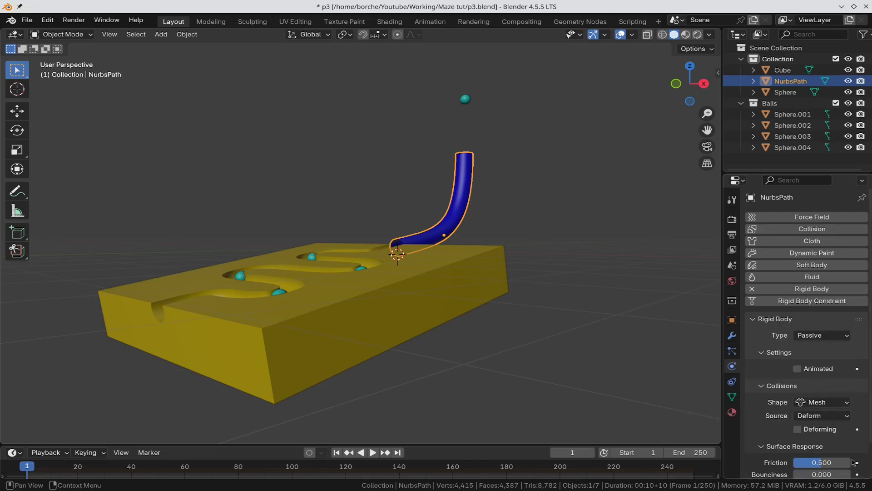
{"action": "scroll", "coordinate": [845, 411], "scroll_direction": "down", "scroll_amount": 2}
{"action": "left_click", "coordinate": [826, 428]}
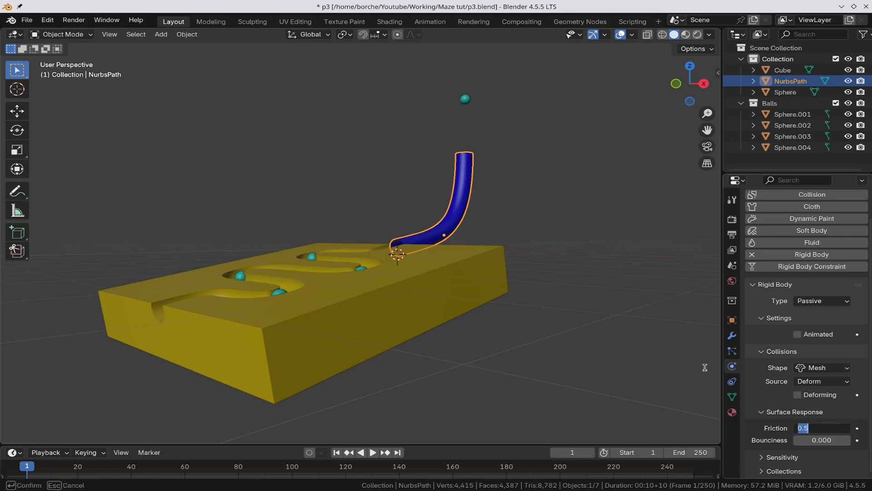
{"action": "key", "text": "BackSpace"}
{"action": "type", "text": ".0"}
{"action": "key", "text": "Return"}
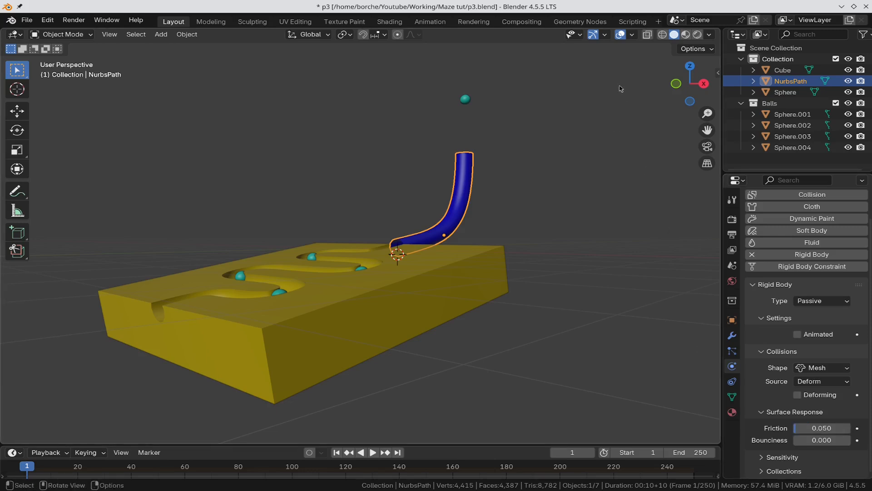
{"action": "left_click", "coordinate": [468, 100]}
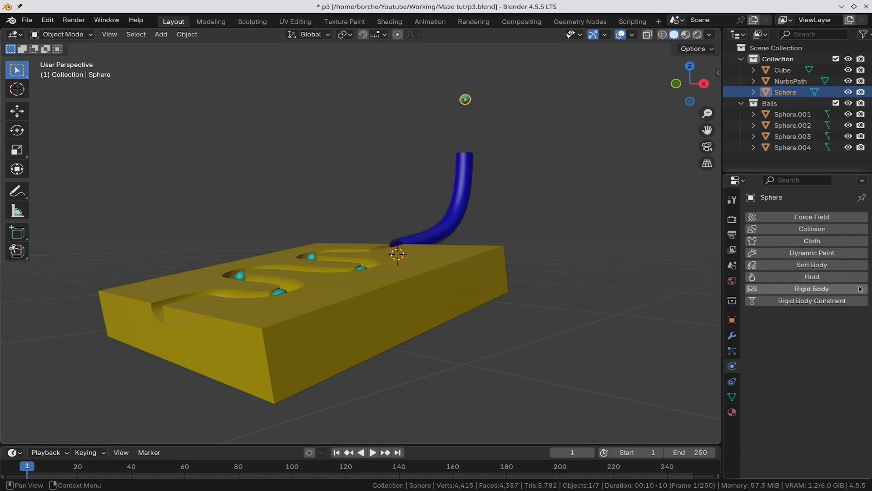
Step: Add a rigid body with a Sphere collision shape to the floating ball Sphere
{"action": "left_click", "coordinate": [804, 289]}
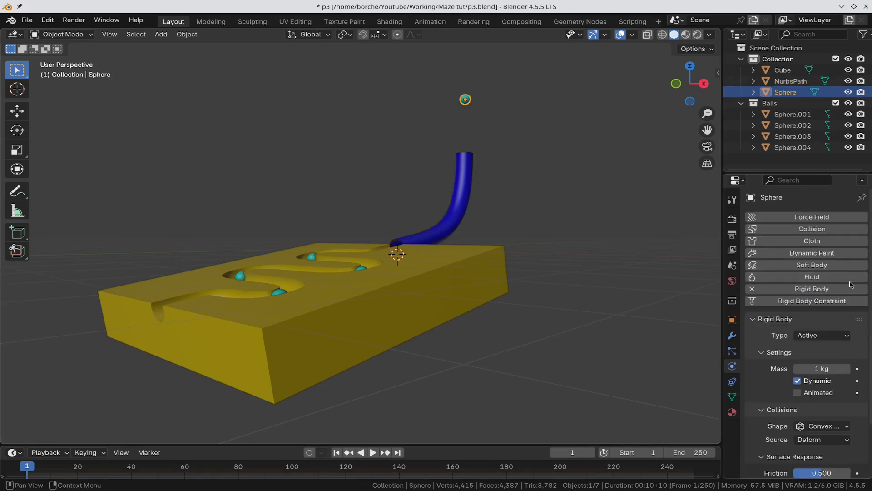
{"action": "left_click", "coordinate": [817, 426]}
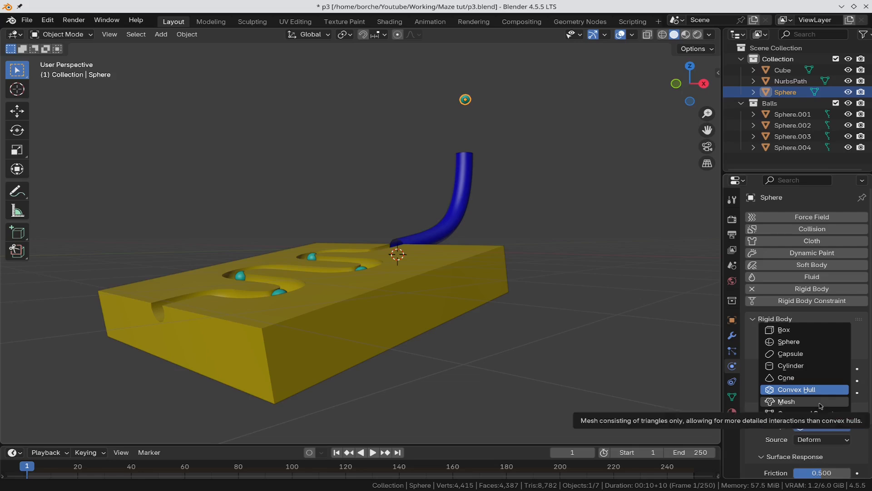
{"action": "left_click", "coordinate": [815, 342]}
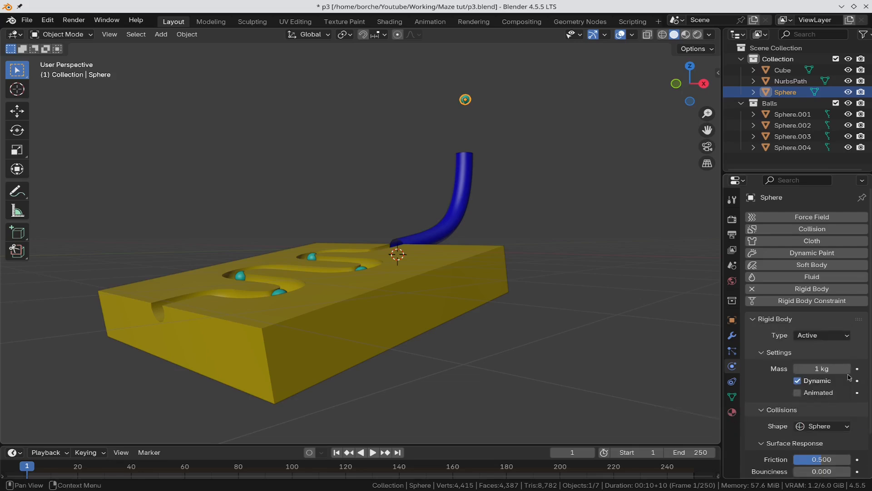
{"action": "scroll", "coordinate": [807, 346], "scroll_direction": "down", "scroll_amount": 3}
Step: Make the objects in Collection unselectable in the Outliner, then select Sphere.001
{"action": "left_click", "coordinate": [763, 162]}
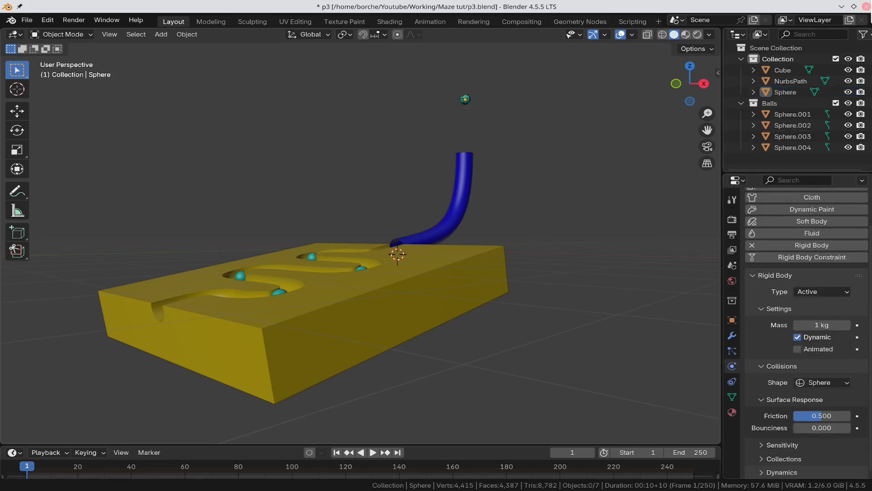
{"action": "left_click", "coordinate": [864, 34]}
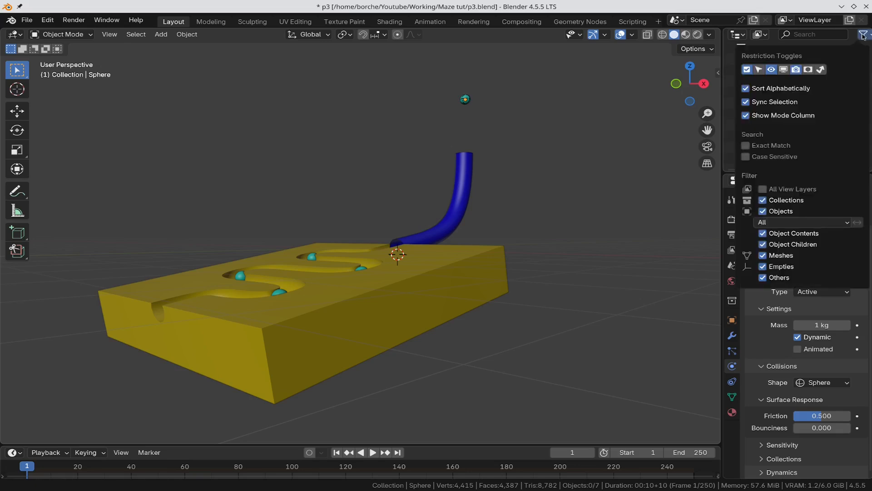
{"action": "left_click", "coordinate": [759, 70]}
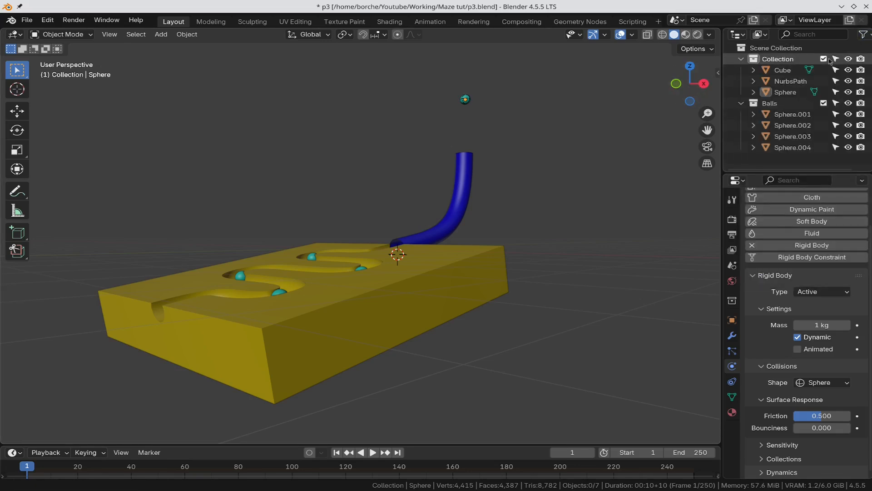
{"action": "left_click", "coordinate": [836, 58]}
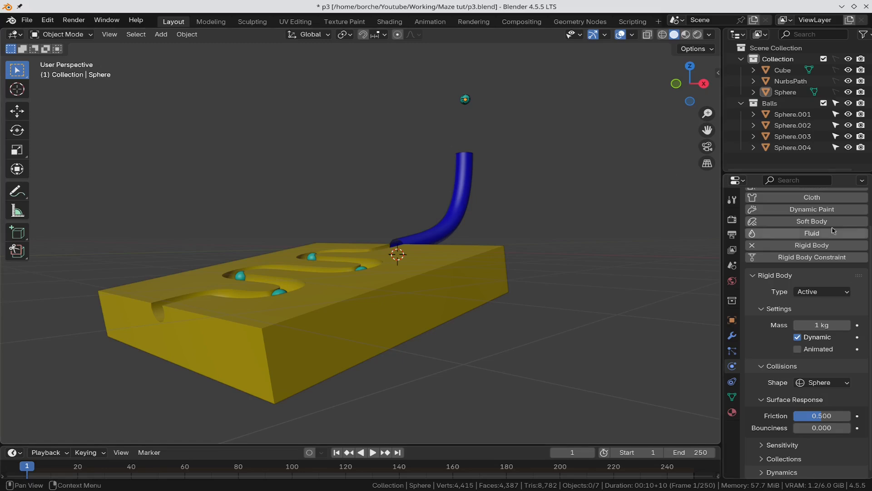
{"action": "left_click", "coordinate": [816, 116]}
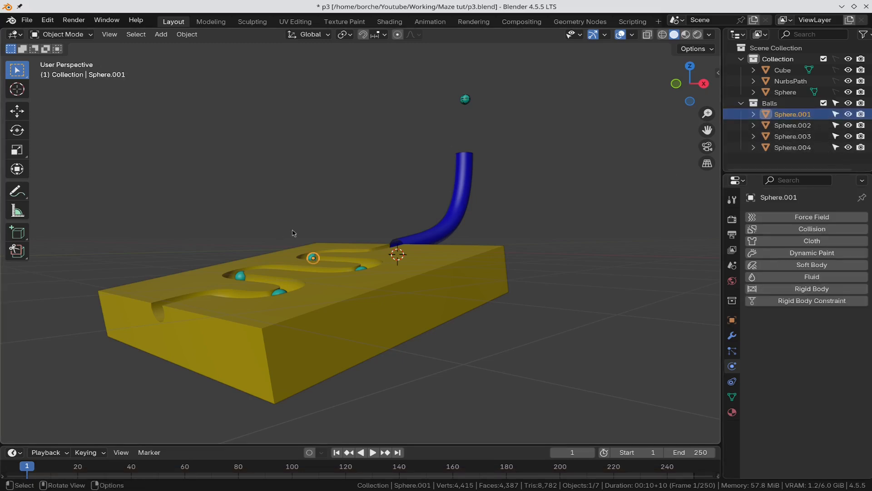
Step: Select all four balls and give the active ball a rigid body with a Sphere collision shape
{"action": "middle_click_drag", "start_coordinate": [315, 219], "coordinate": [528, 242]}
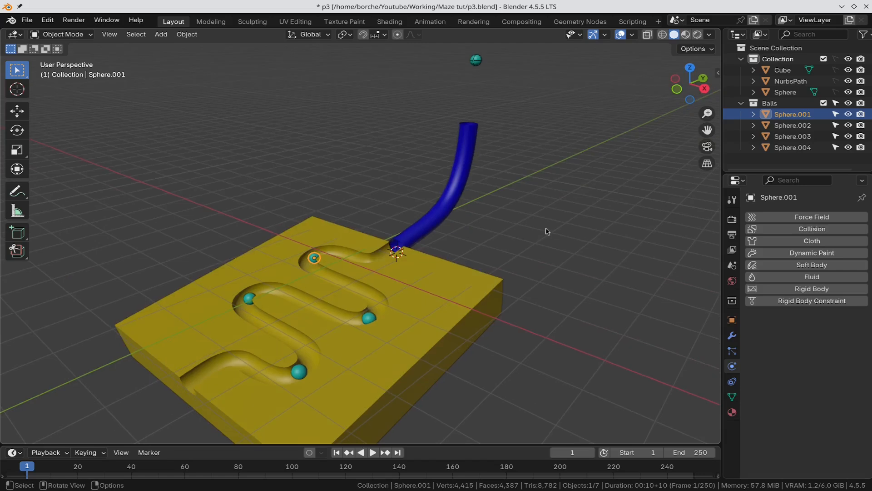
{"action": "key", "text": "a"}
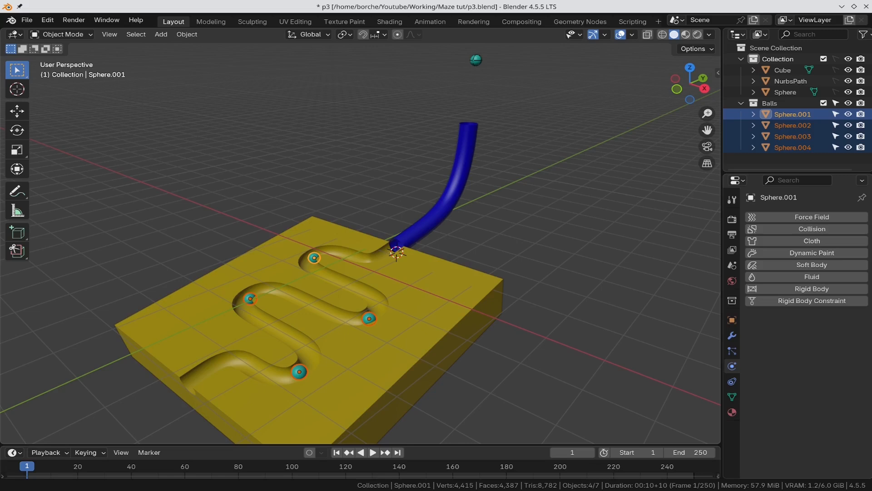
{"action": "left_click", "coordinate": [845, 290]}
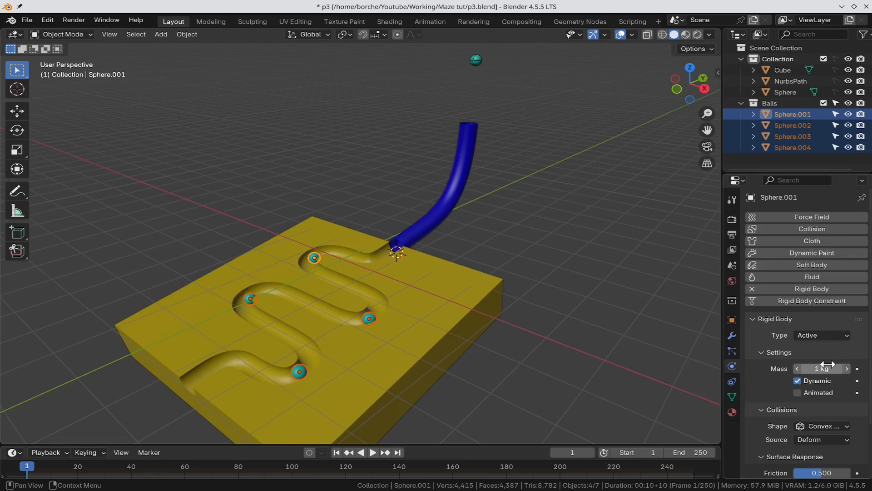
{"action": "scroll", "coordinate": [865, 373], "scroll_direction": "down", "scroll_amount": 1}
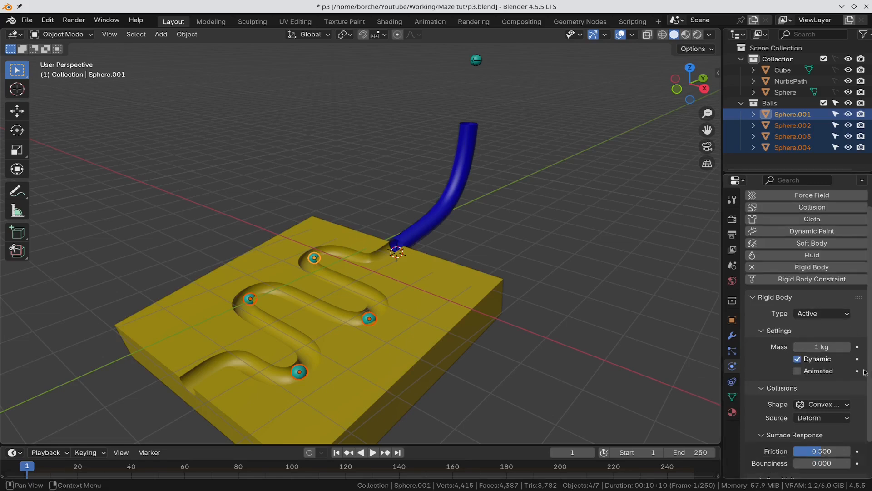
{"action": "scroll", "coordinate": [841, 413], "scroll_direction": "up", "scroll_amount": 1}
{"action": "left_click", "coordinate": [822, 428]}
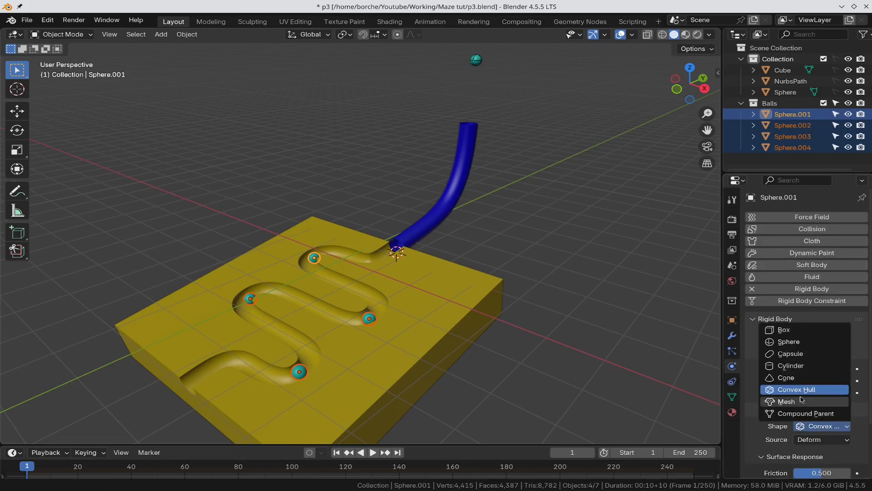
{"action": "left_click", "coordinate": [817, 345]}
Step: Turn on Start Deactivated in the ball's Dynamics > Deactivation settings
{"action": "scroll", "coordinate": [827, 425], "scroll_direction": "down", "scroll_amount": 2}
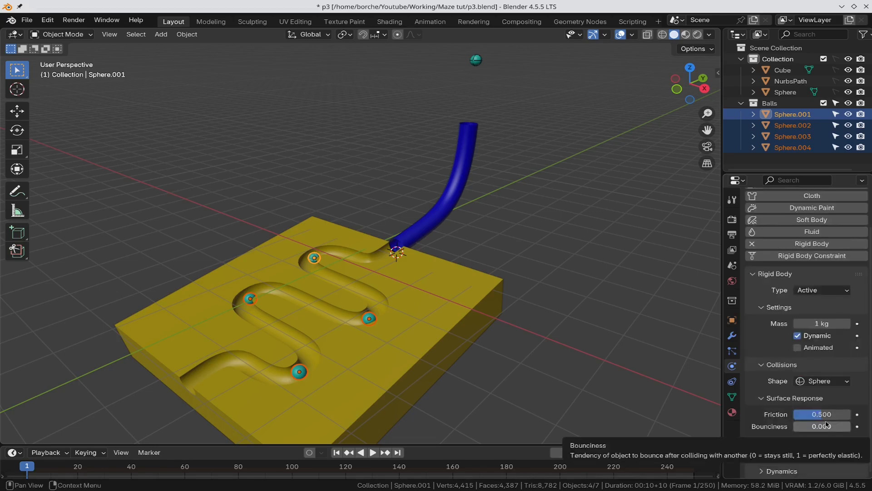
{"action": "left_click", "coordinate": [766, 472]}
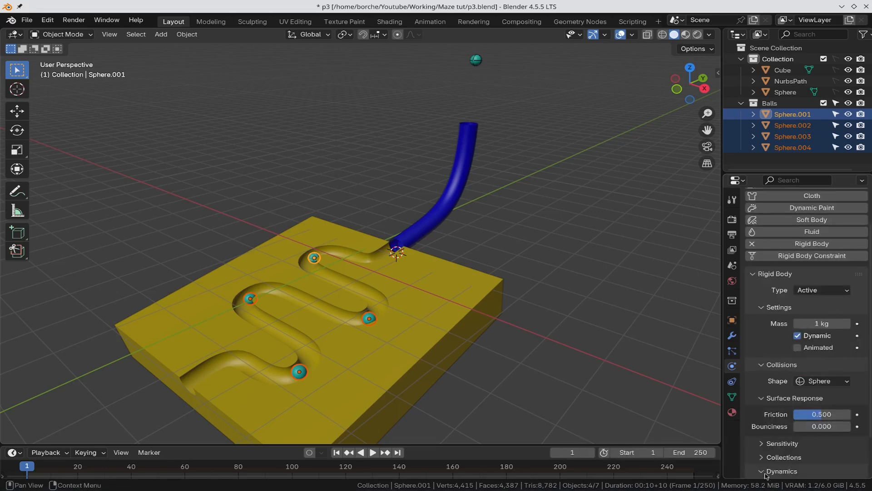
{"action": "scroll", "coordinate": [768, 473], "scroll_direction": "down", "scroll_amount": 2}
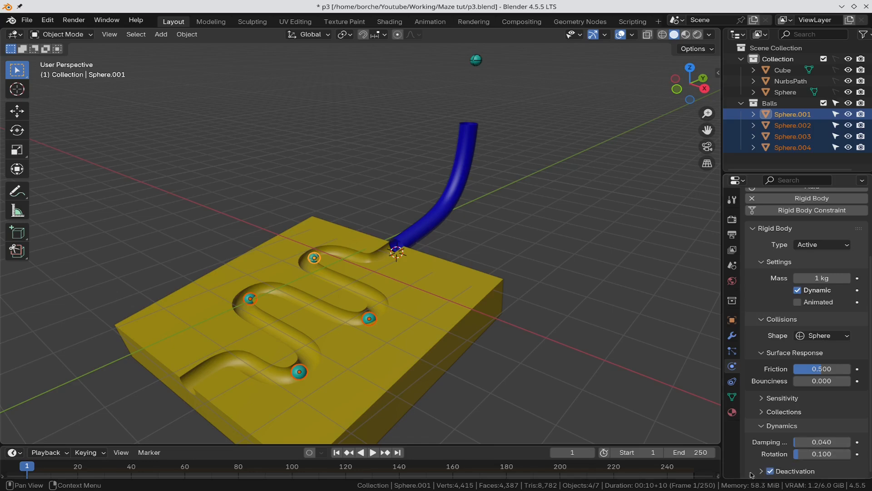
{"action": "left_click", "coordinate": [763, 471]}
{"action": "scroll", "coordinate": [781, 398], "scroll_direction": "down", "scroll_amount": 2}
{"action": "left_click", "coordinate": [817, 444]}
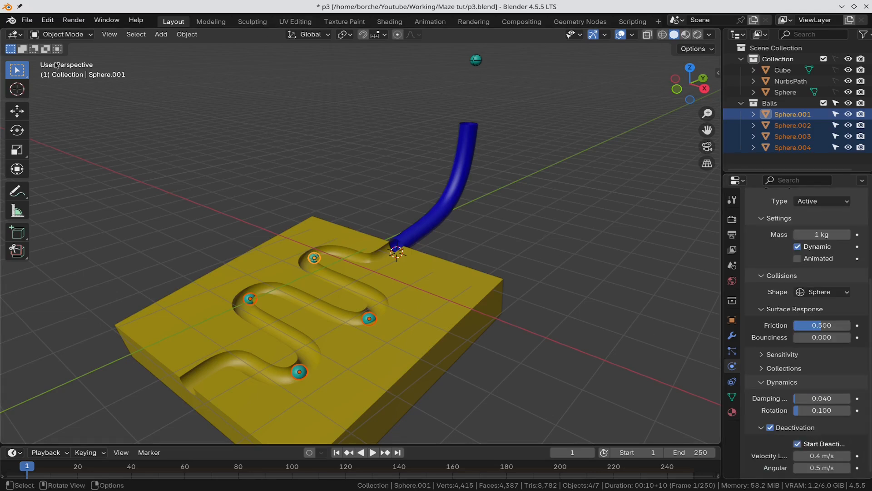
Step: Copy the active ball's rigid body settings to the other three balls, then deselect all
{"action": "left_click", "coordinate": [187, 34]}
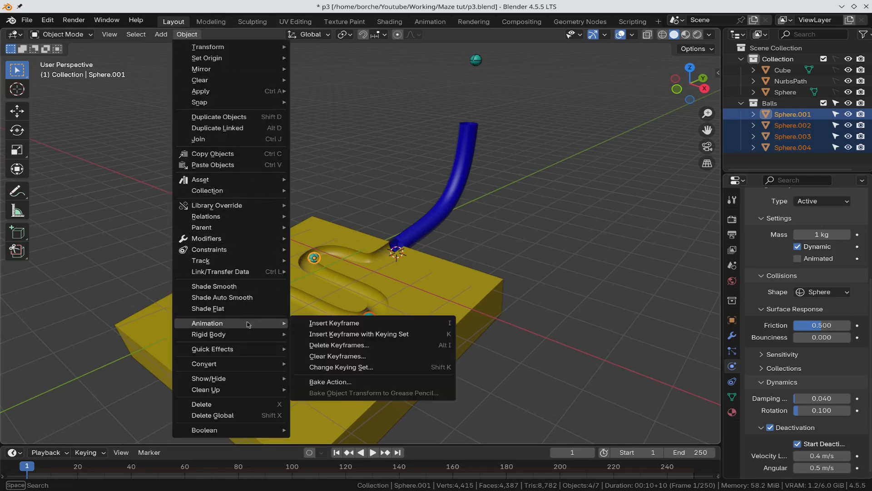
{"action": "mouse_move", "coordinate": [252, 336]}
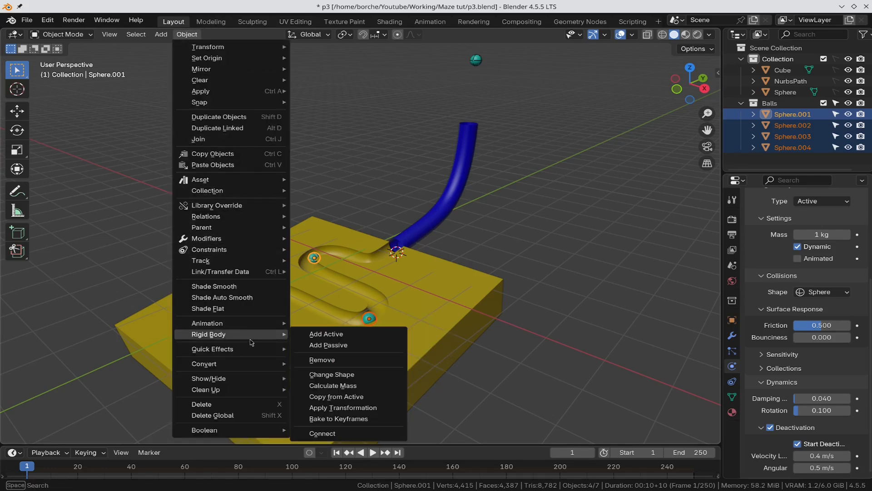
{"action": "left_click", "coordinate": [350, 400]}
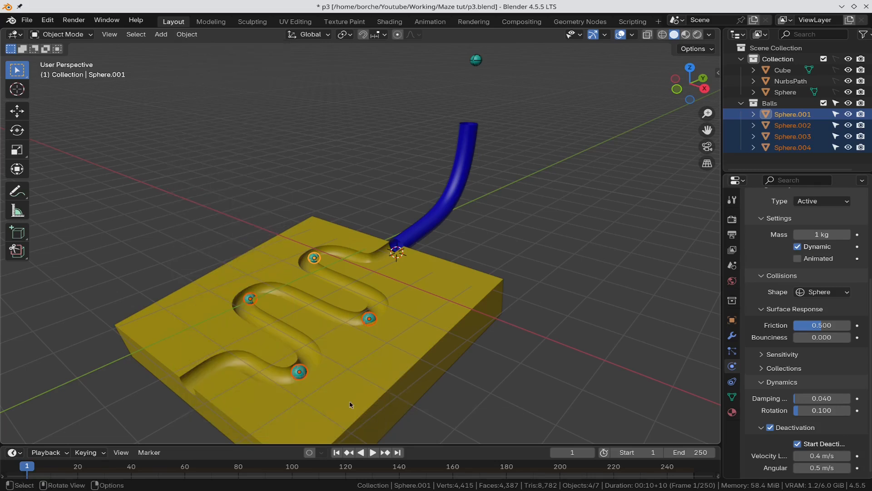
{"action": "left_click", "coordinate": [662, 142]}
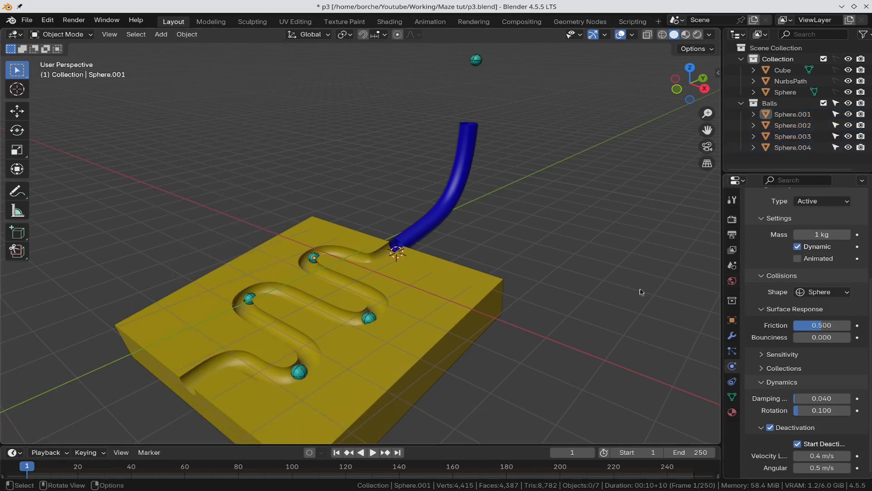
Step: Set Rigid Body World speed 1.1, 15 substeps, 15 solver iterations, hide overlays and play
{"action": "left_click", "coordinate": [738, 268]}
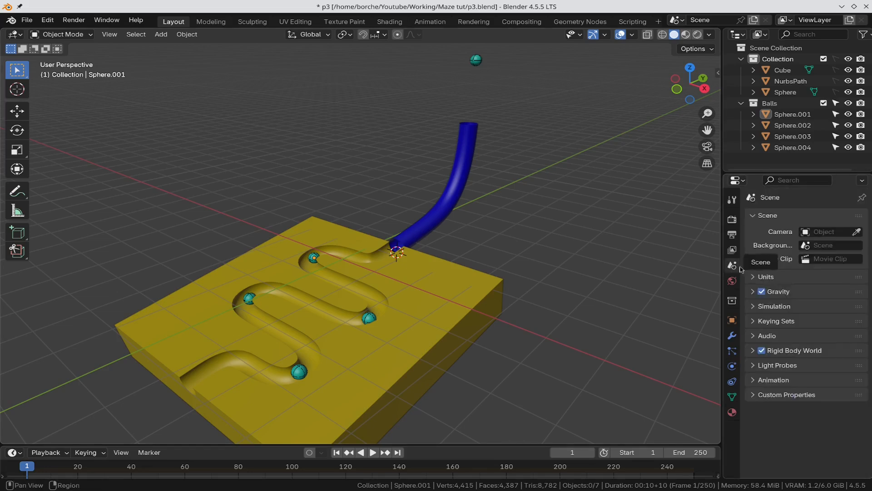
{"action": "left_click", "coordinate": [752, 351]}
{"action": "left_click", "coordinate": [820, 424]}
{"action": "type", "text": "1.1"}
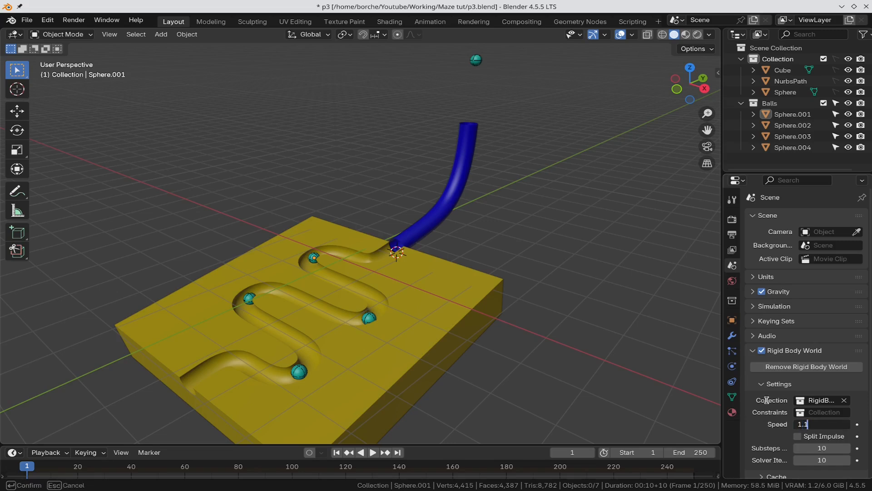
{"action": "key", "text": "Tab"}
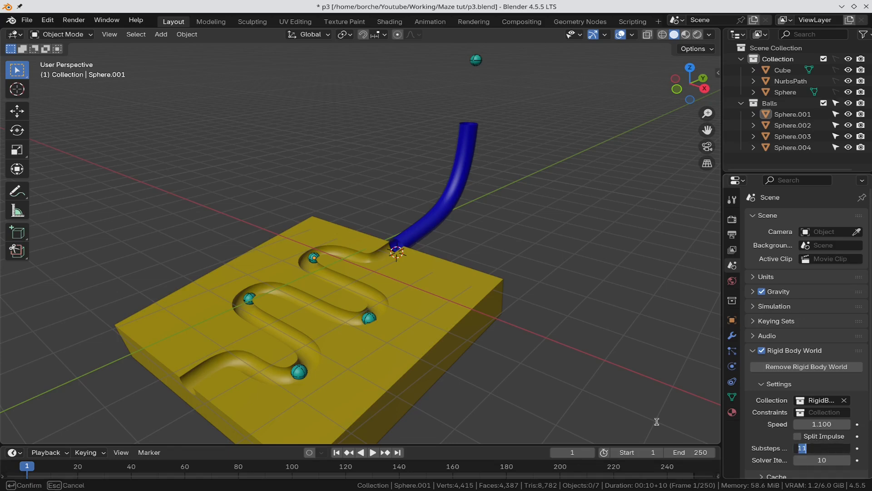
{"action": "type", "text": "15"}
{"action": "key", "text": "Tab"}
{"action": "type", "text": "15"}
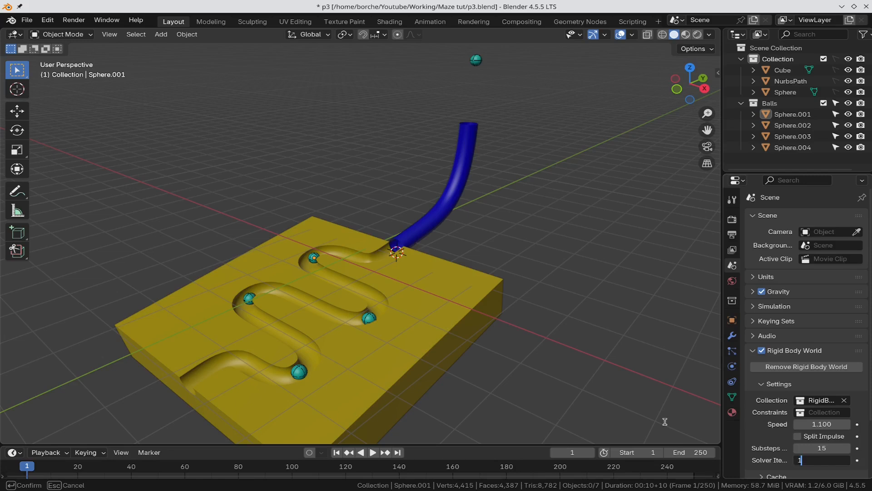
{"action": "key", "text": "Return"}
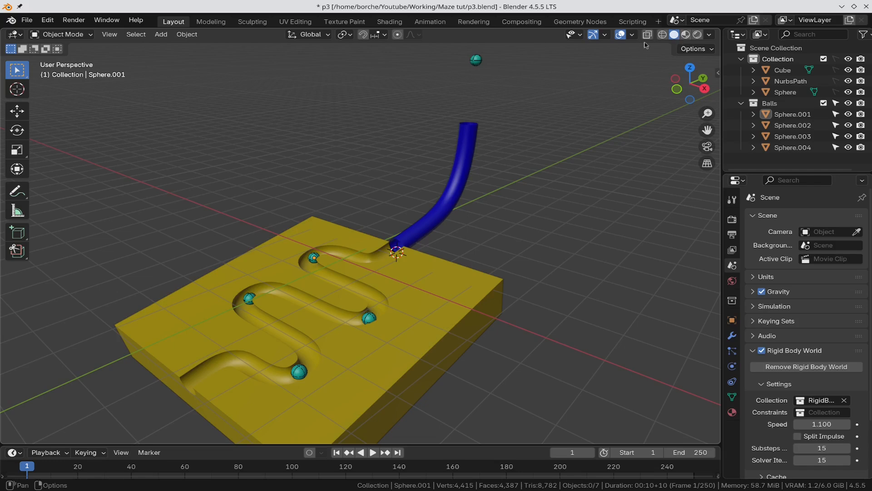
{"action": "left_click", "coordinate": [621, 34]}
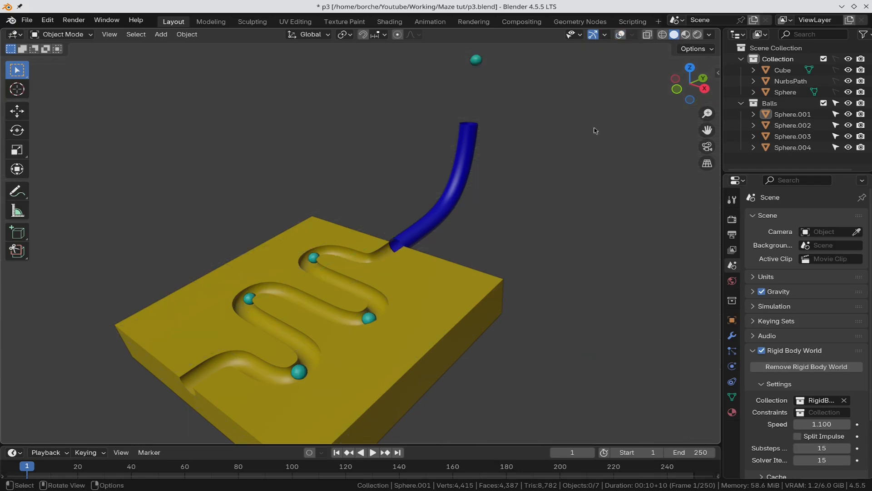
{"action": "key", "text": "space"}
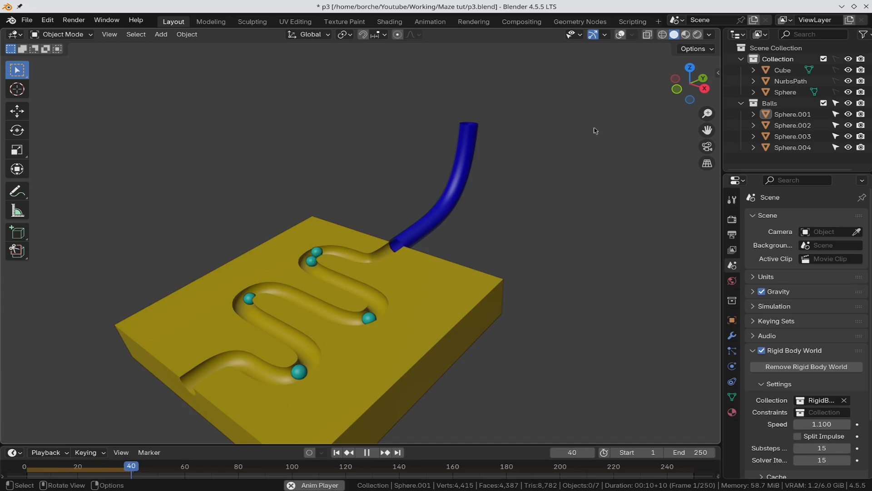